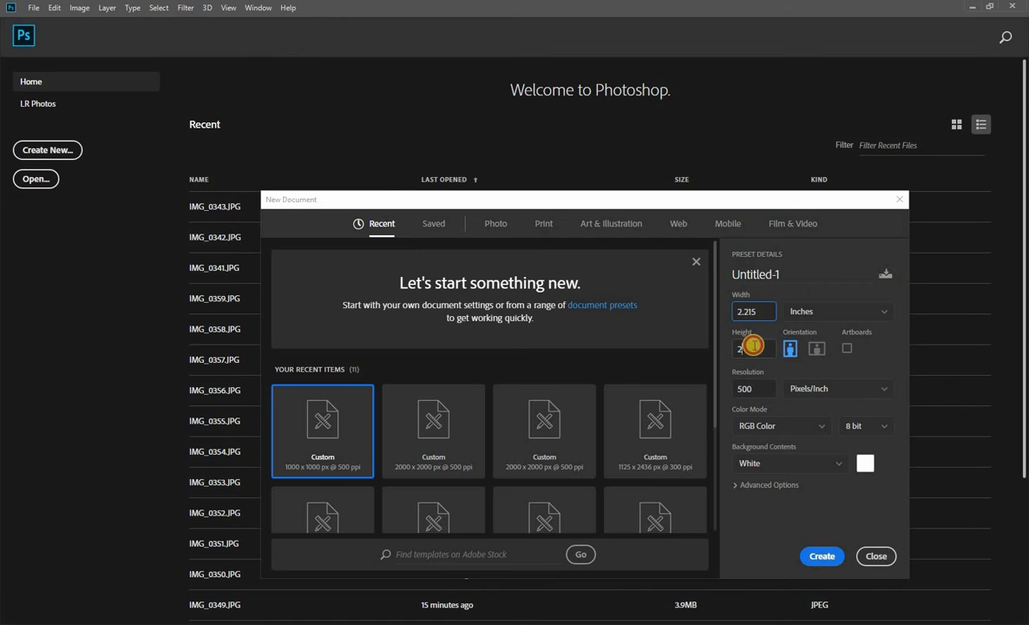
Set the new document's height to 3.375 inches, keep the resolution at 500 pixels/inch, and create the document.
click(753, 345)
text(3)
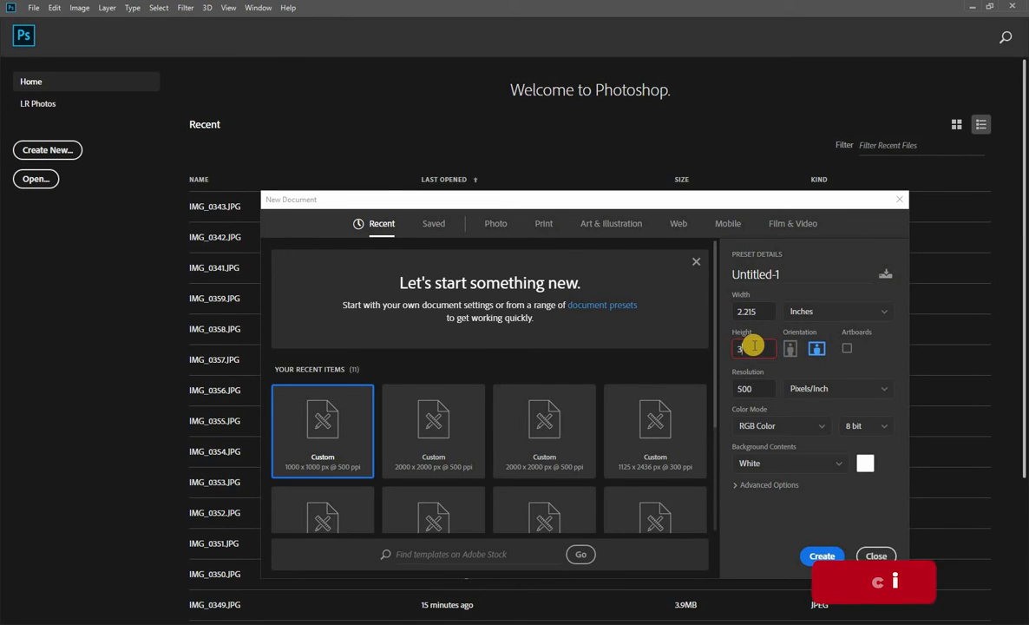
text(.37)
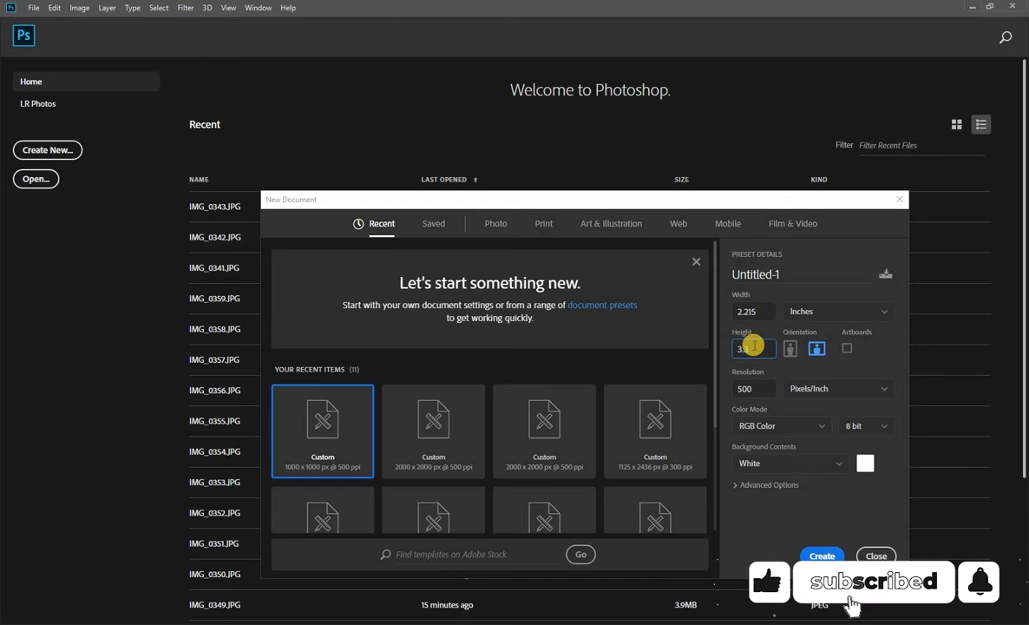
text(5)
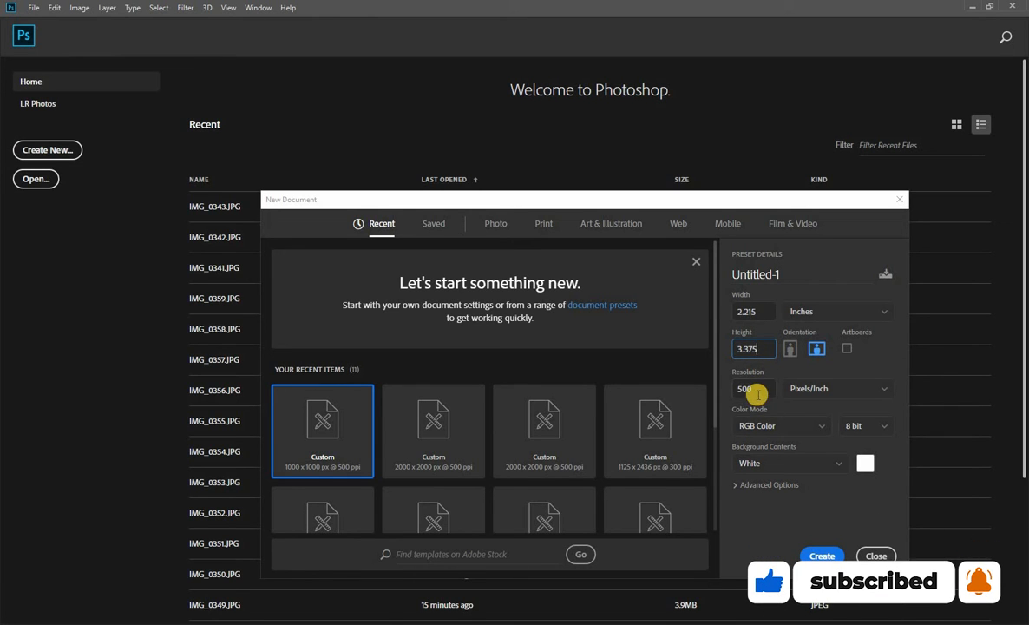
drag(757, 395, 727, 395)
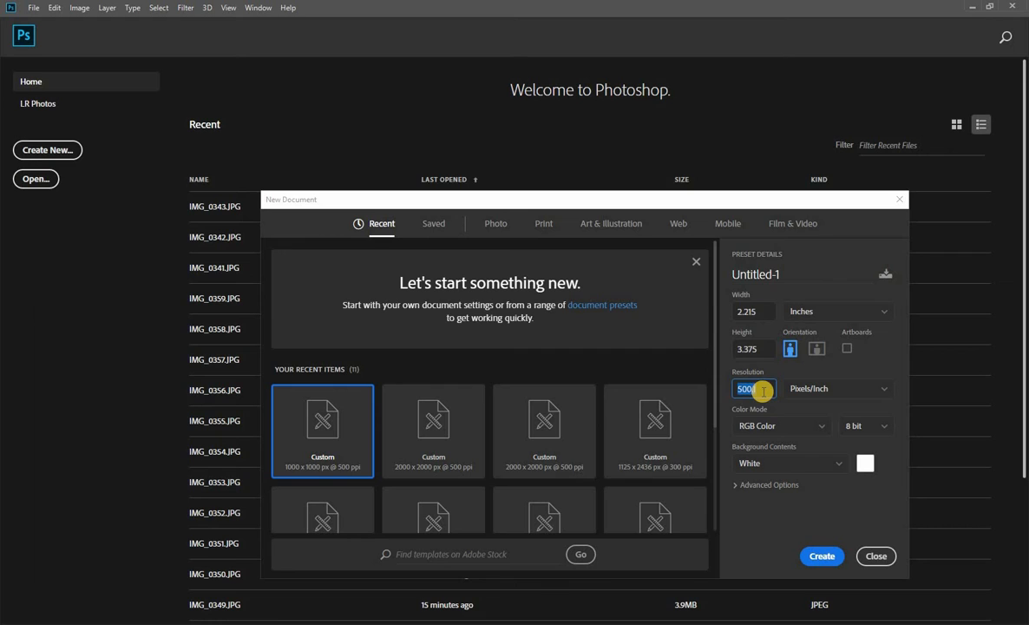
click(762, 391)
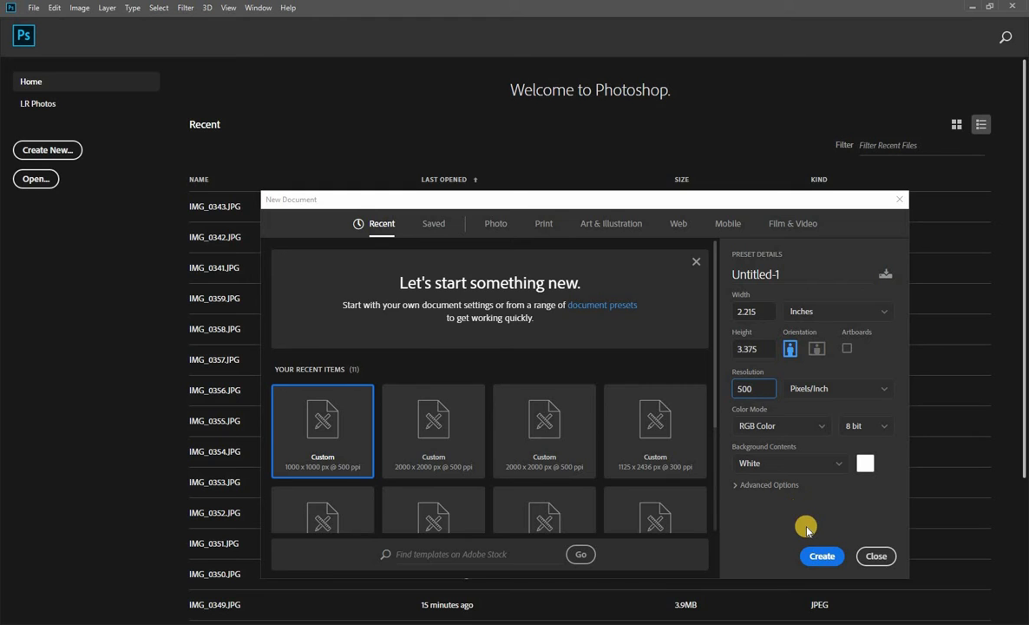
click(812, 556)
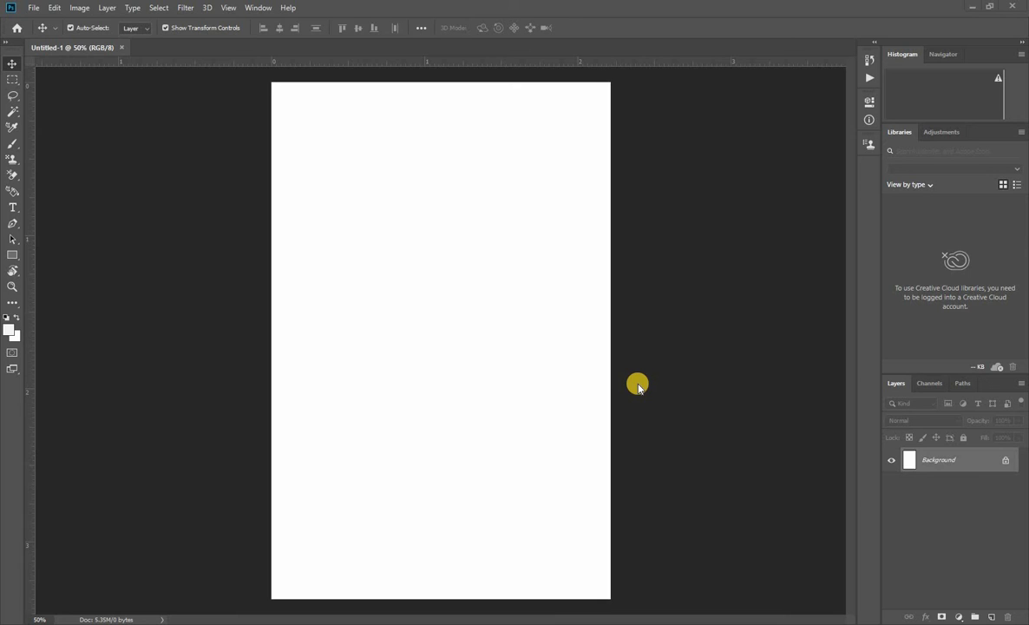
Add a Solid Color fill layer above the background in very dark purple (#150026).
click(958, 616)
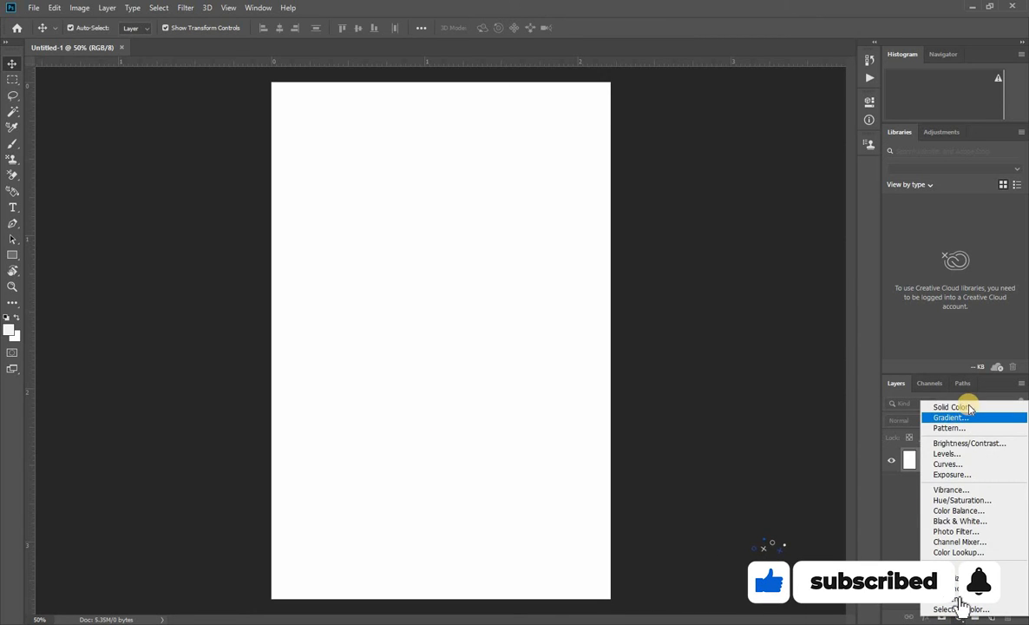
click(959, 406)
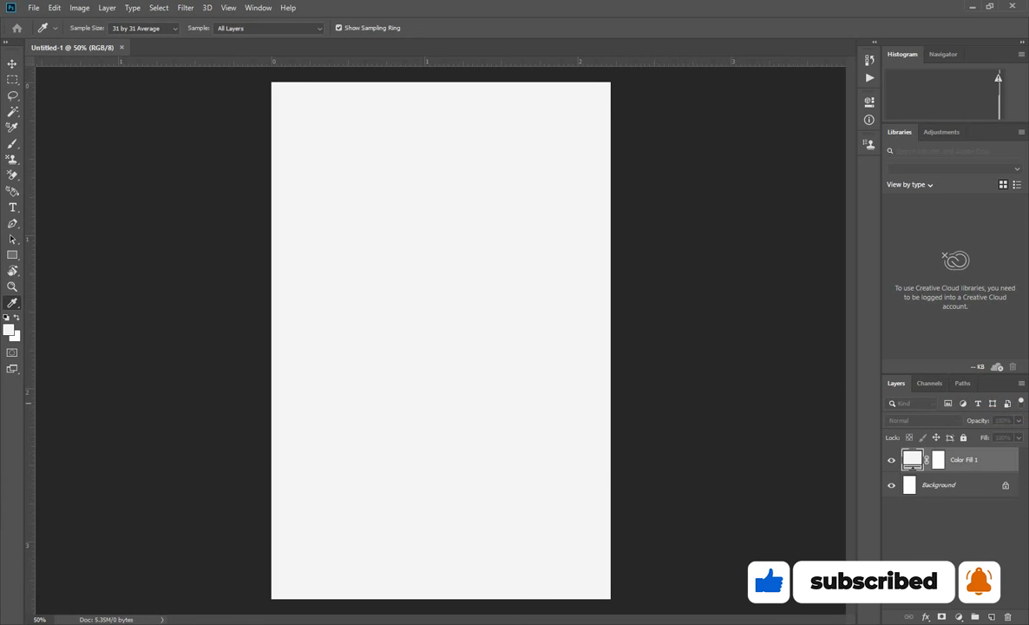
drag(529, 245, 667, 273)
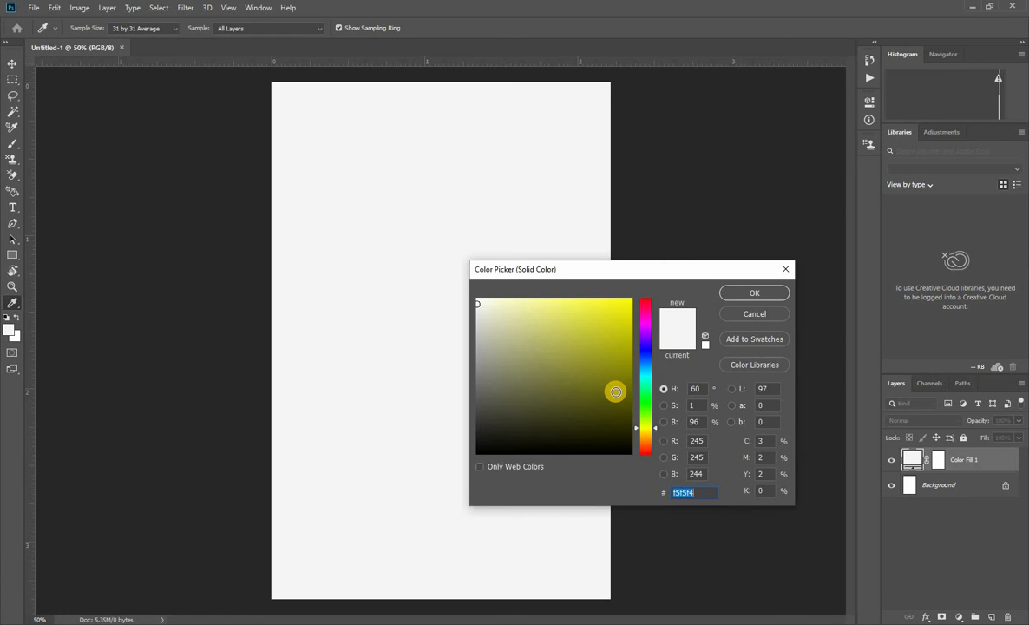
click(647, 334)
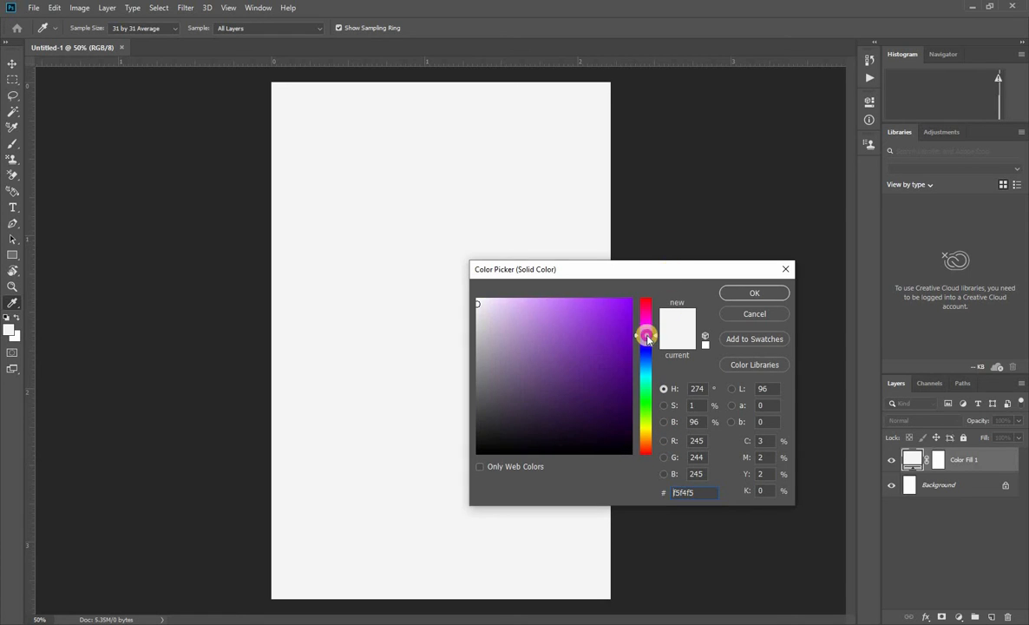
drag(604, 408, 641, 430)
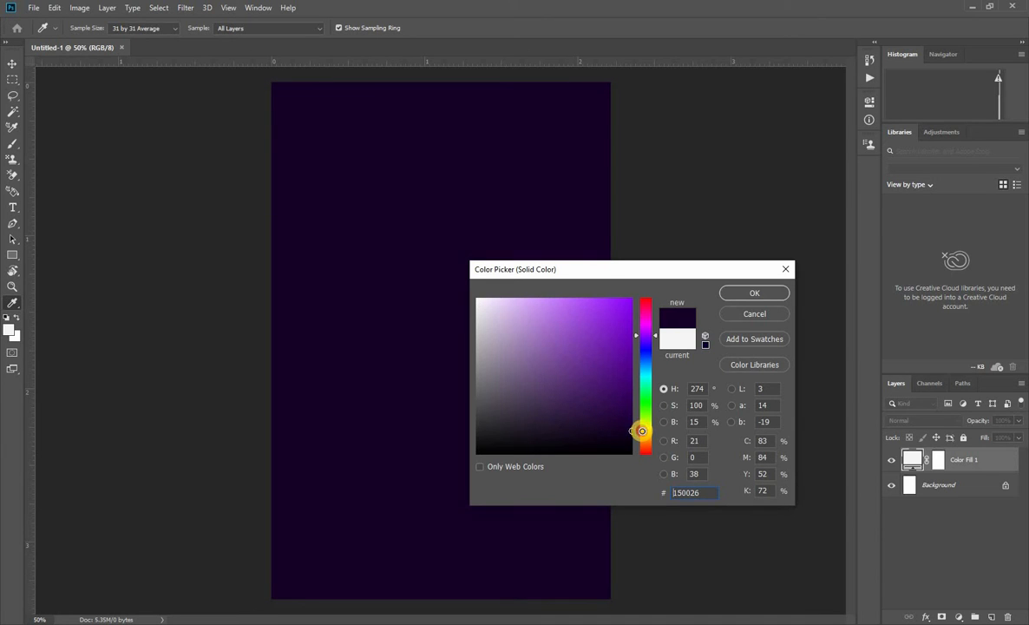
click(776, 296)
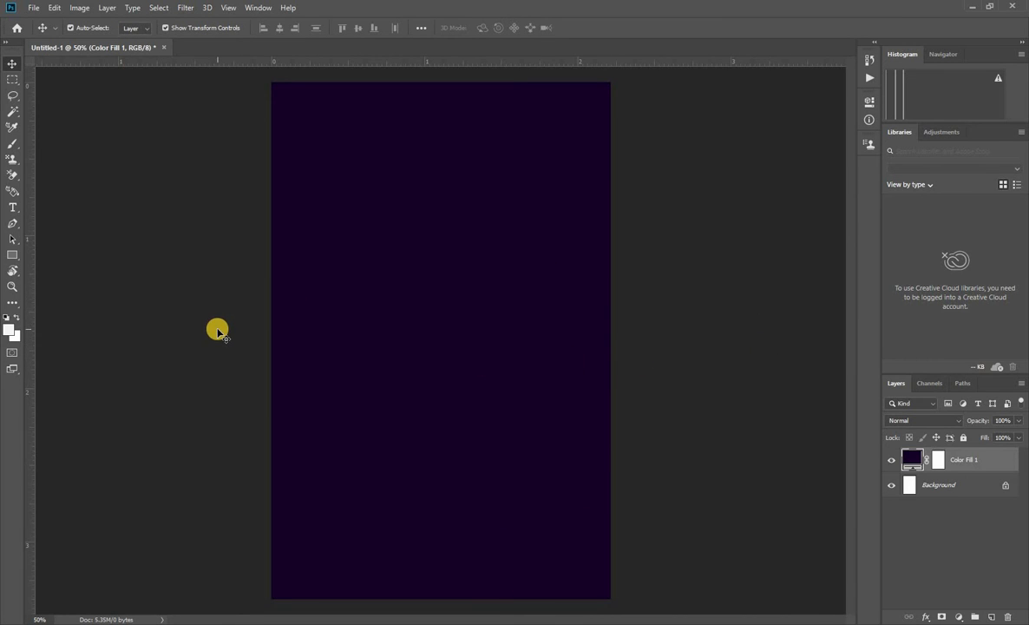
Add the text "Graphic Designer" in the upper-left area of the canvas.
click(14, 209)
click(295, 169)
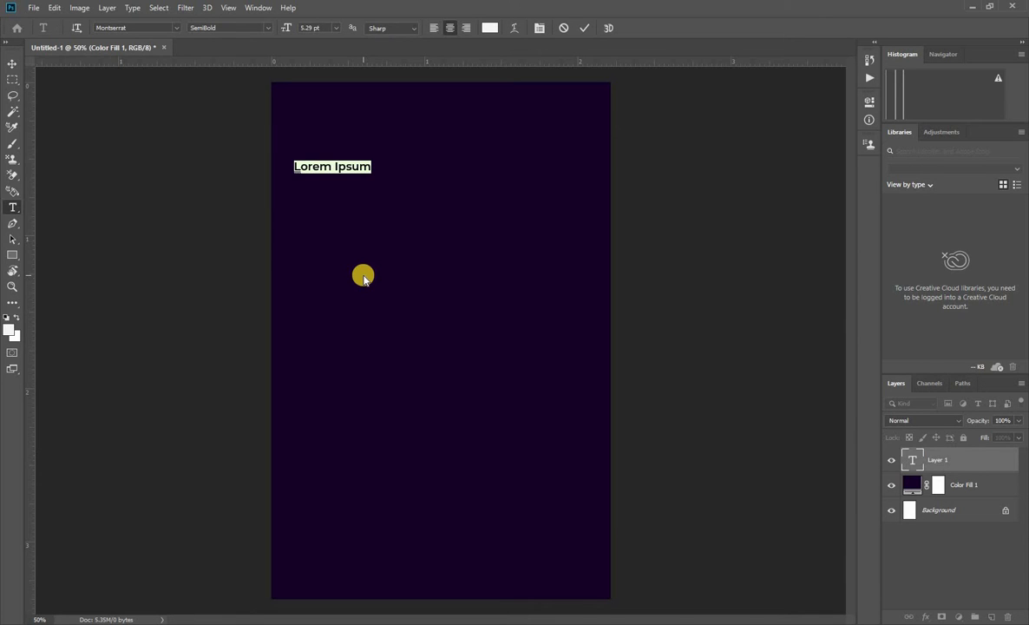
text(Graphic)
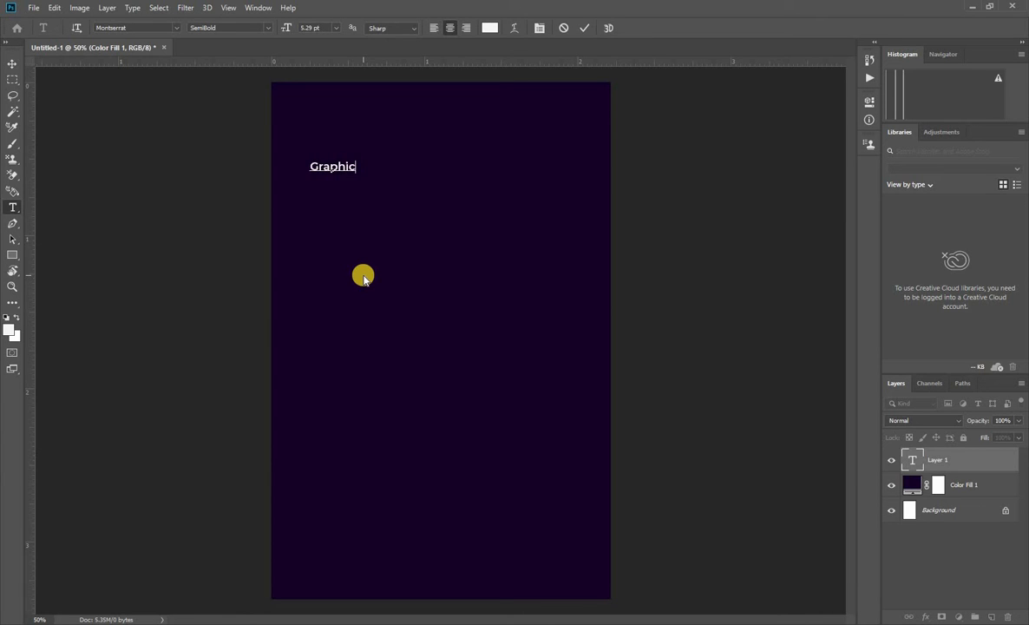
text(Designer)
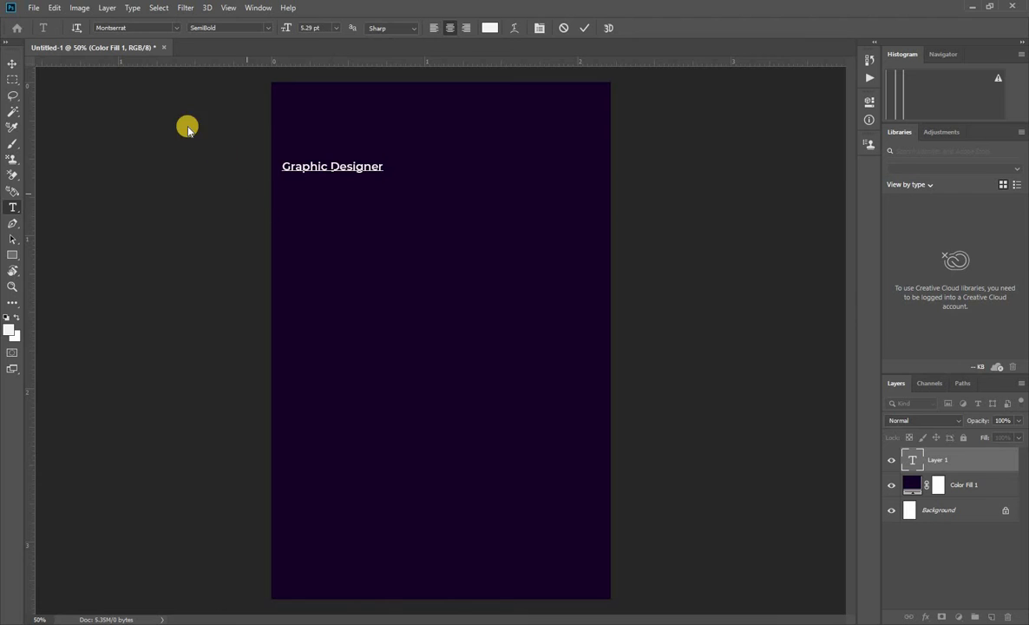
click(13, 67)
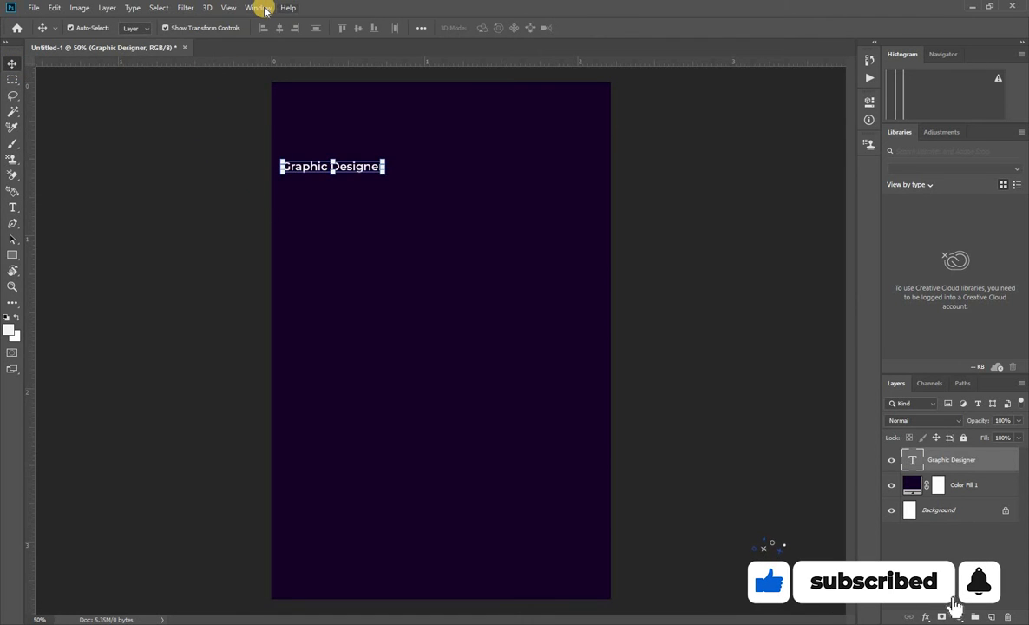
Switch the workspace to Graphic and Web.
click(259, 8)
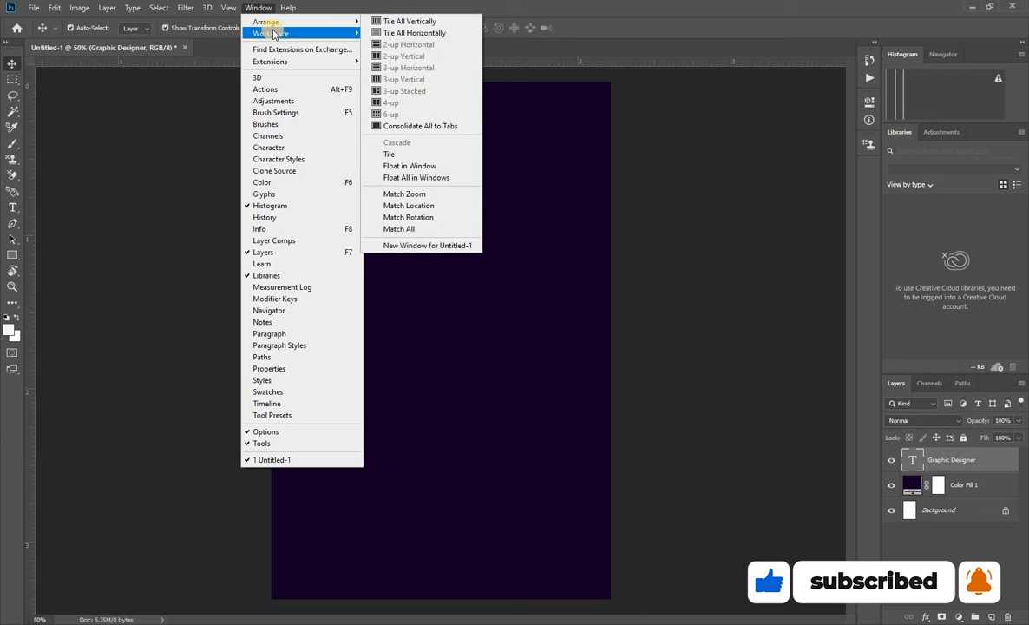
mouse_move(325, 36)
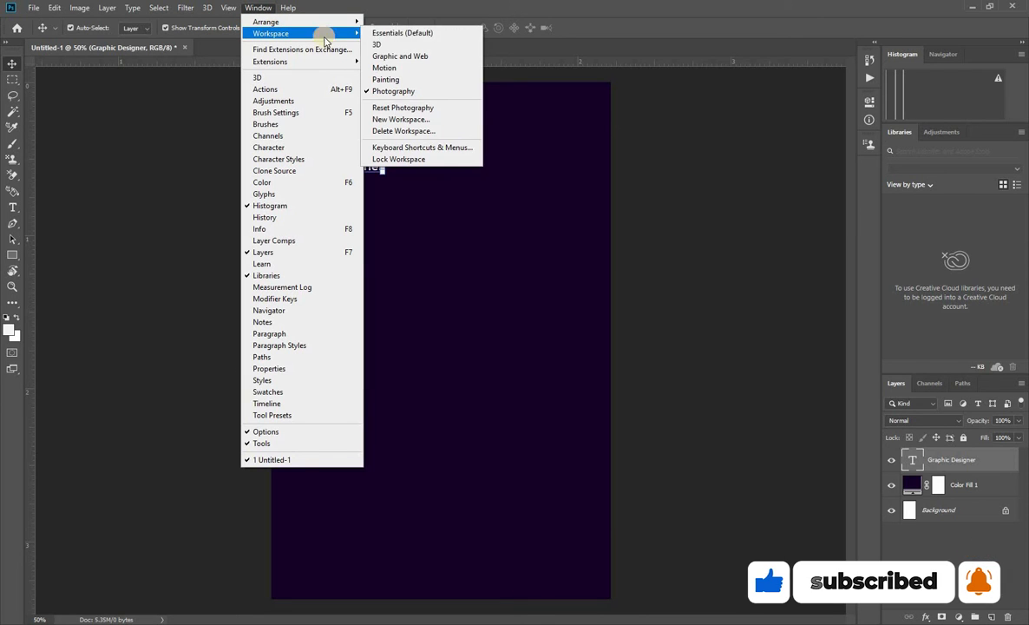
click(411, 57)
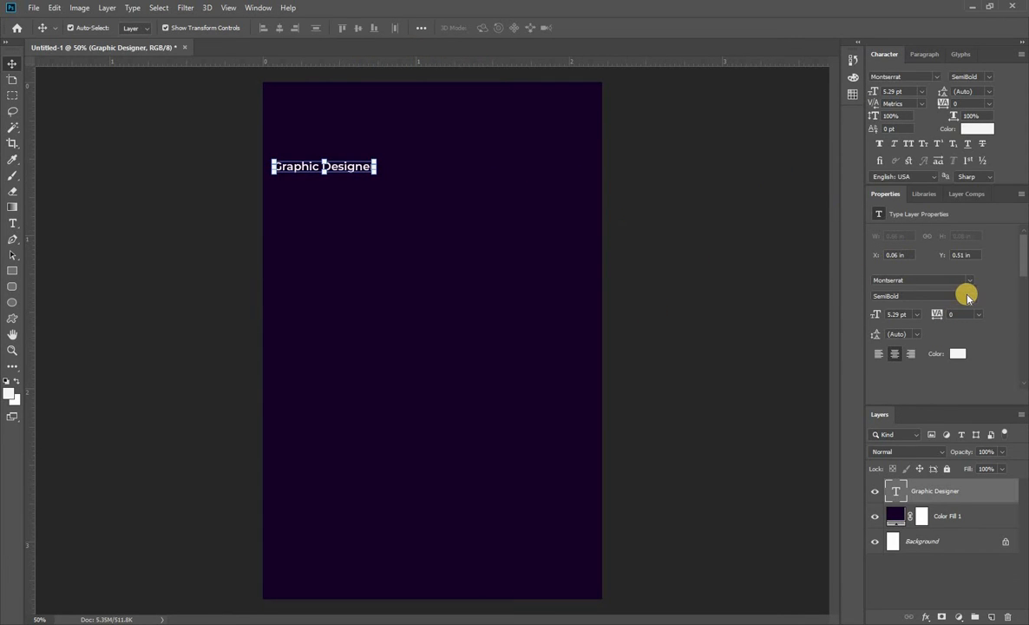
Set the font style of the "Graphic Designer" text to Medium.
click(972, 296)
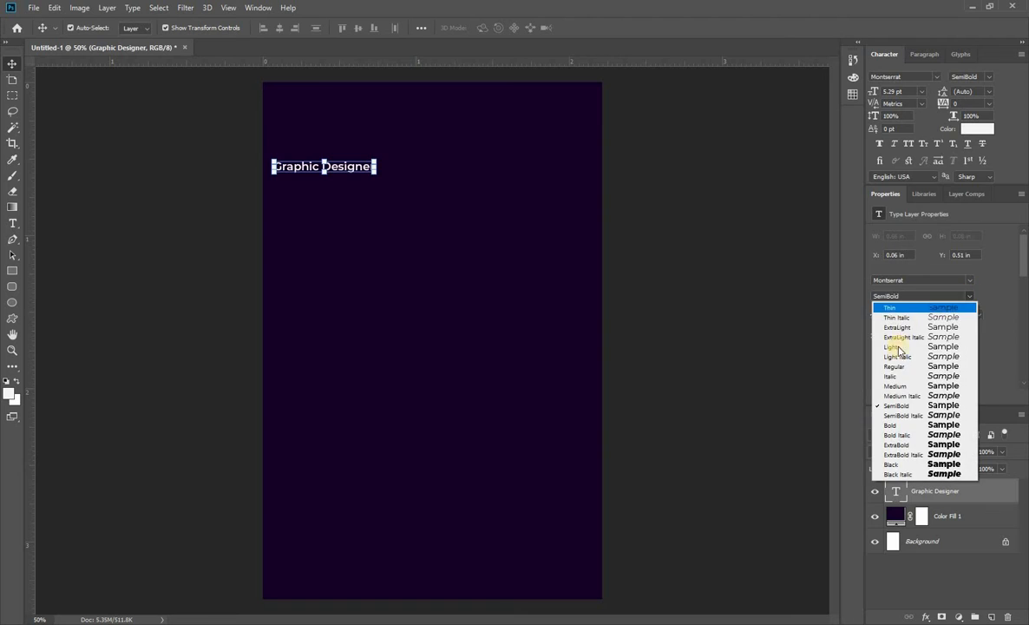
click(894, 388)
click(731, 234)
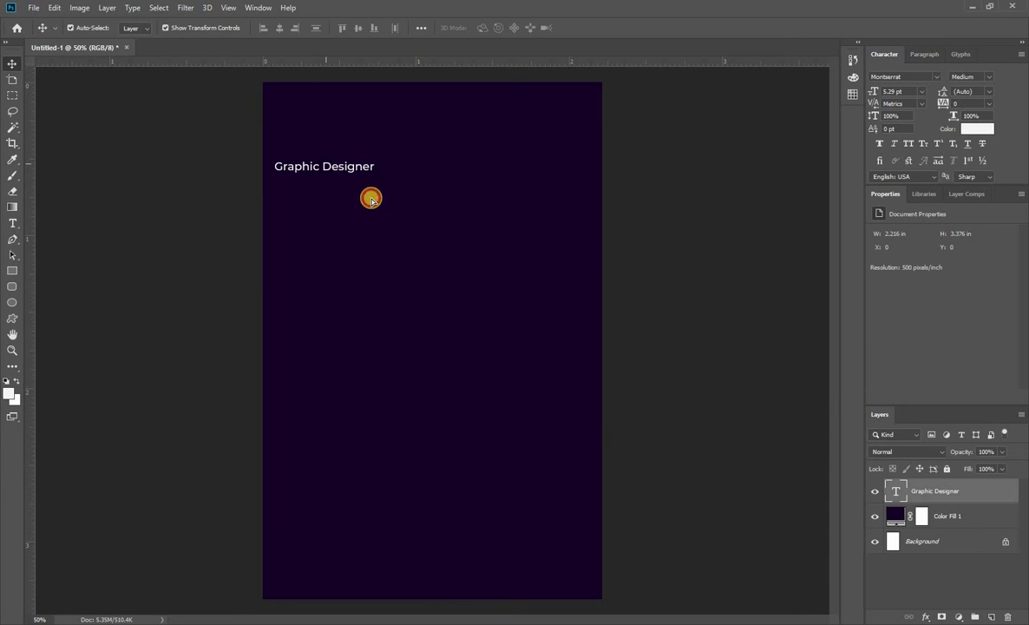
Place the "Graphic Designer" text slightly lower and farther right at about 7.31 pt, and color it pure white (#ffffff).
drag(320, 162, 422, 235)
click(671, 202)
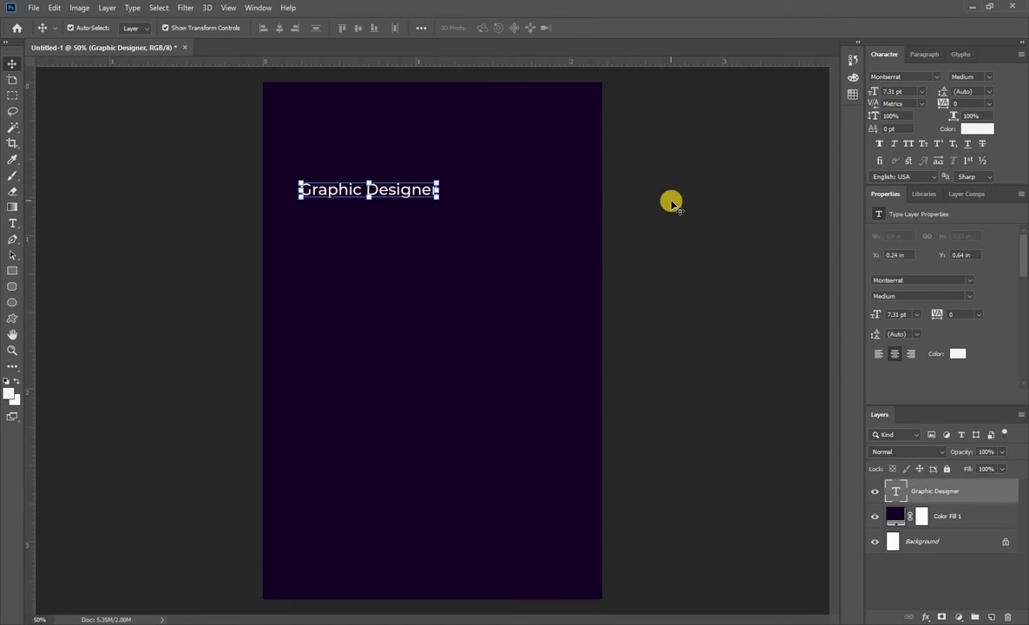
click(958, 353)
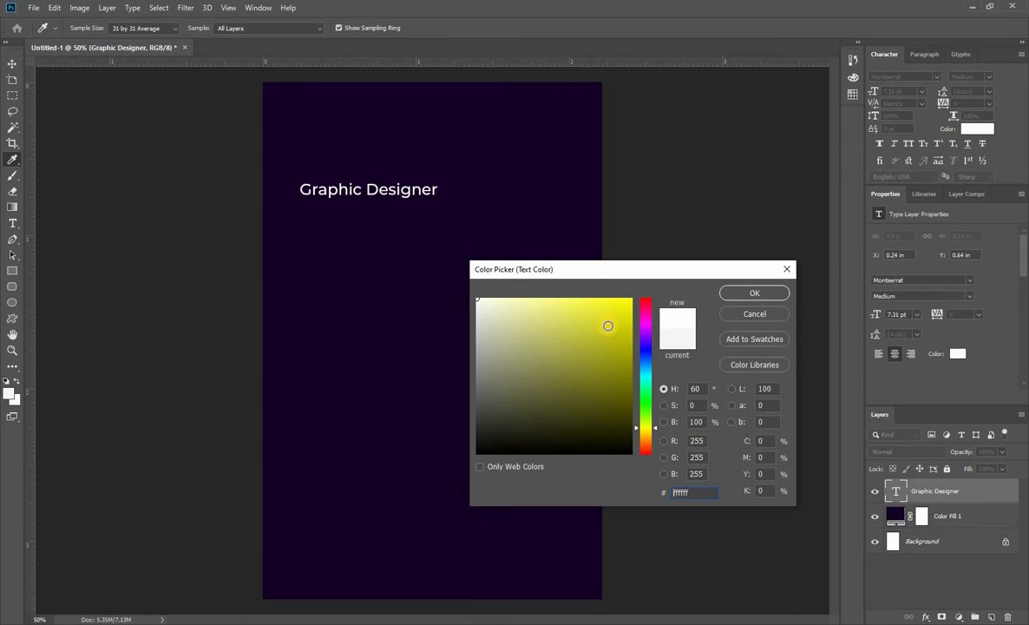
click(753, 295)
key(v)
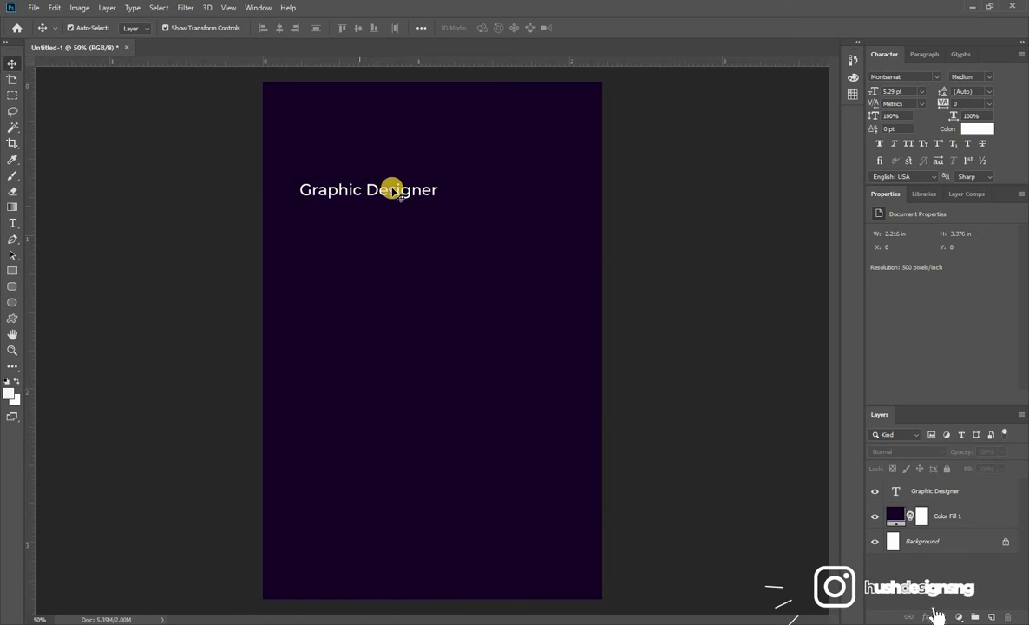
Duplicate the "Graphic Designer" text directly below the original and replace the copy's wording with the cardholder's full name on two lines.
click(391, 189)
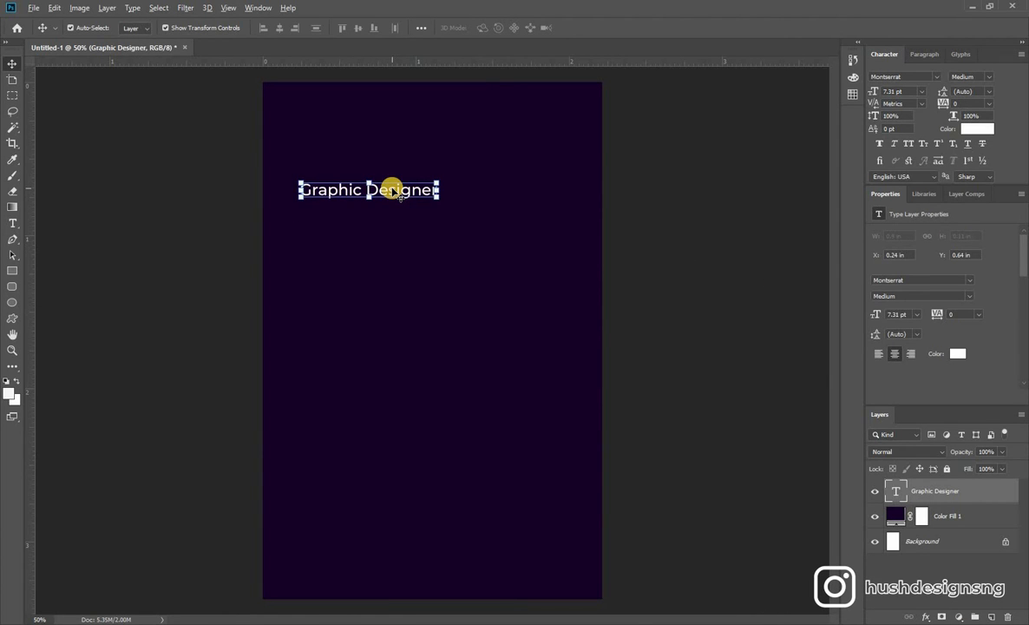
drag(393, 193, 394, 239)
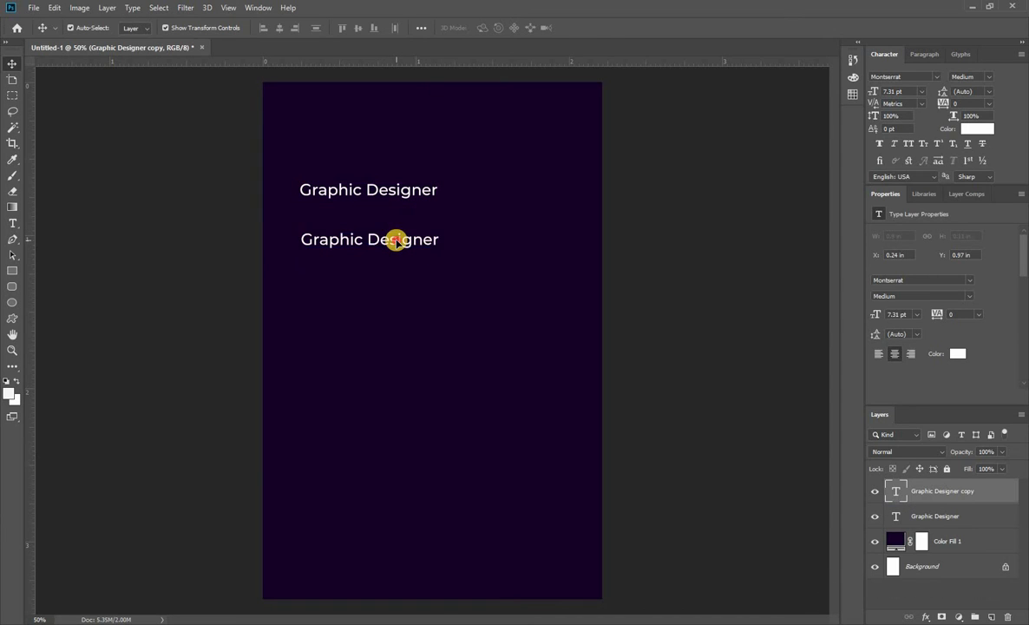
double_click(395, 238)
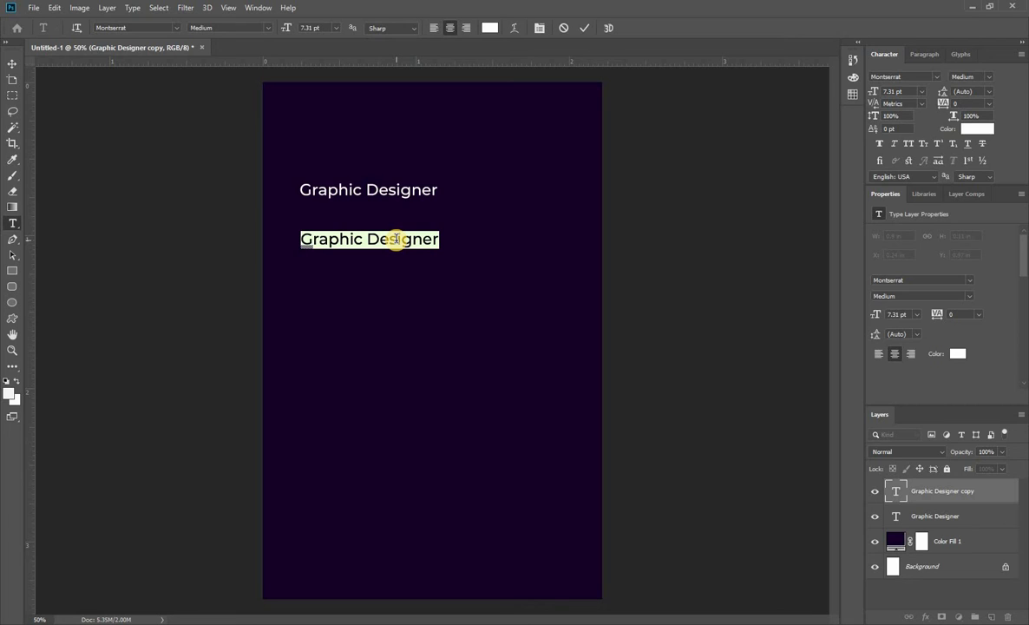
key(BackSpace)
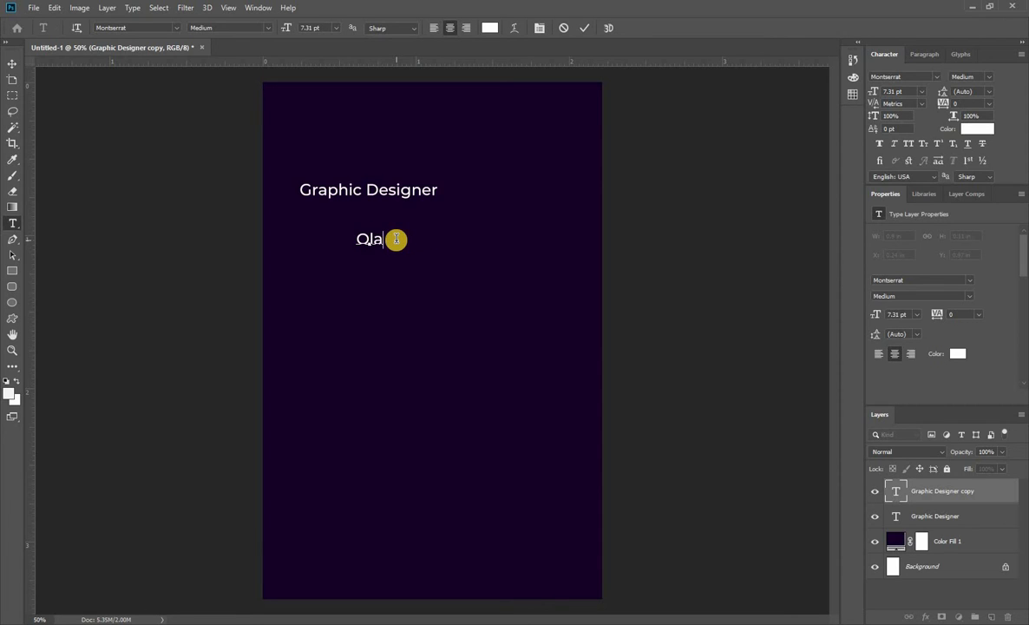
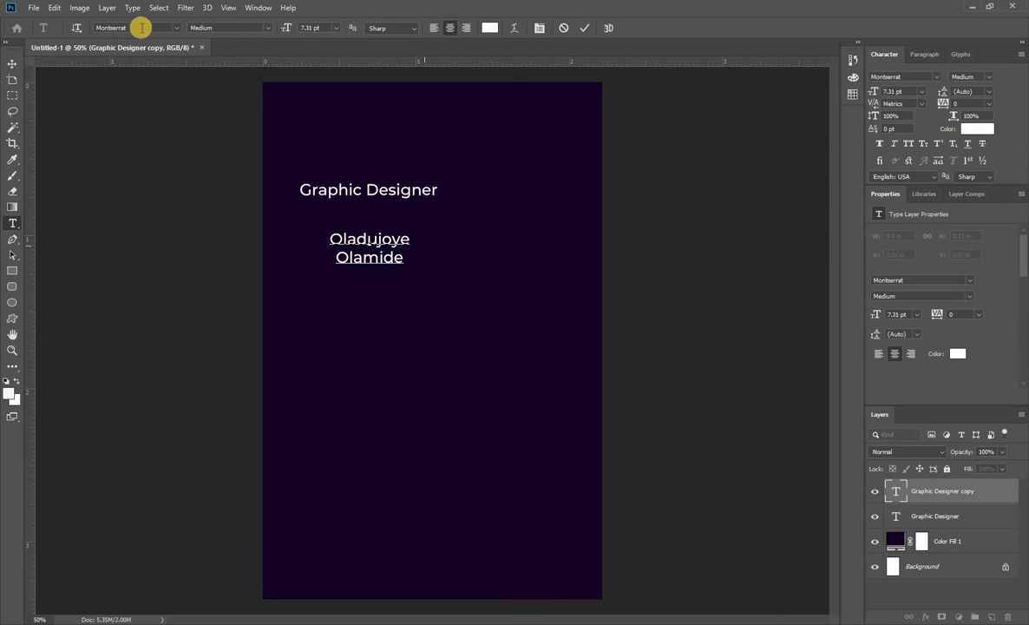
click(12, 63)
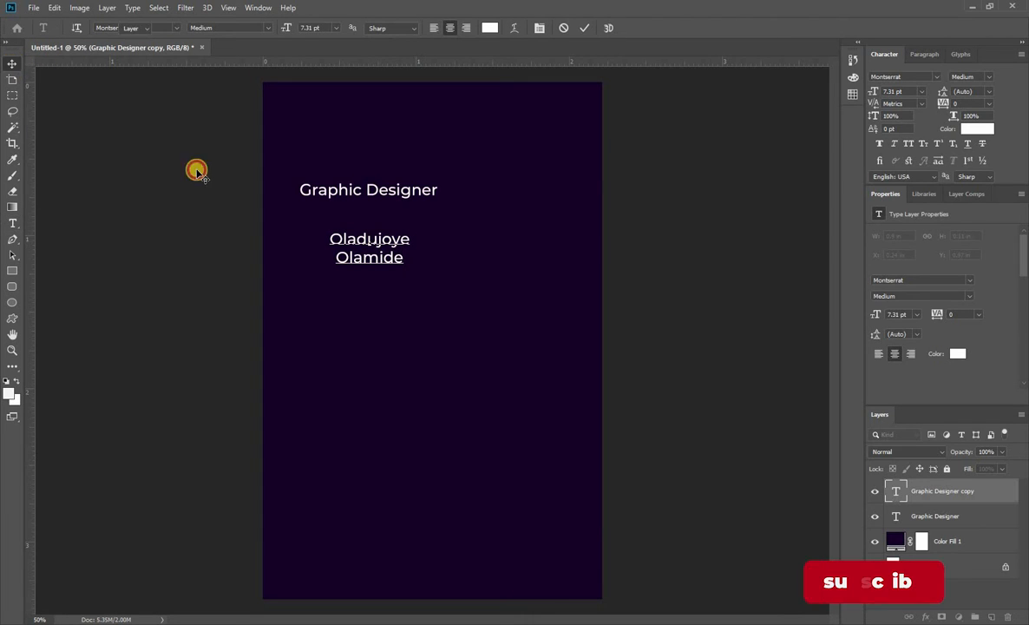
Correct the spelling of the first line of the cardholder's name by inserting the missing "n" before the "j".
double_click(374, 238)
click(387, 260)
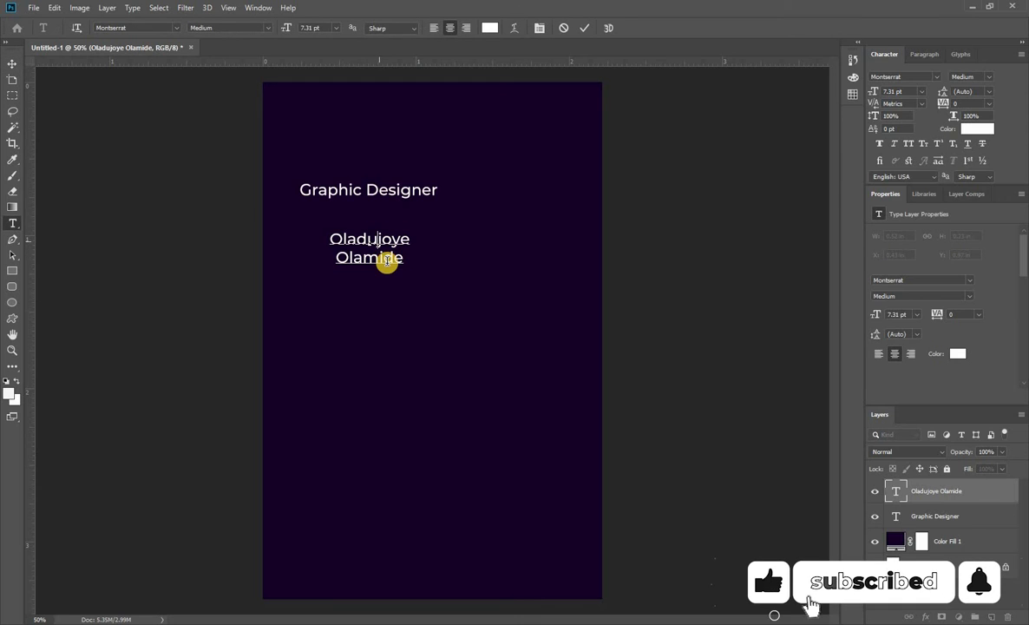
text(n)
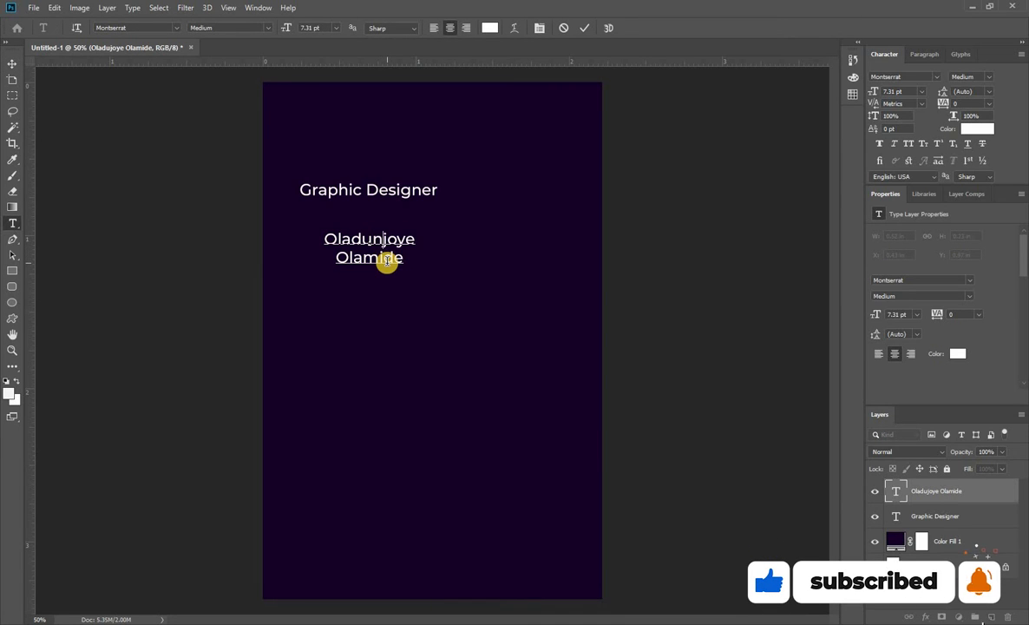
Left-align the cardholder's name text, enlarge it to about 15.78 pt, and line it up with the left edge of "Graphic Designer".
click(12, 63)
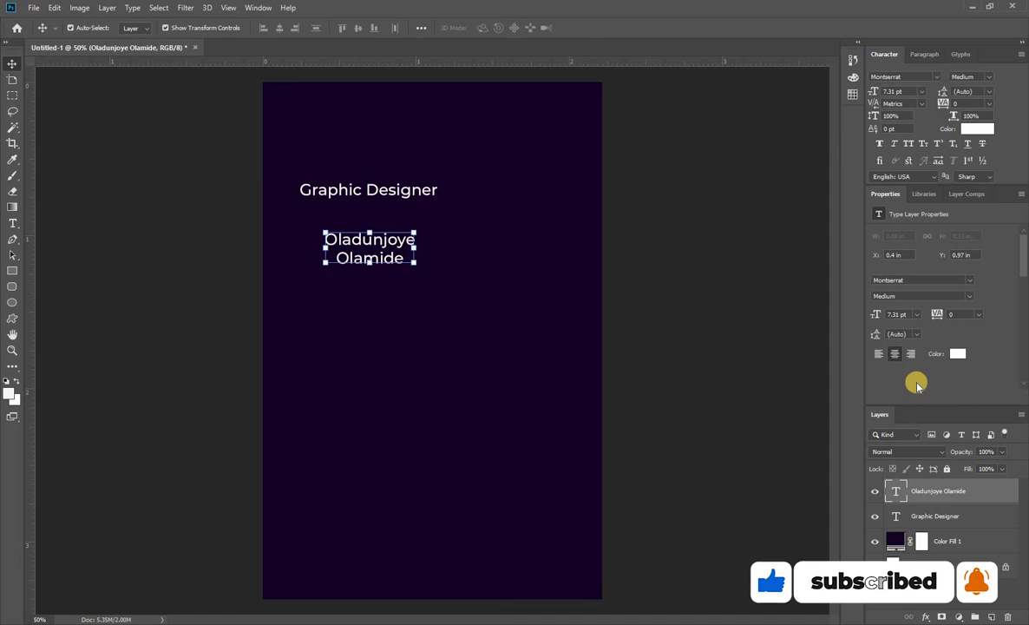
click(881, 356)
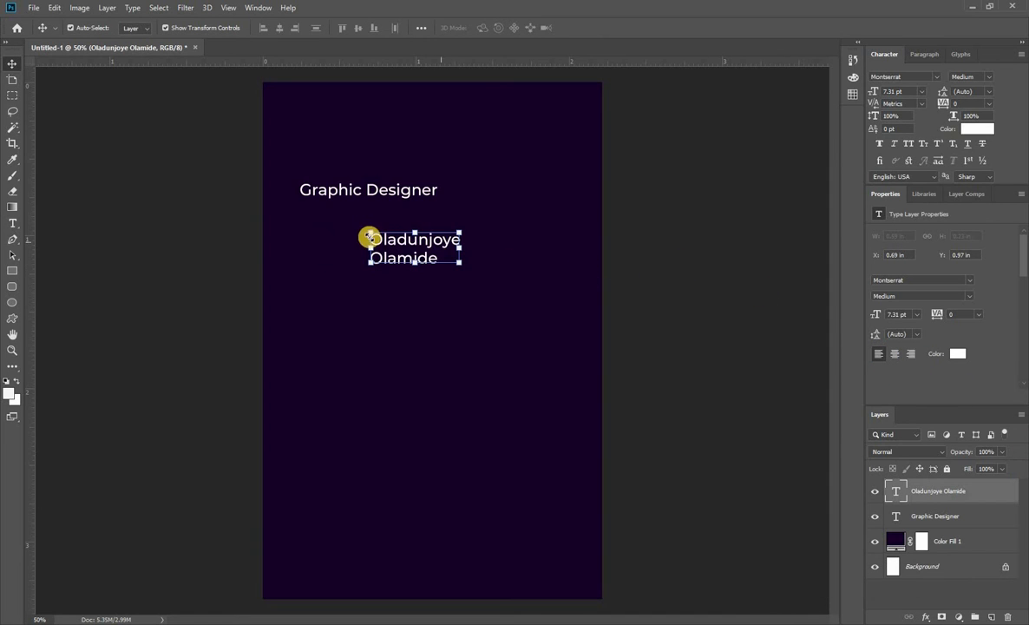
drag(402, 247, 475, 331)
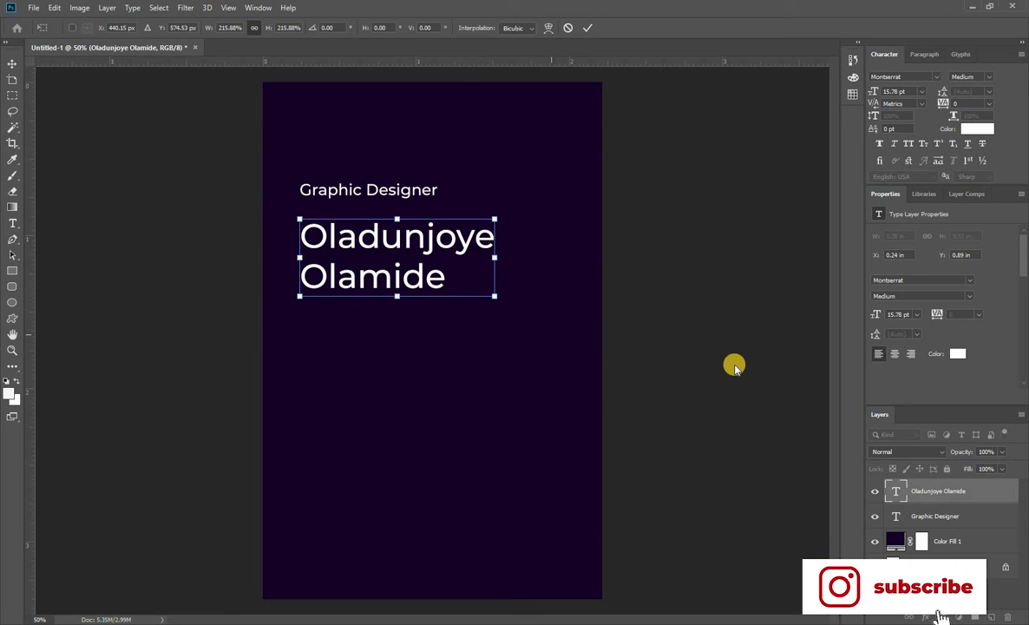
click(776, 415)
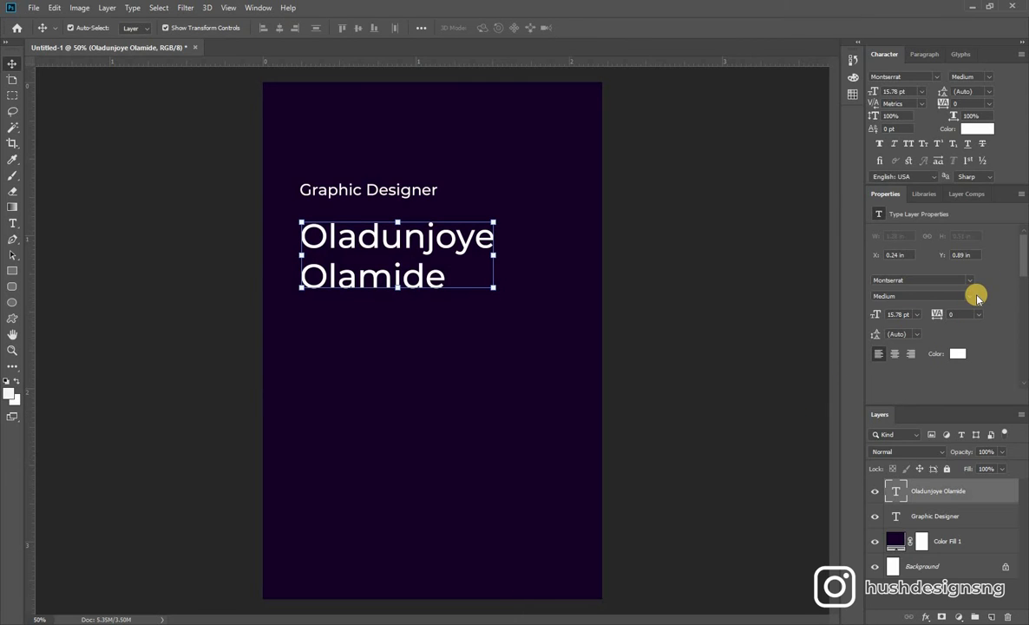
Try the Regular font style on the cardholder's name text, and return it to Medium.
click(974, 298)
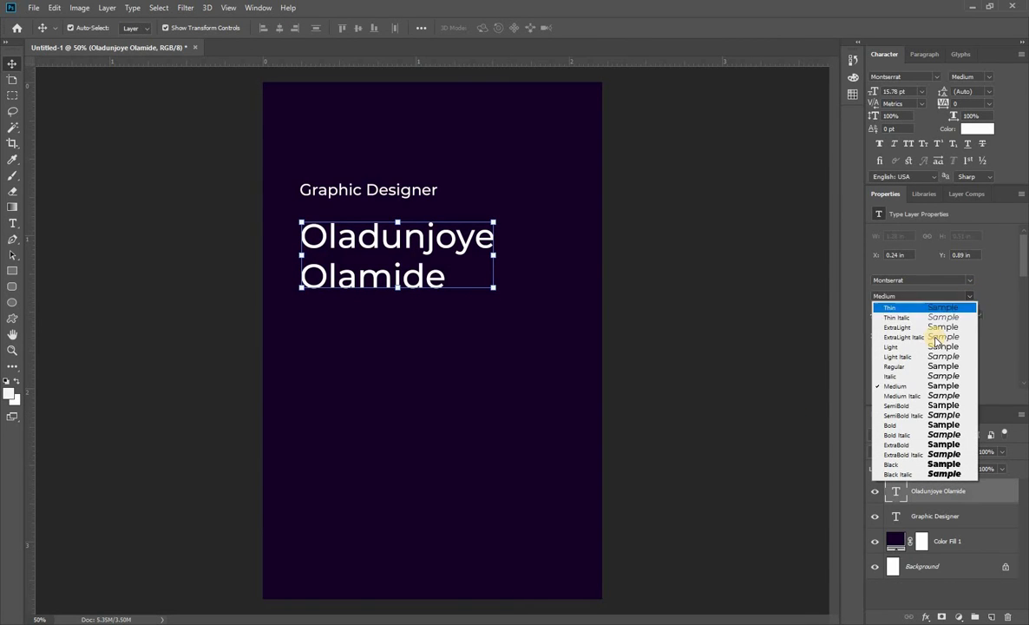
click(909, 367)
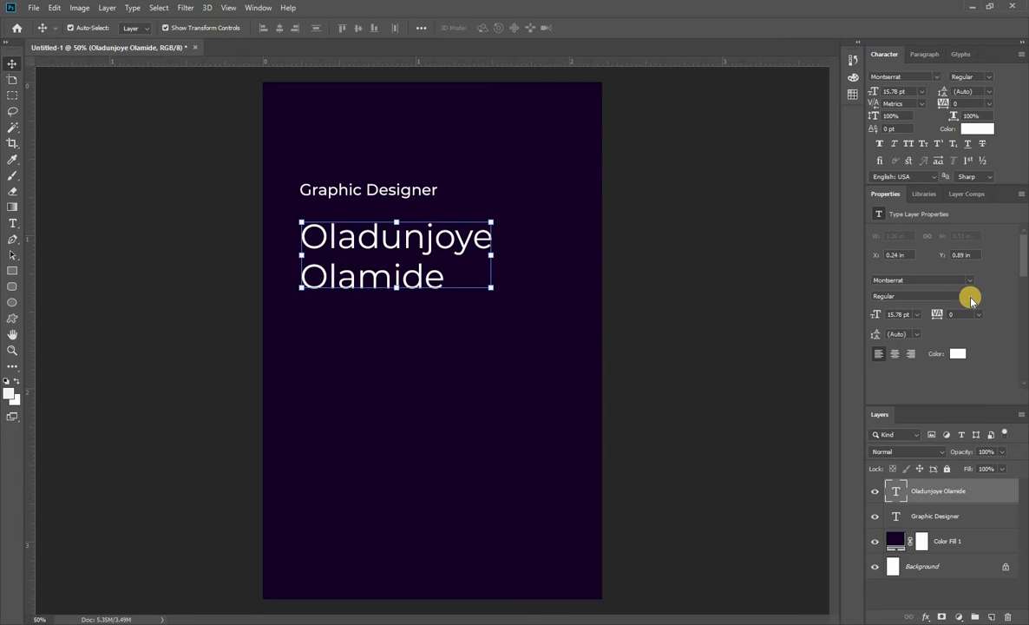
click(967, 295)
click(907, 386)
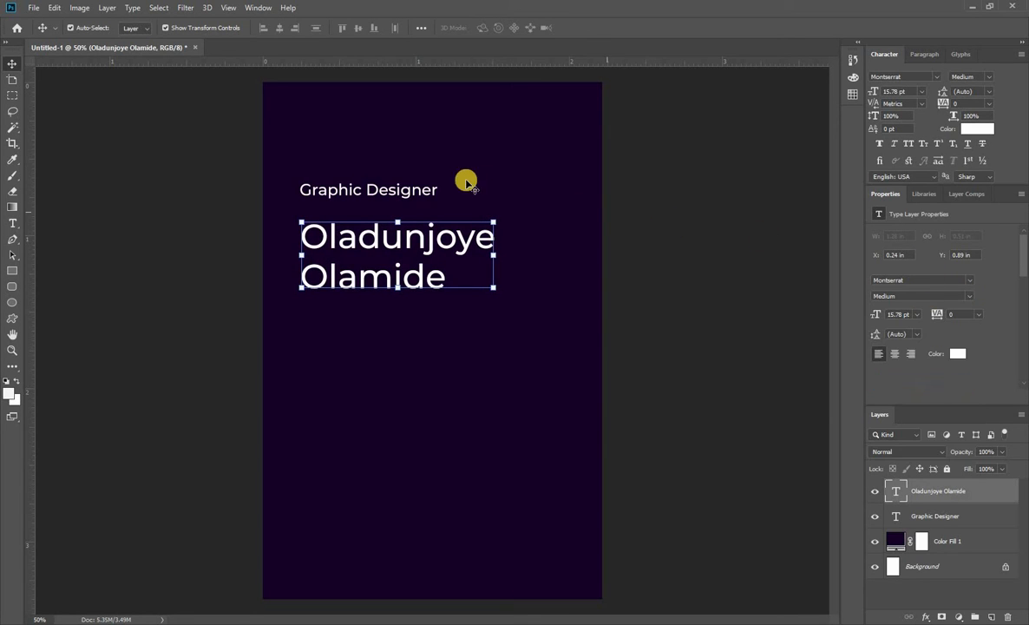
Set the font style of the "Graphic Designer" text to Regular.
click(431, 193)
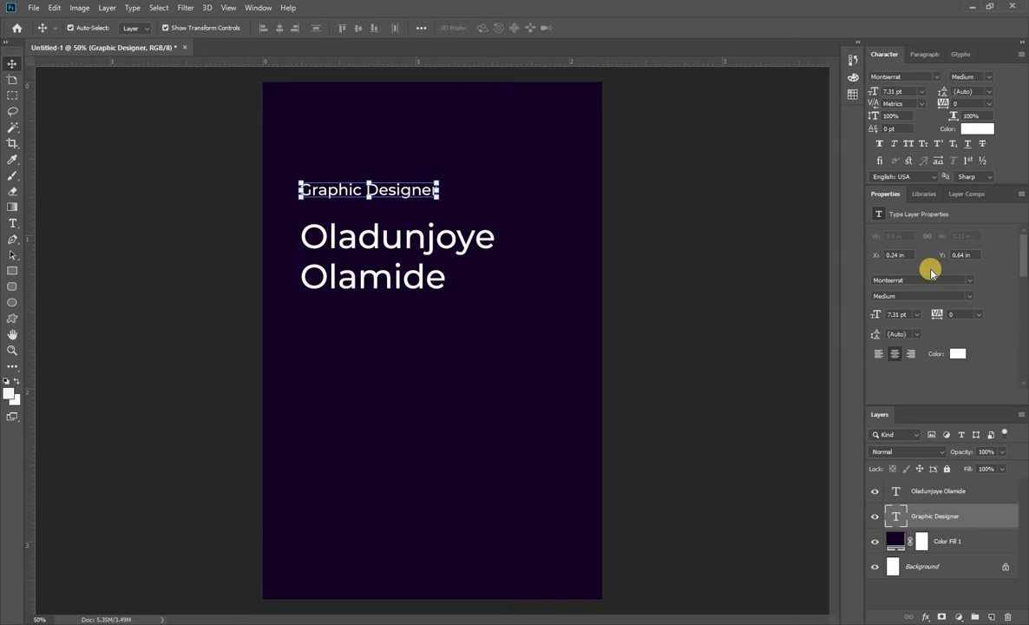
click(970, 280)
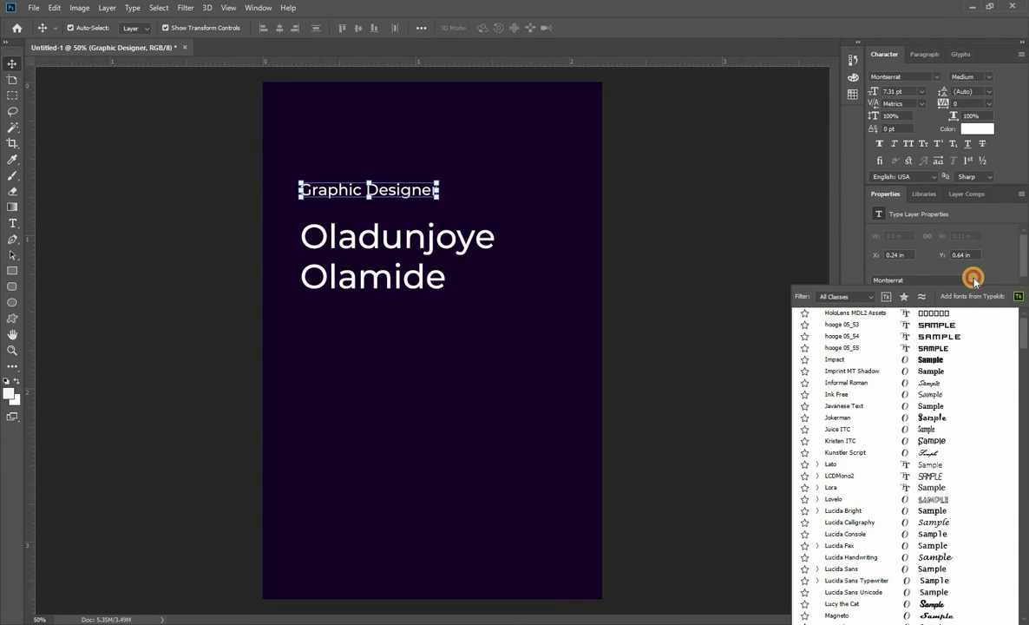
click(972, 279)
click(971, 296)
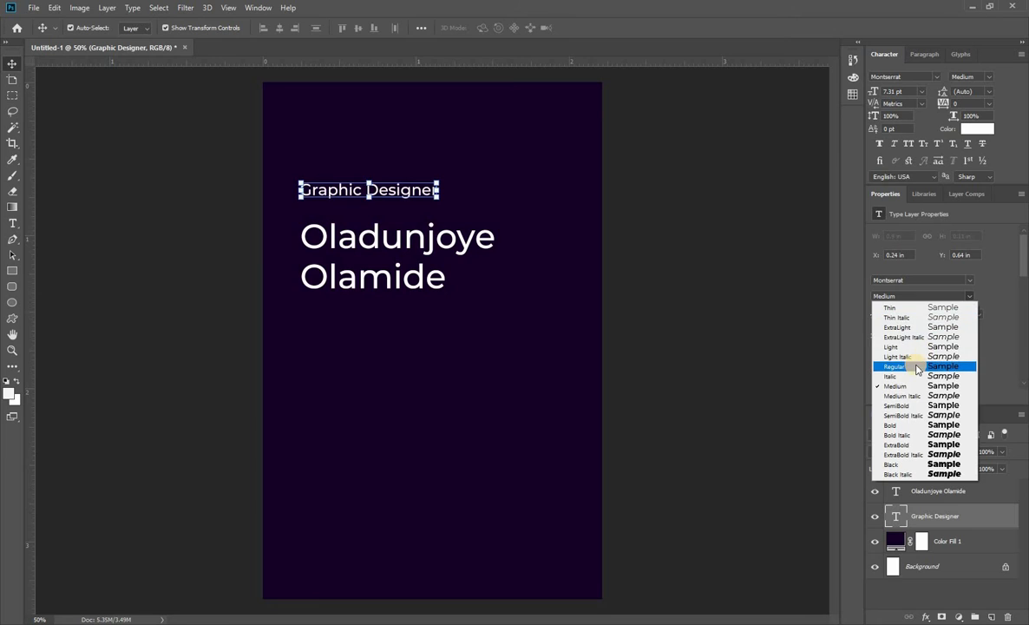
click(917, 368)
click(793, 361)
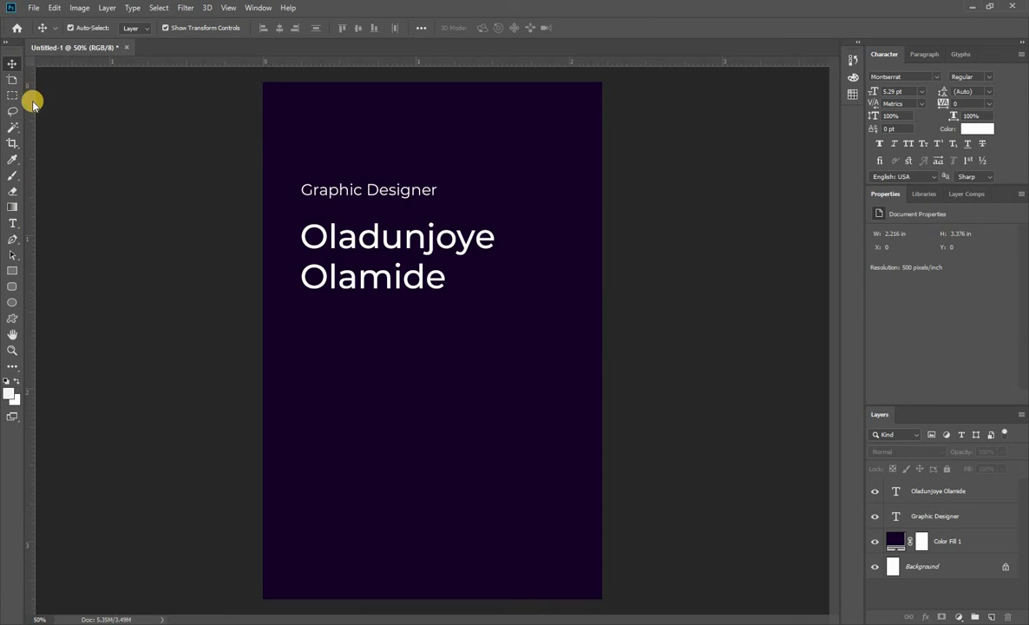
Draw a circle about 424 px in diameter in the lower right part of the card.
click(12, 301)
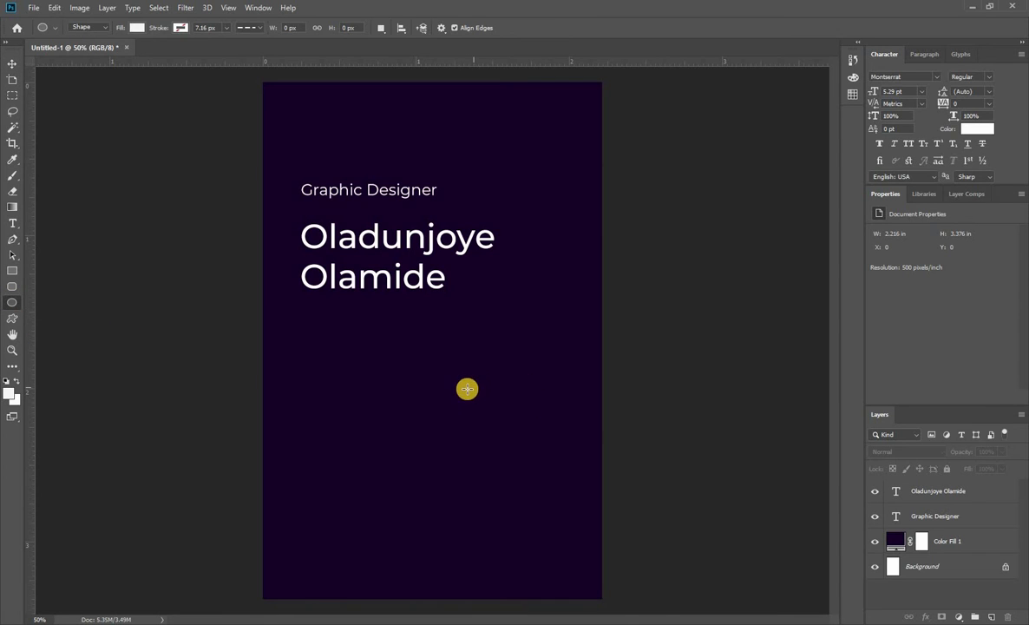
drag(500, 425, 579, 543)
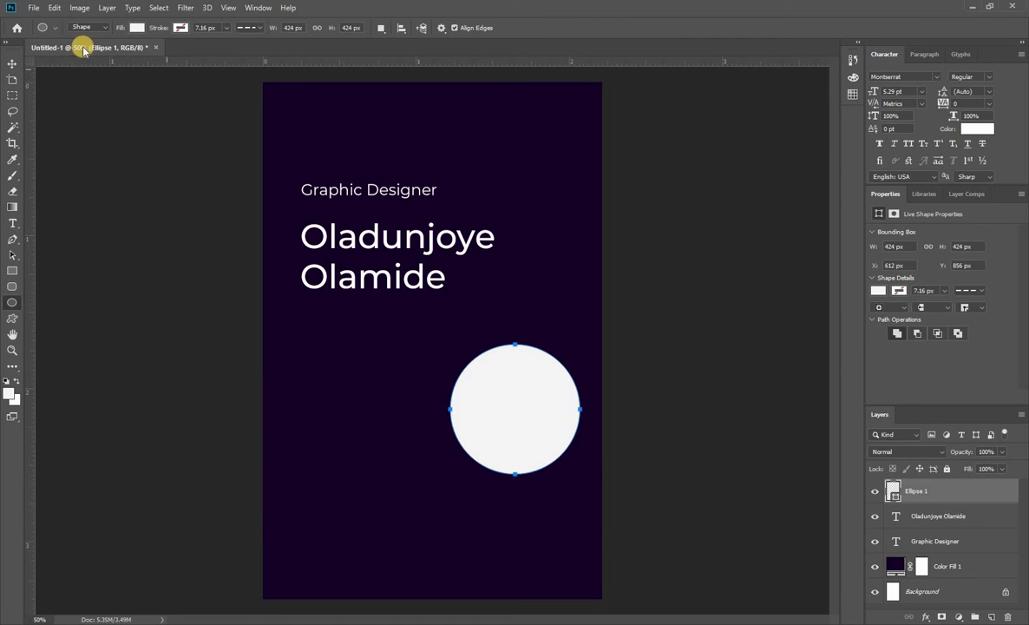
click(17, 63)
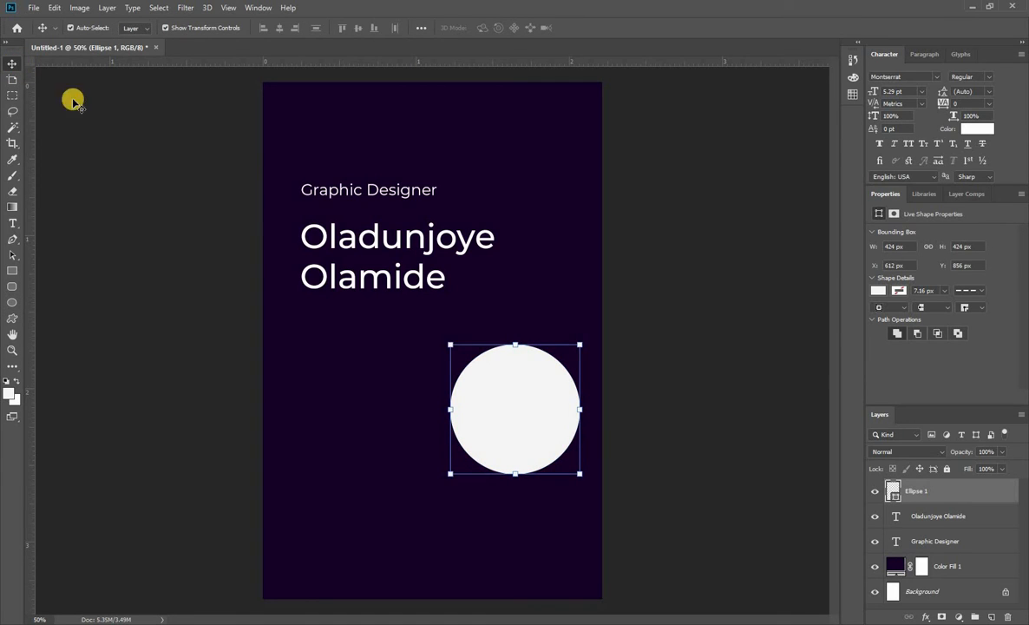
Remove the circle's fill and give it a solid, continuous stroke in the first recently used off-white color.
click(882, 291)
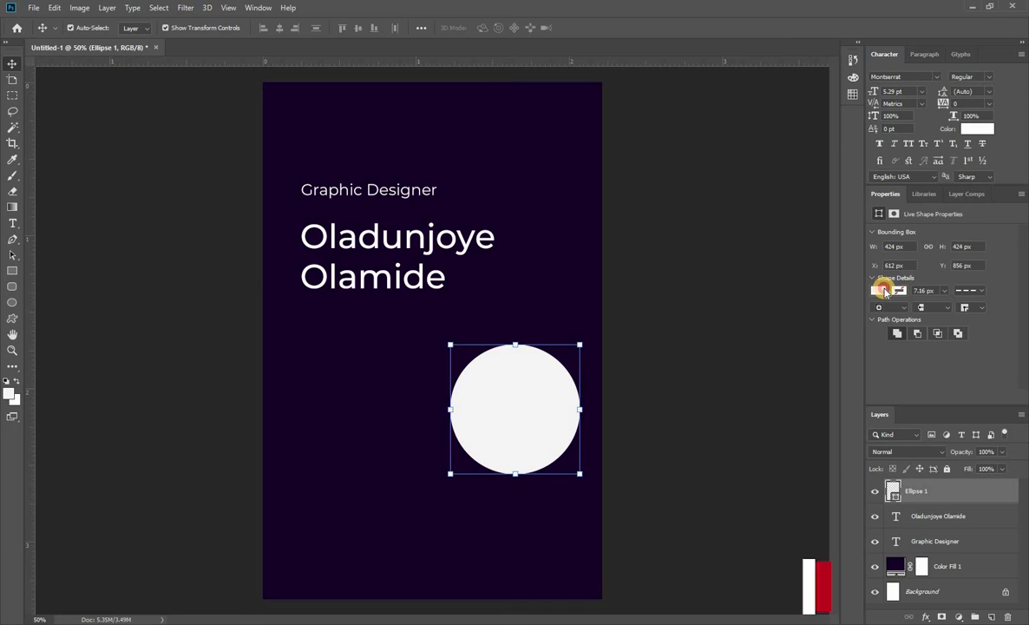
click(885, 314)
click(899, 293)
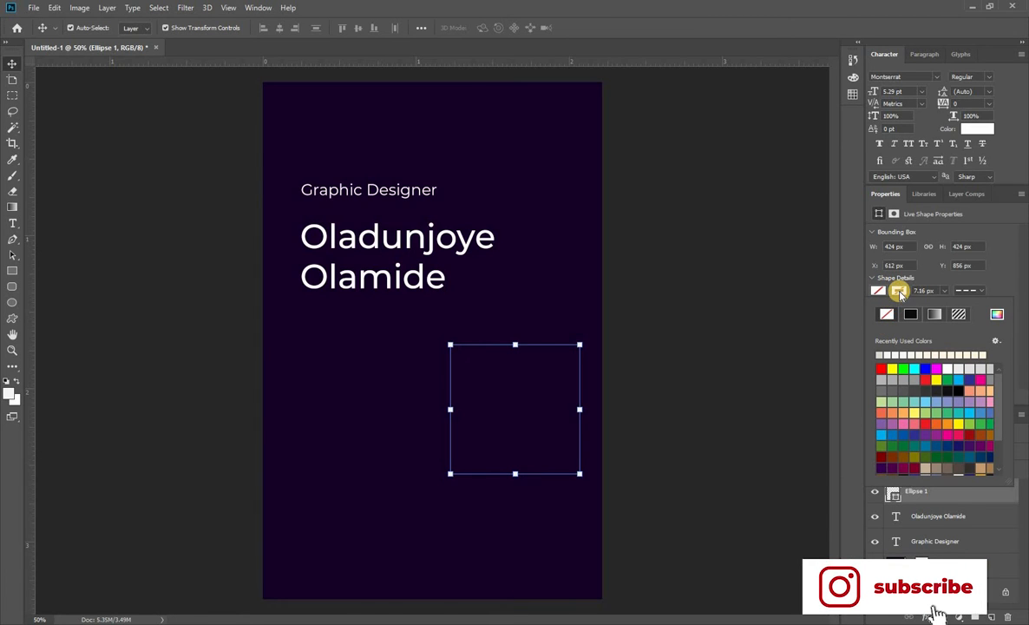
click(881, 354)
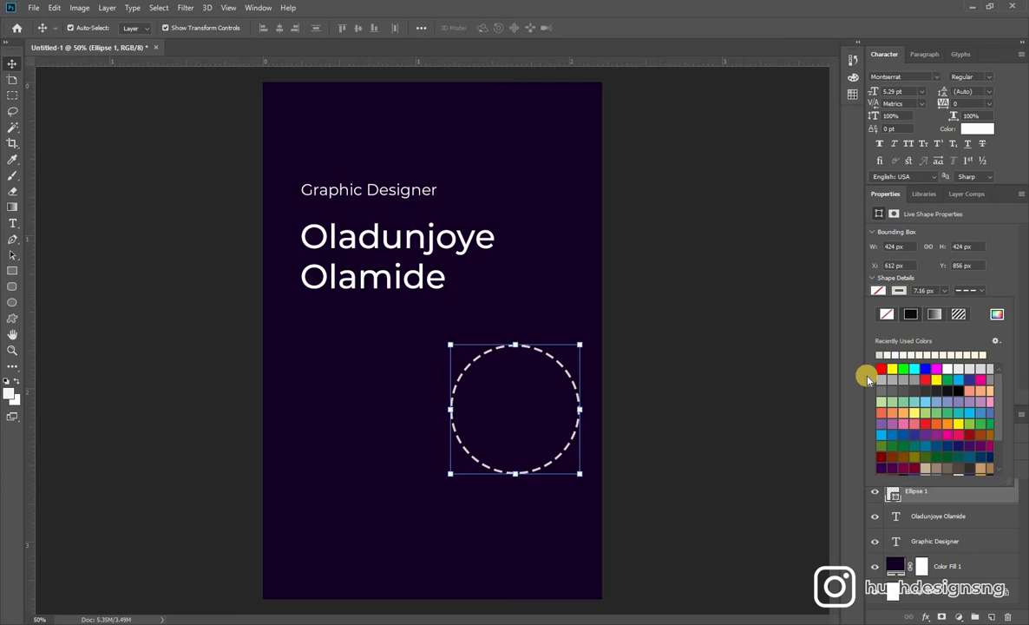
click(980, 294)
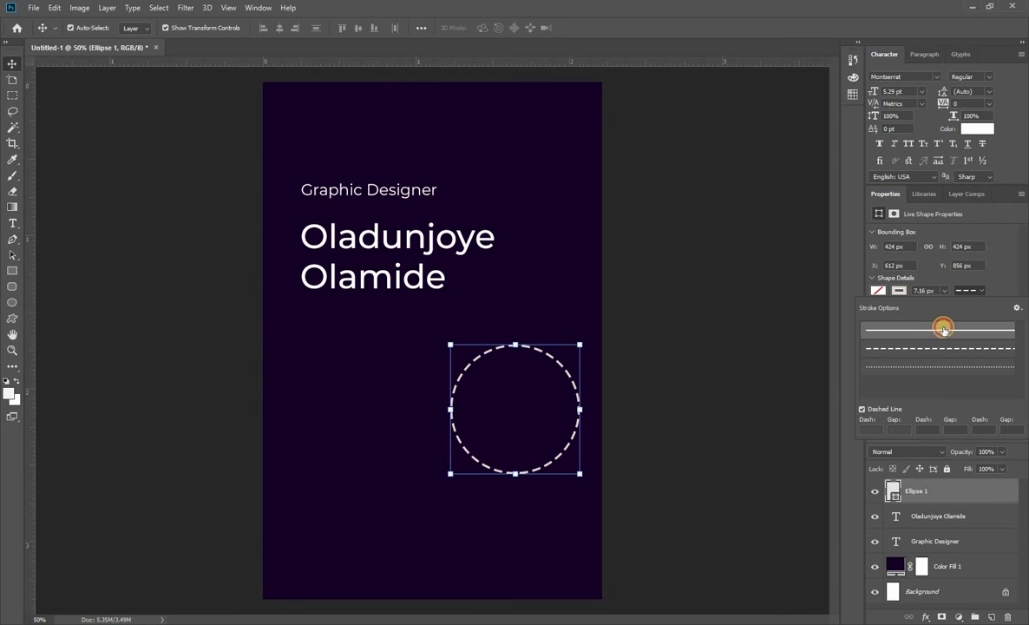
click(947, 328)
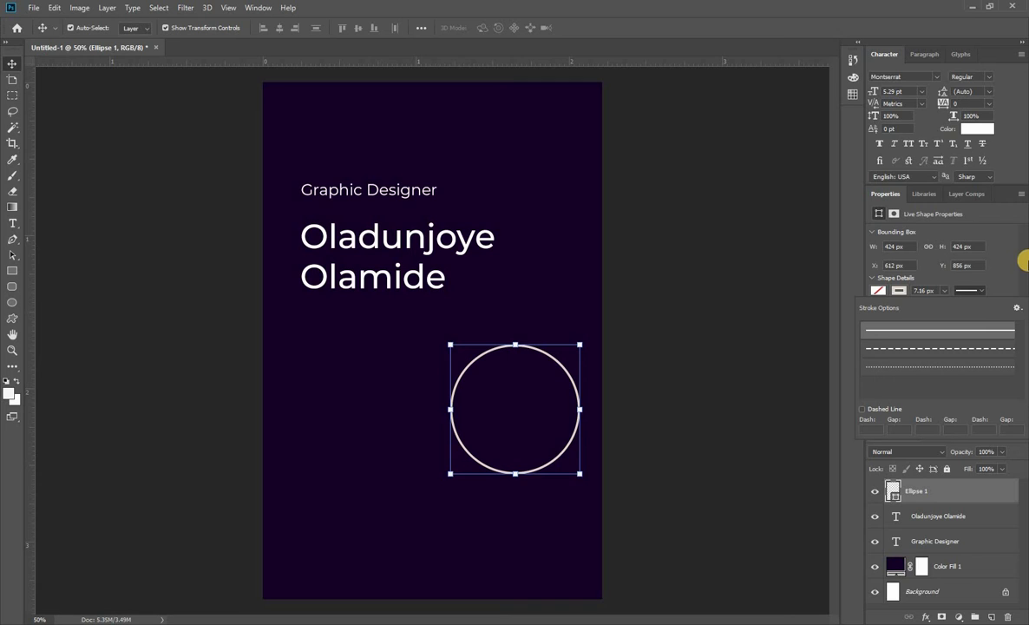
click(1002, 270)
click(670, 360)
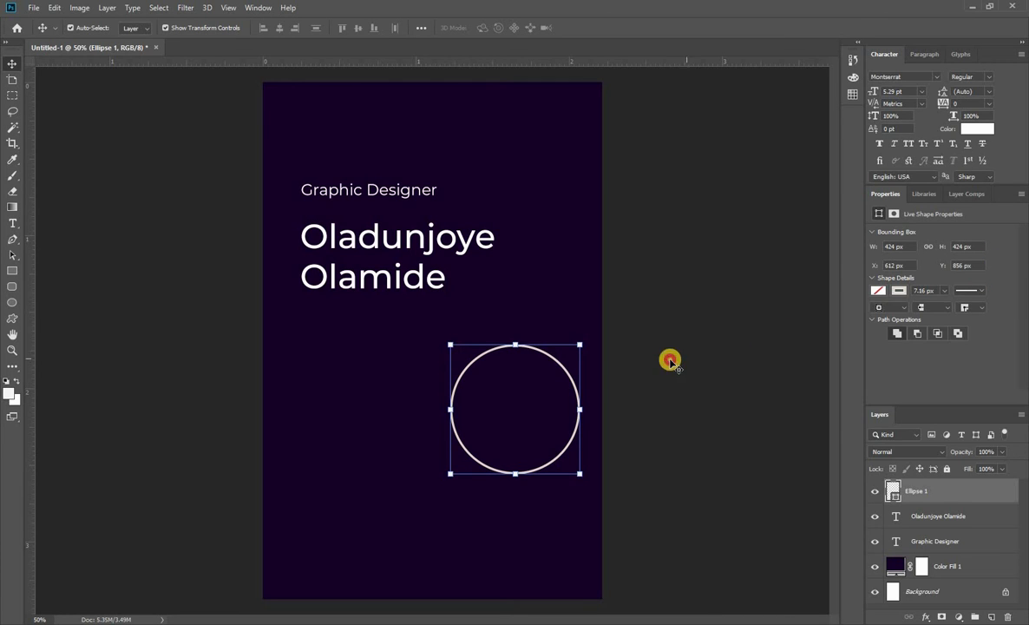
Move the outlined circle below the cardholder's name, aligned with the left edge of the text.
click(564, 369)
drag(564, 369, 415, 350)
click(719, 280)
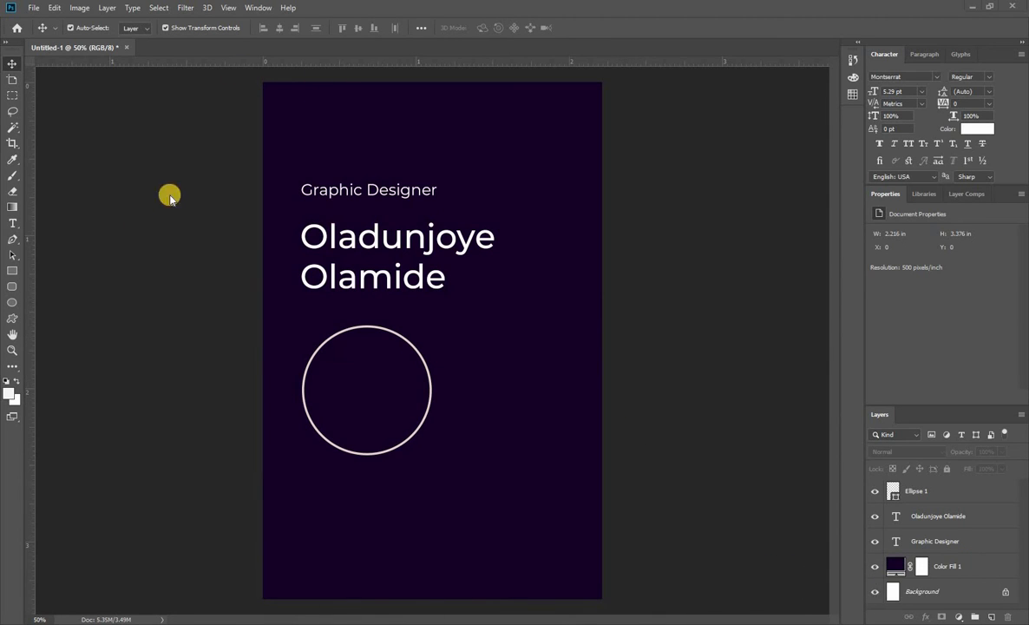
click(121, 144)
Place the logo image "eee" from the hush folder into the card as an embedded object.
click(32, 7)
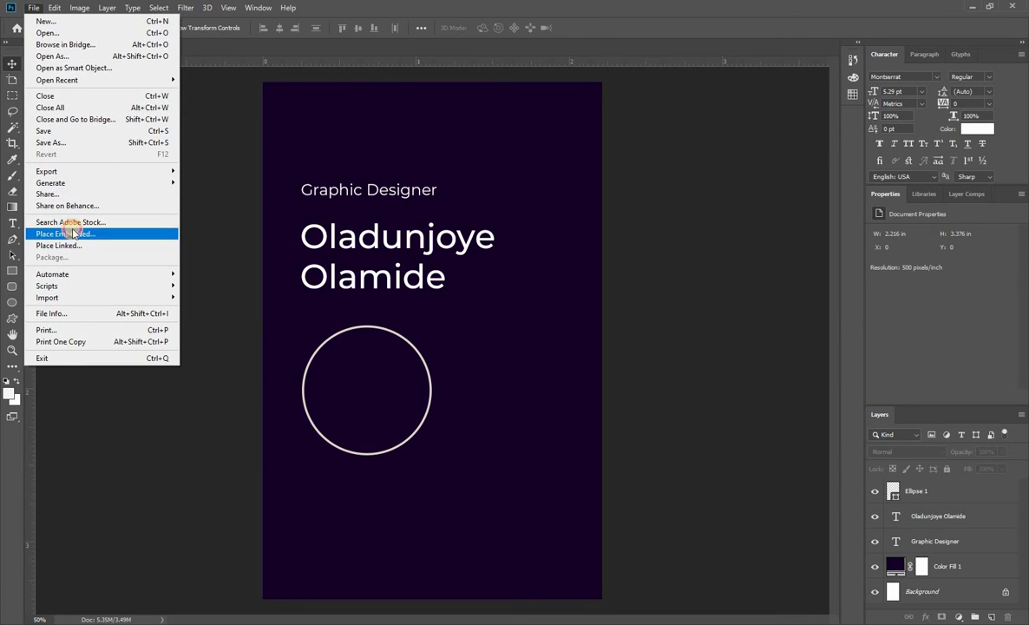
click(69, 234)
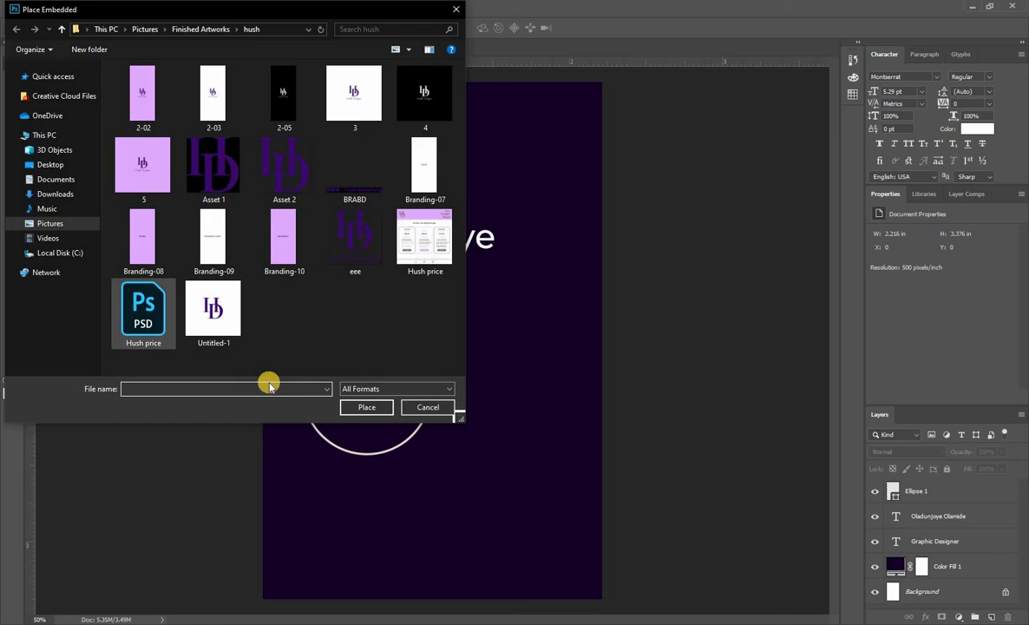
click(355, 242)
click(367, 407)
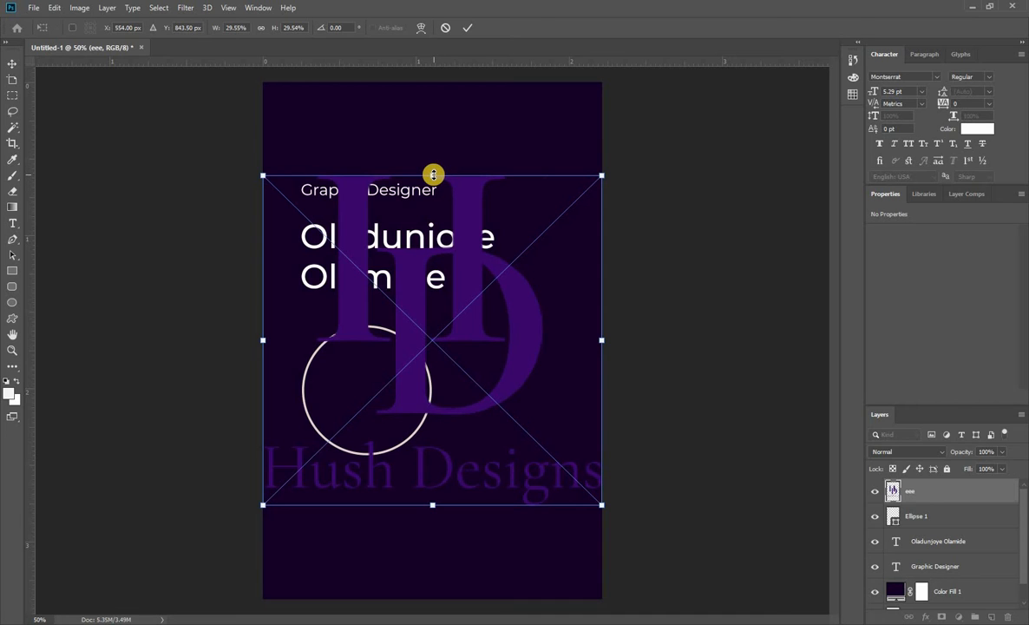
Scale the placed logo down proportionally to about 4.5% and position it in the card's upper right corner.
drag(433, 175, 434, 289)
key(ctrl+z)
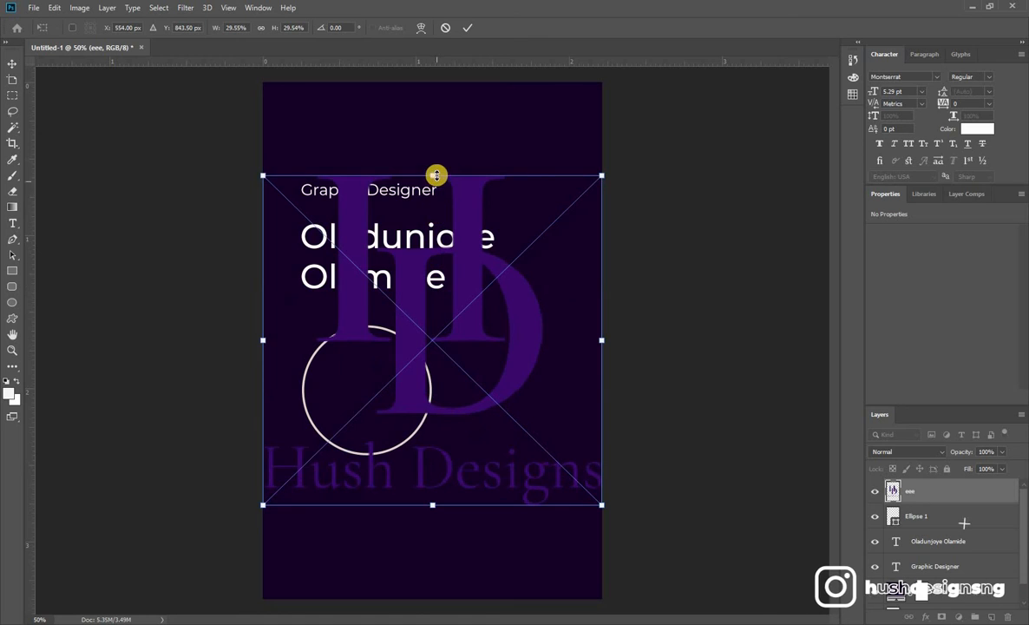
drag(436, 175, 342, 504)
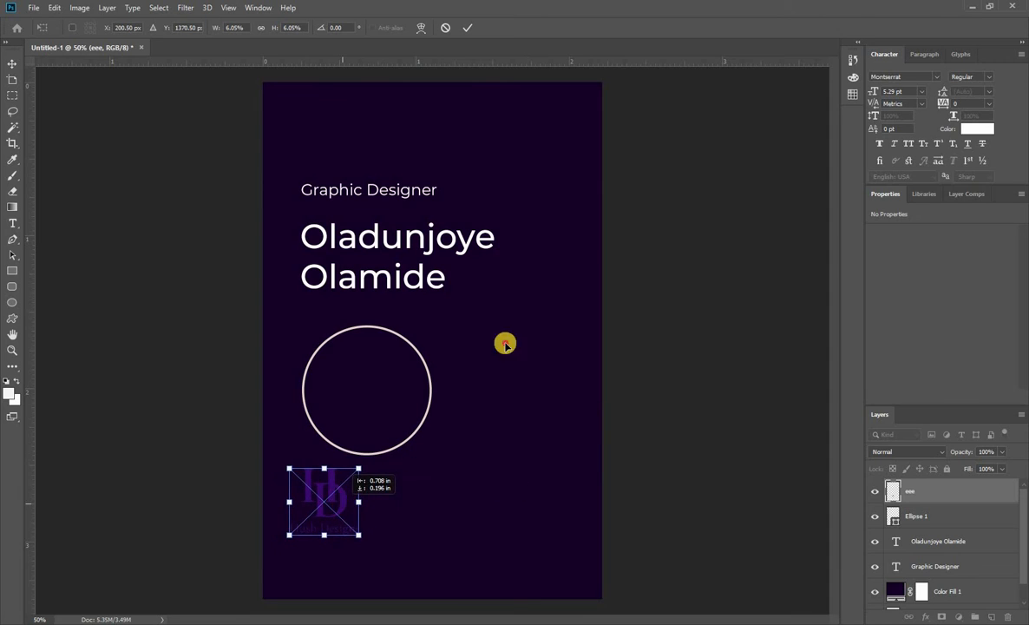
drag(505, 343, 531, 160)
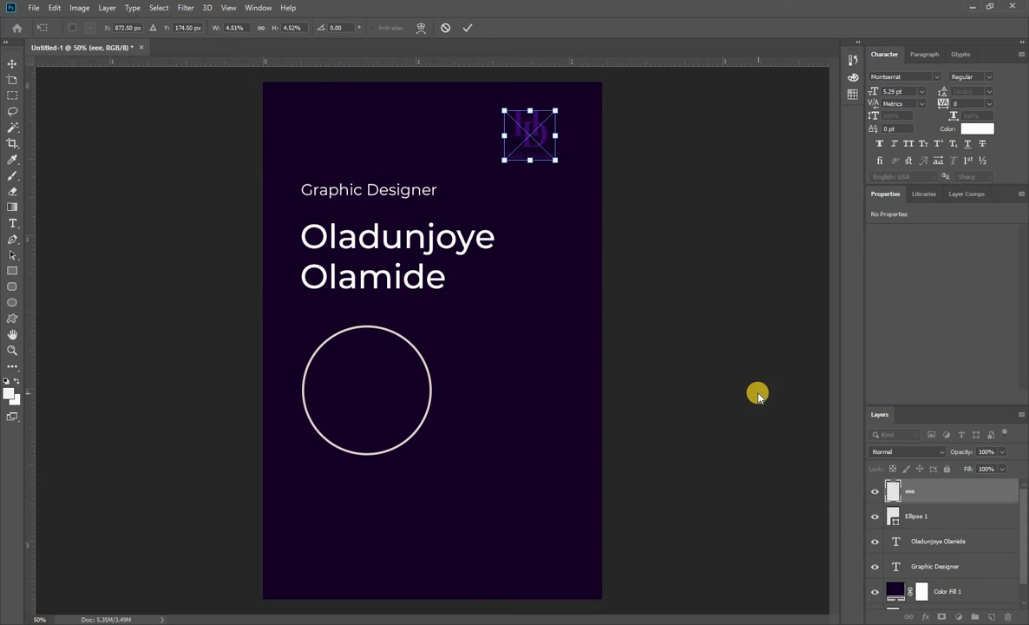
key(Return)
Apply a Color Overlay layer style in pure white (#ffffff) to the logo.
right_click(920, 491)
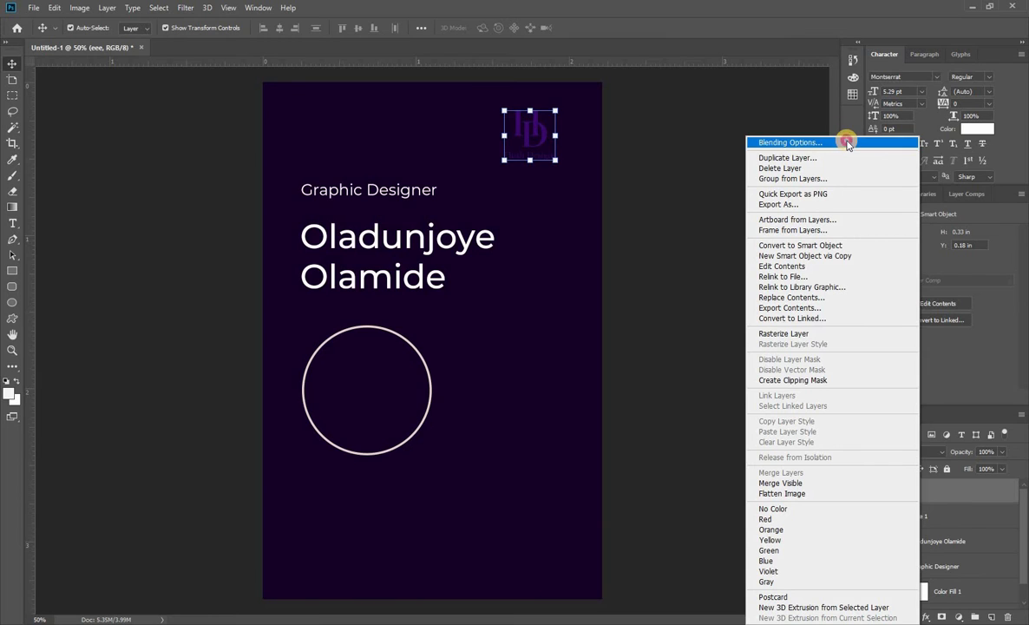
click(848, 141)
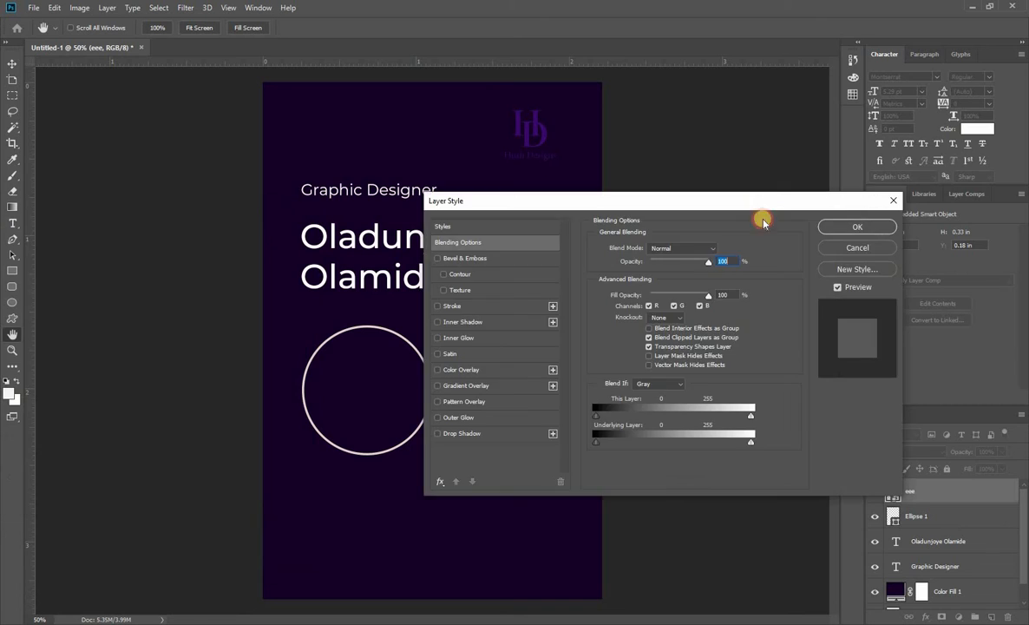
drag(760, 216, 756, 273)
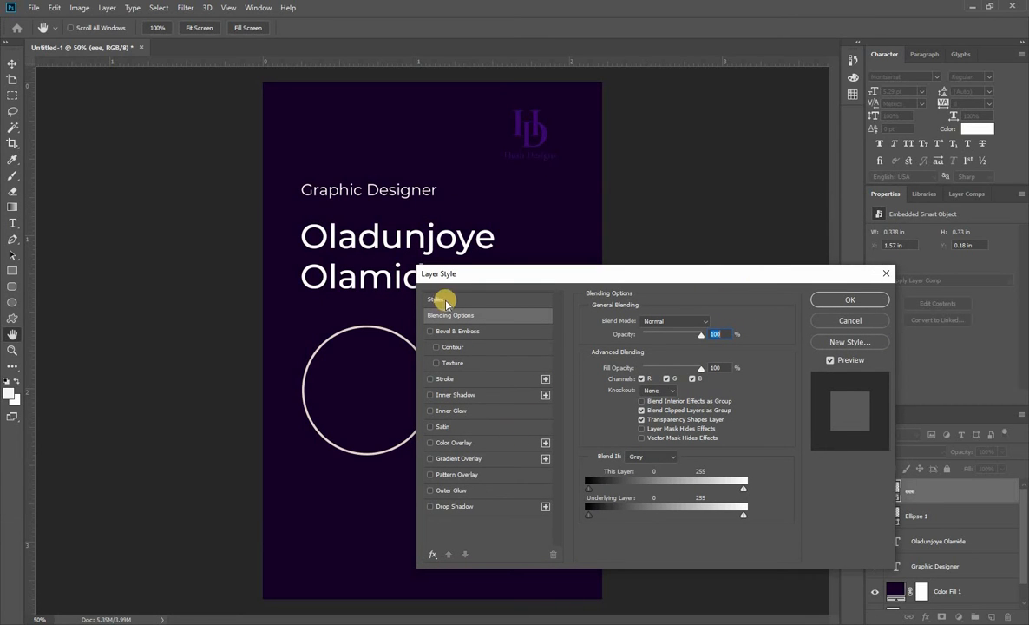
click(467, 441)
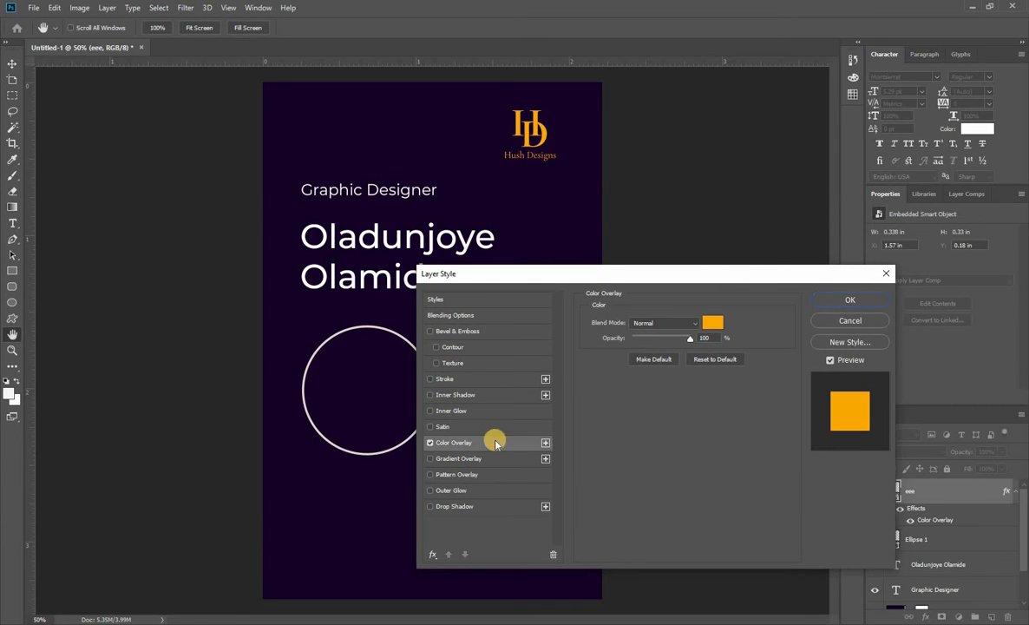
click(711, 324)
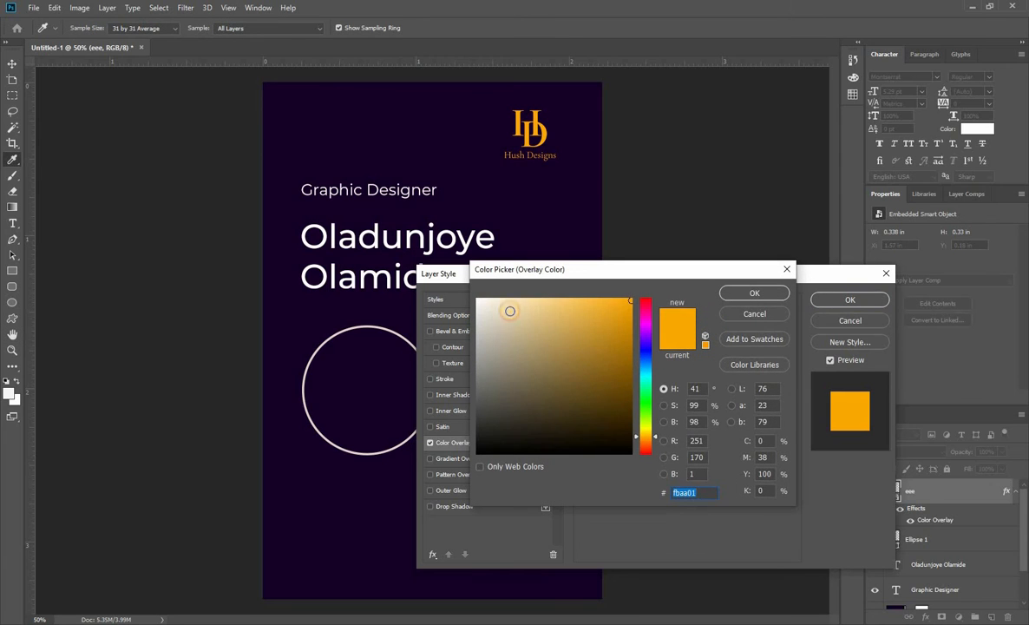
drag(509, 310, 476, 299)
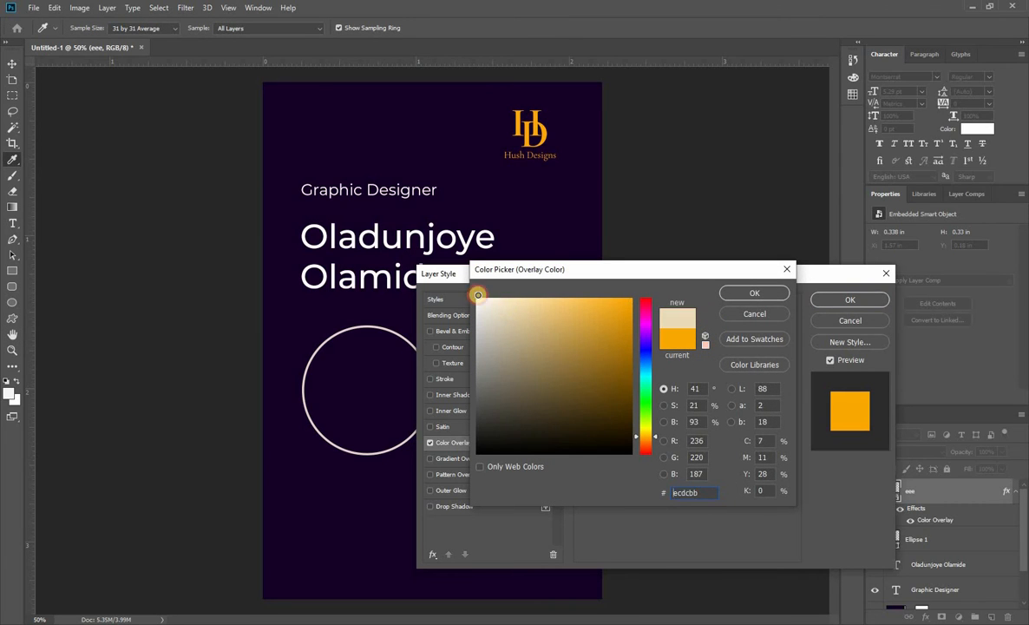
click(770, 293)
click(829, 299)
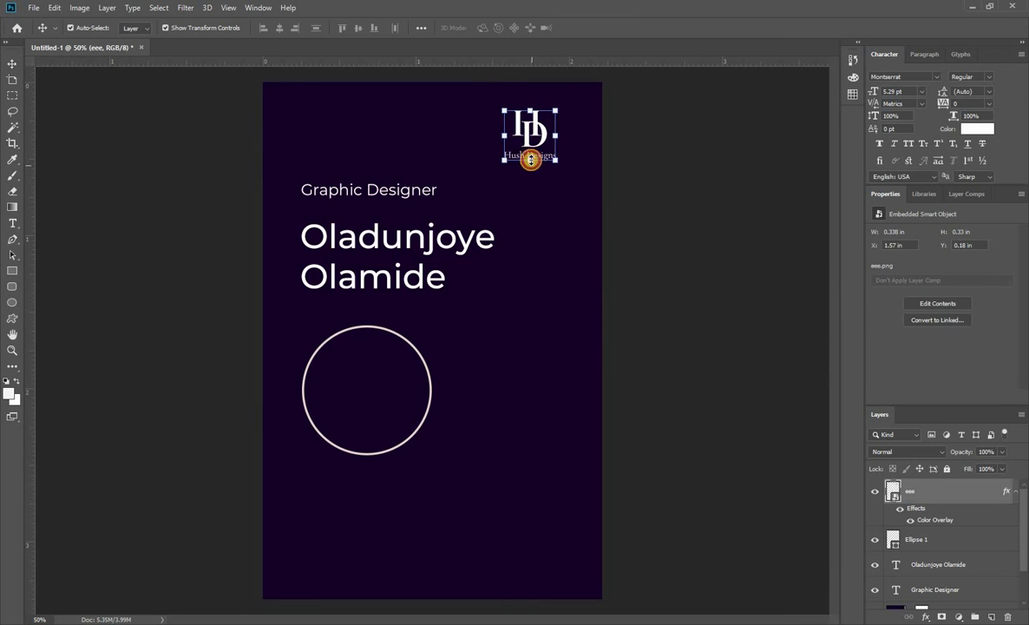
Shrink the white logo slightly and shift it closer to the card's right edge.
drag(530, 159, 545, 127)
click(676, 202)
click(741, 157)
click(516, 154)
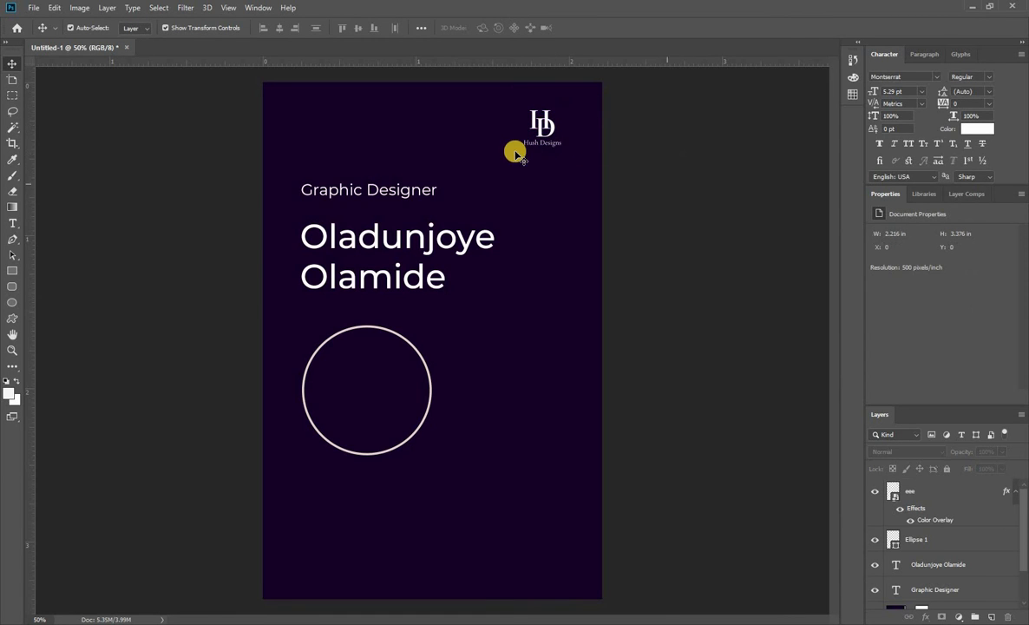
Review the card's layout from the logo and title down to the empty area below the circle.
scroll(512, 139, up, 3)
scroll(519, 154, down, 3)
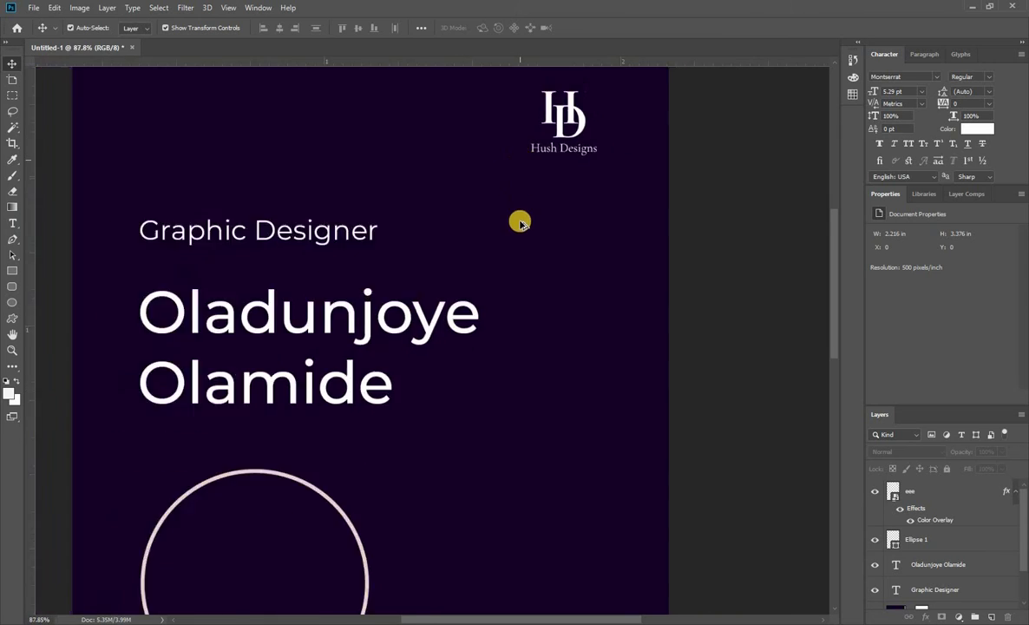
scroll(517, 263, down, 2)
scroll(515, 269, up, 3)
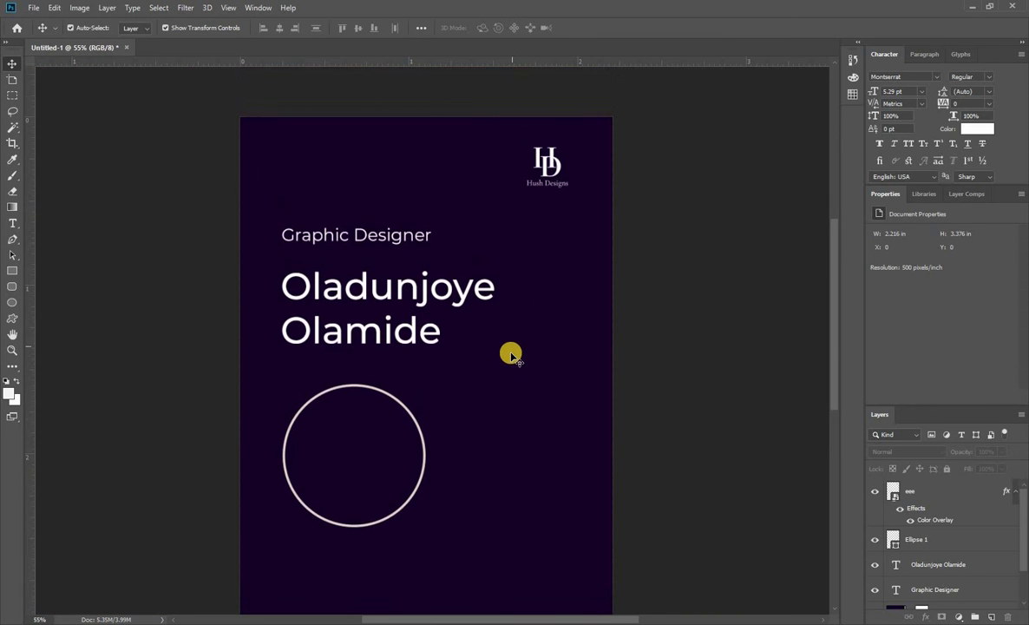
scroll(515, 360, down, 4)
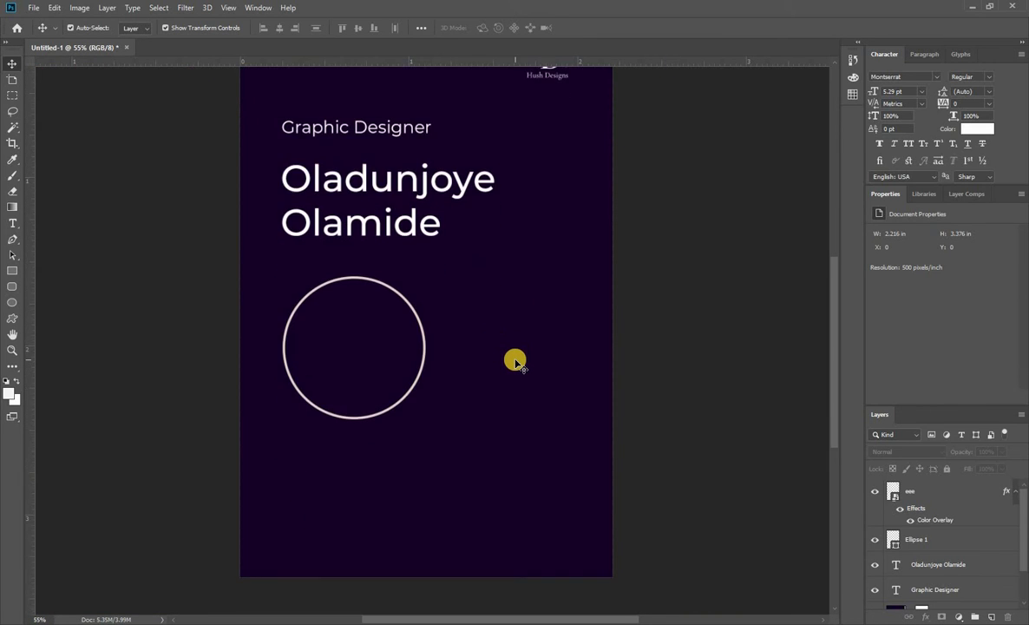
scroll(514, 361, up, 1)
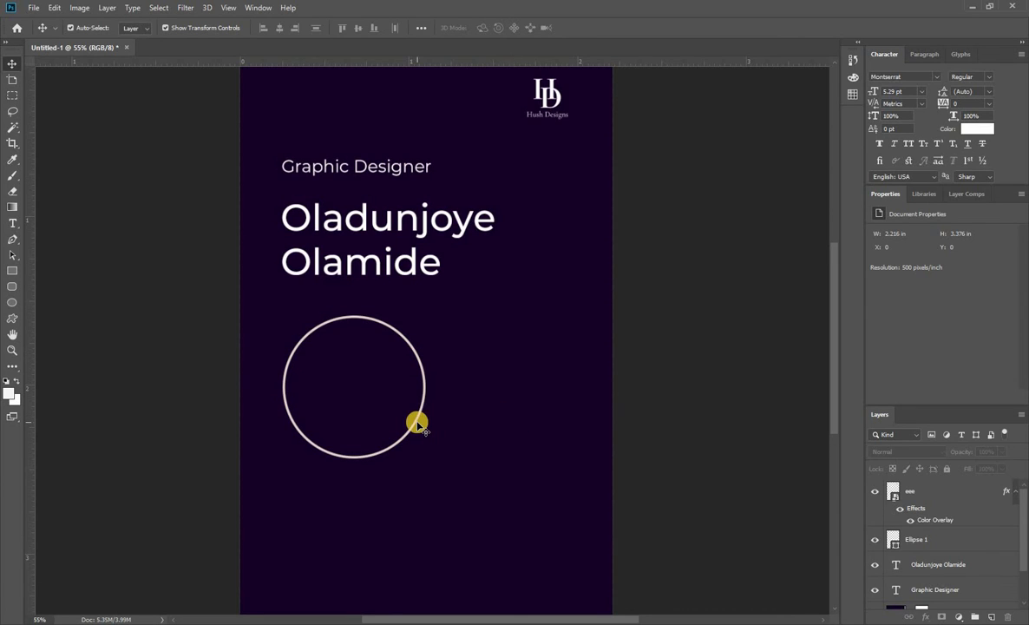
scroll(417, 425, up, 2)
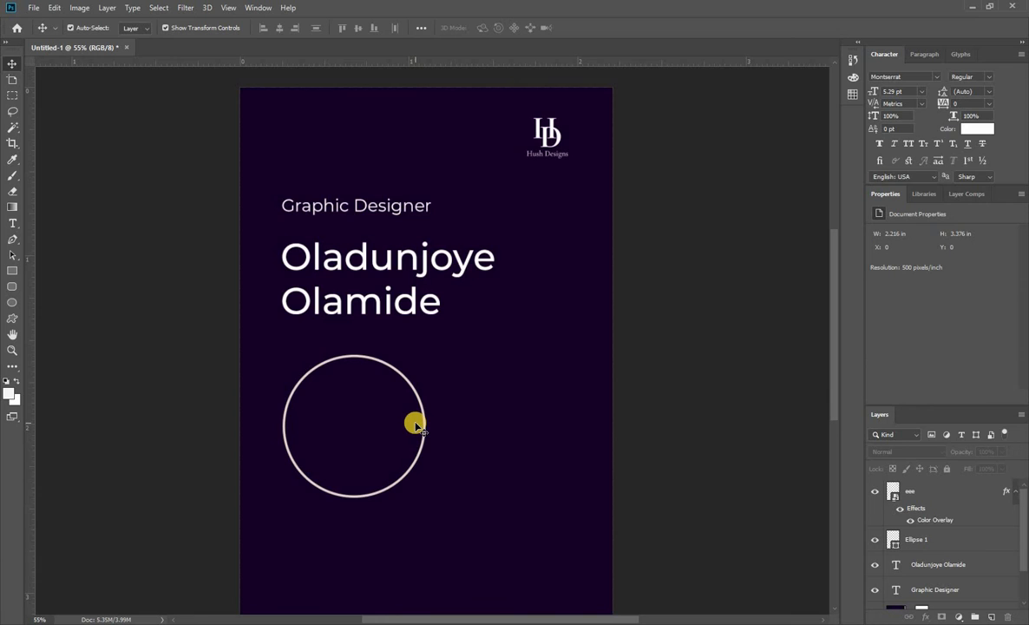
scroll(417, 425, down, 1)
scroll(416, 425, down, 1)
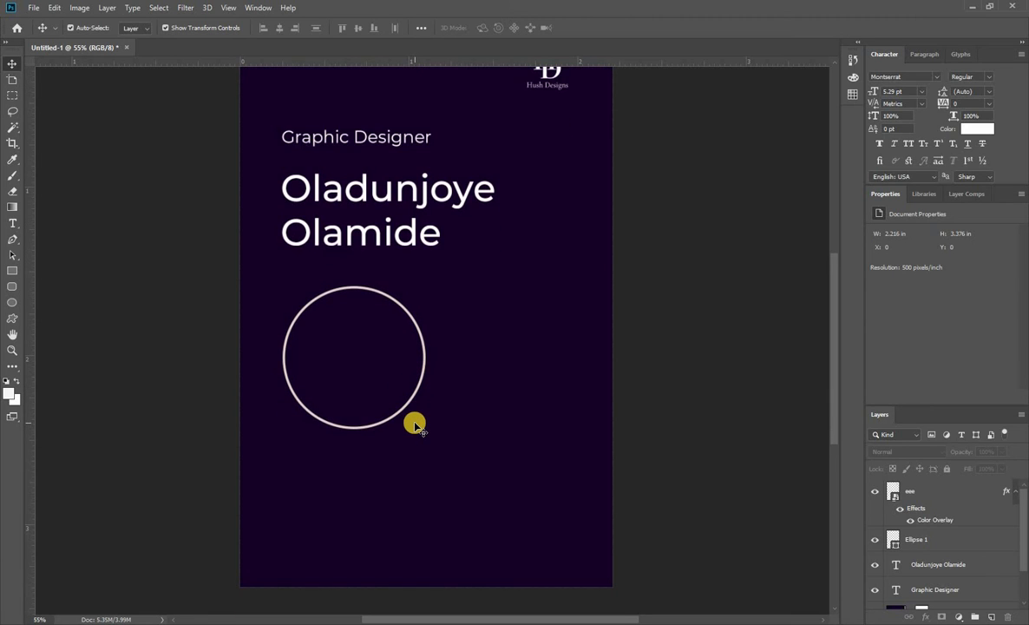
scroll(416, 429, up, 2)
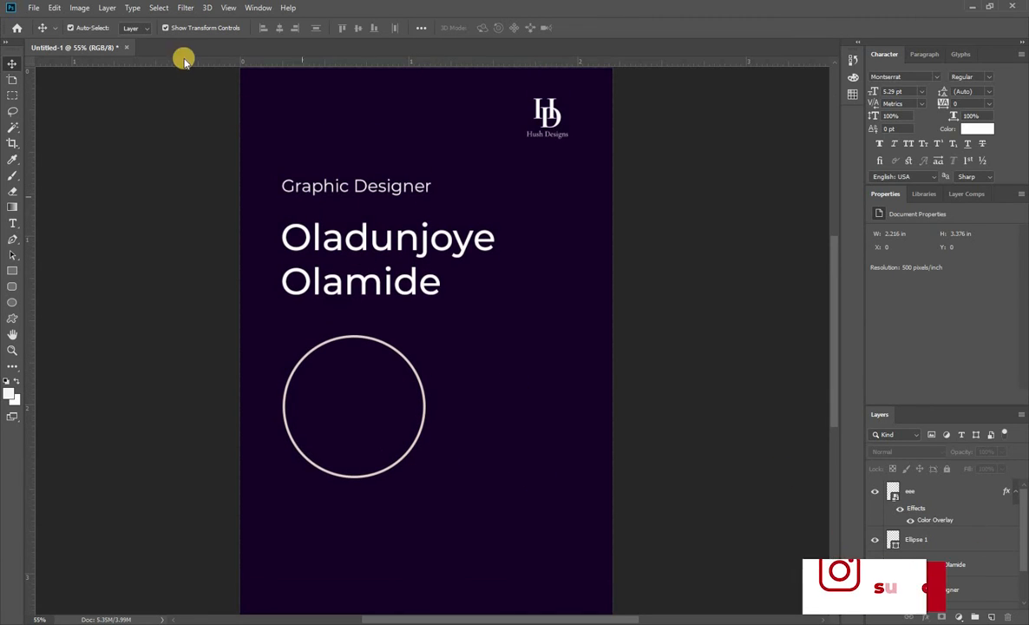
click(33, 7)
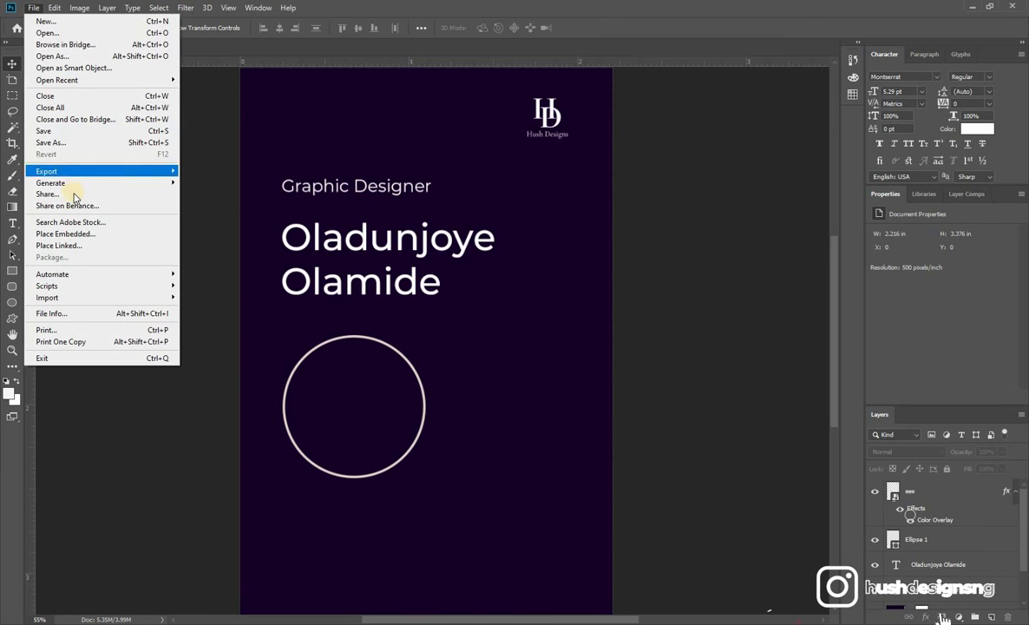
mouse_move(76, 172)
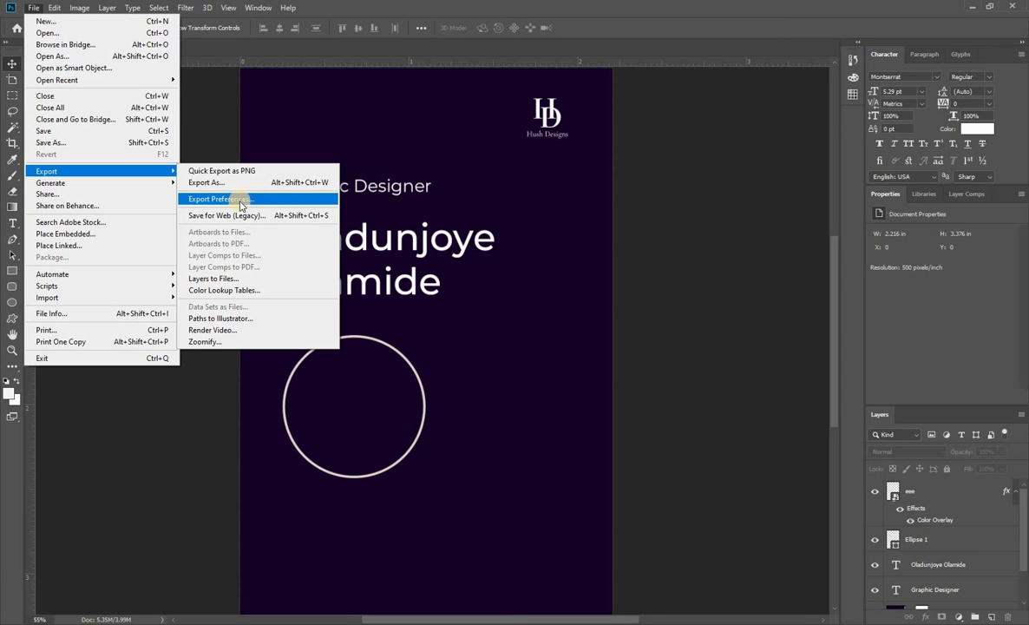
click(138, 232)
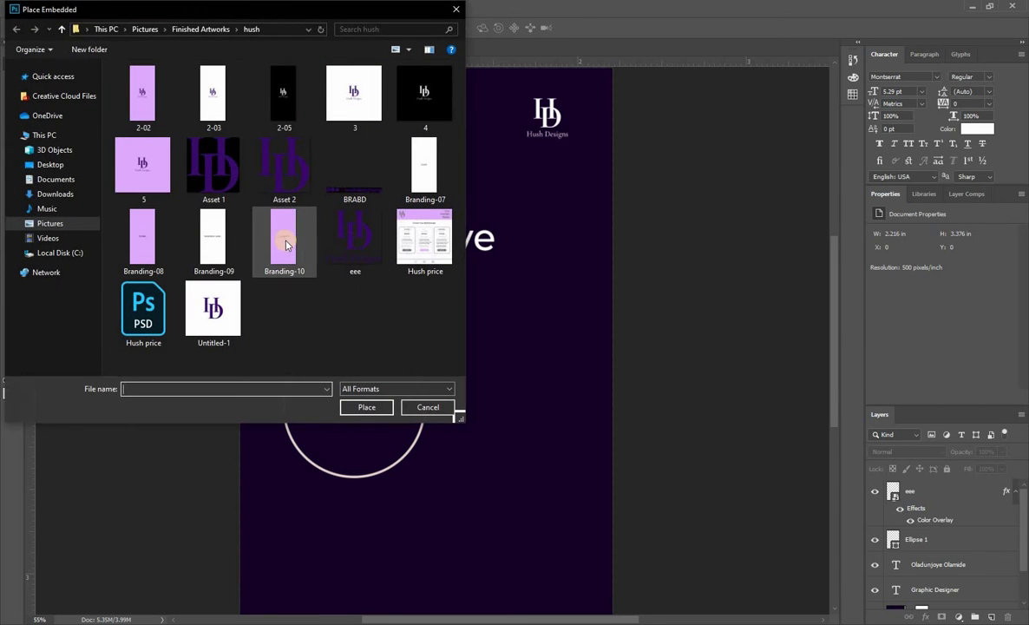
click(281, 163)
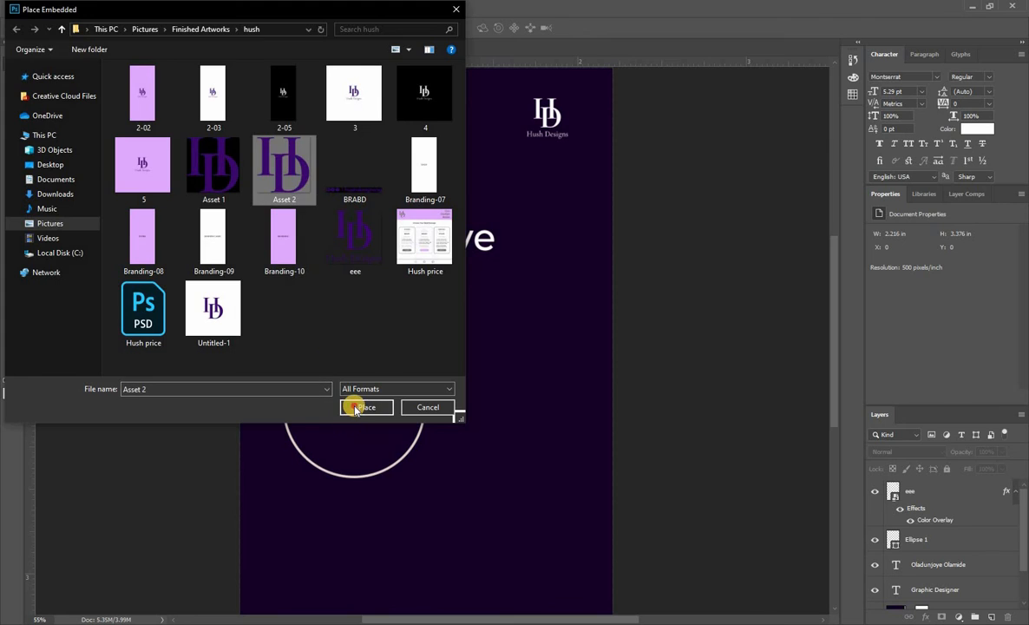
click(356, 409)
scroll(463, 287, down, 1)
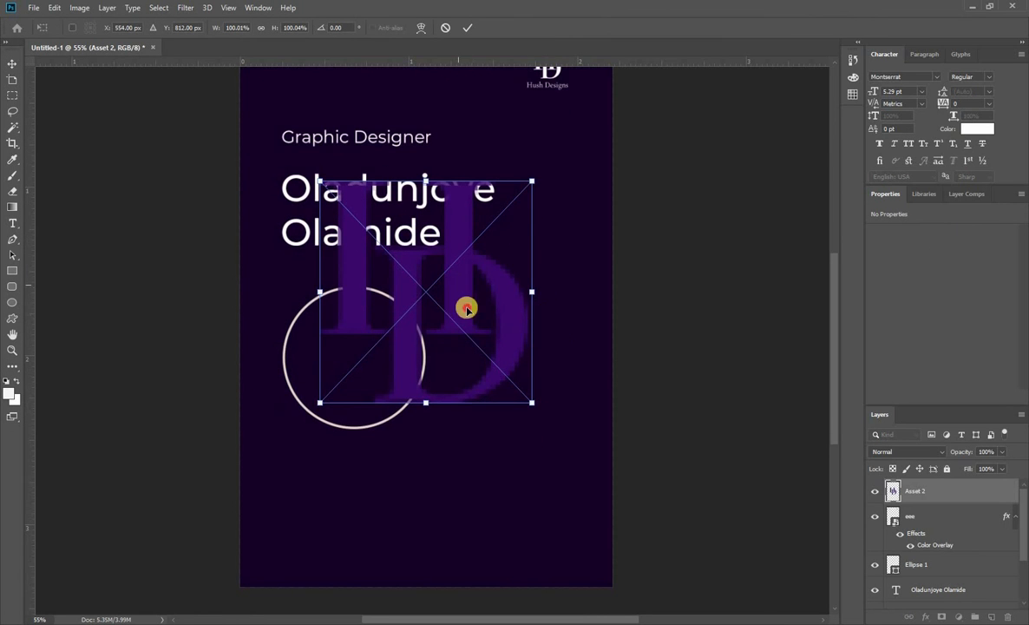
drag(466, 309, 589, 513)
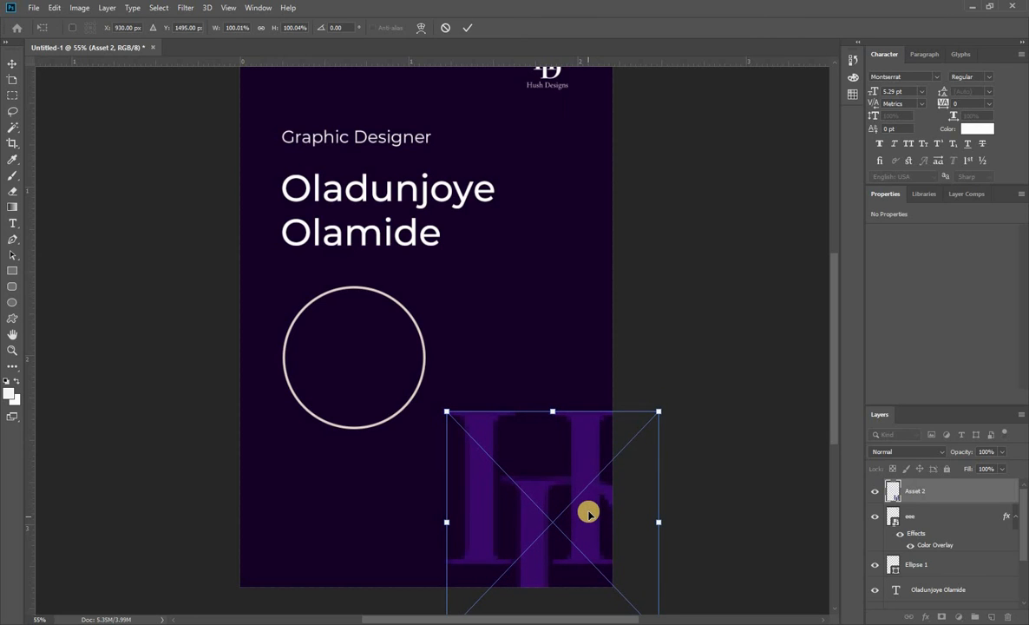
key(Return)
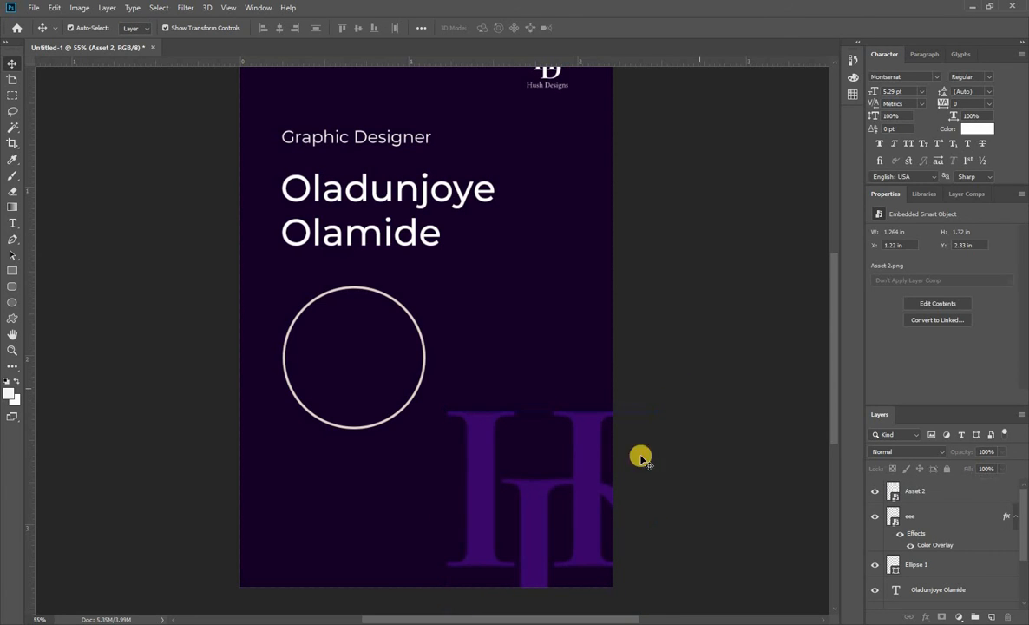
click(592, 503)
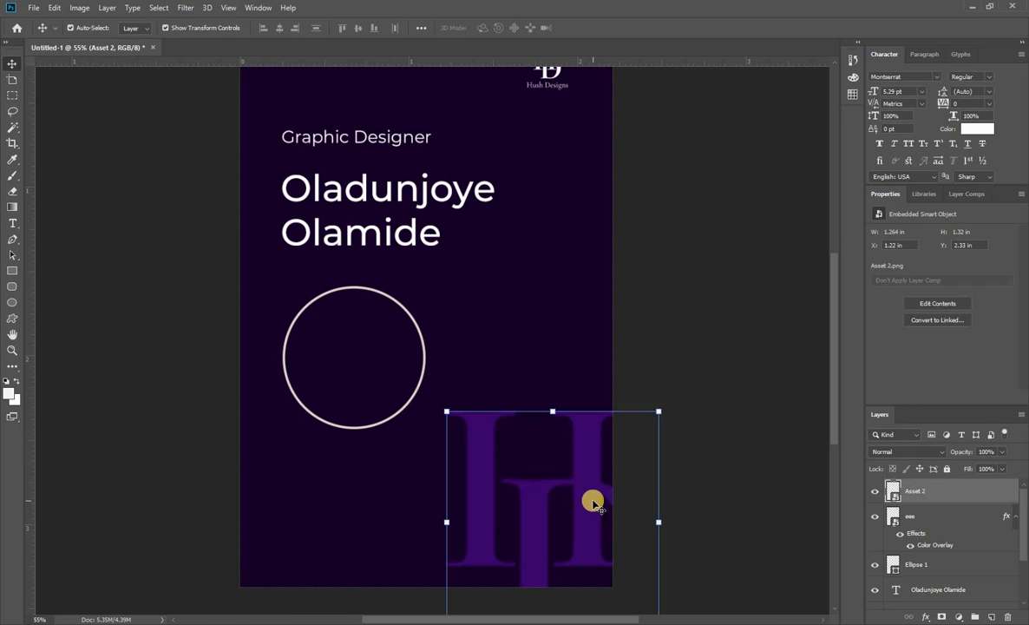
key(Delete)
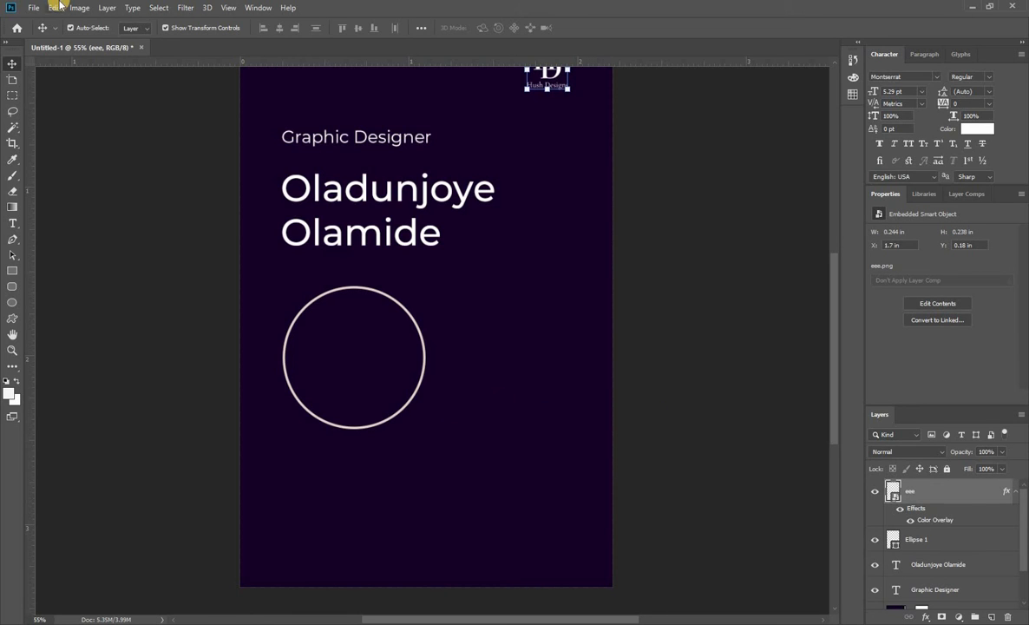
Place the monogram image "Asset 1" from the hush folder into the card as an embedded object.
click(36, 8)
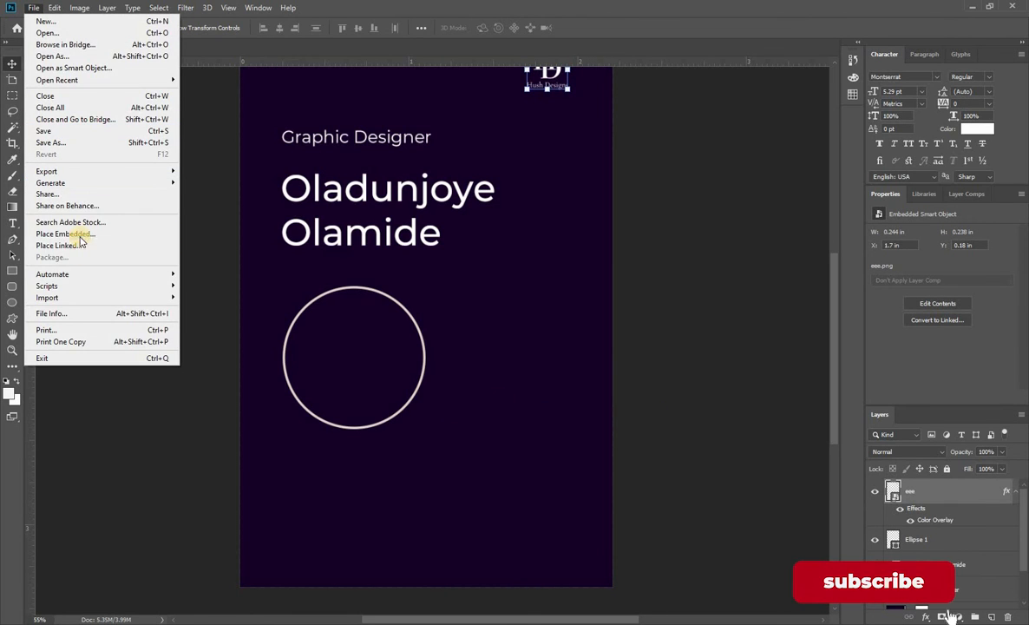
click(78, 233)
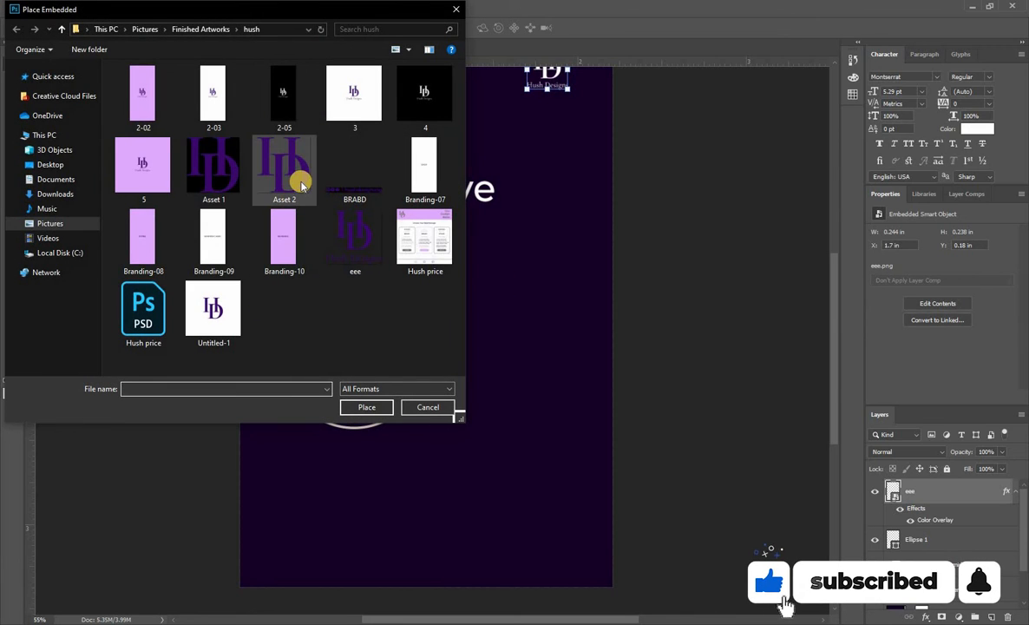
click(220, 173)
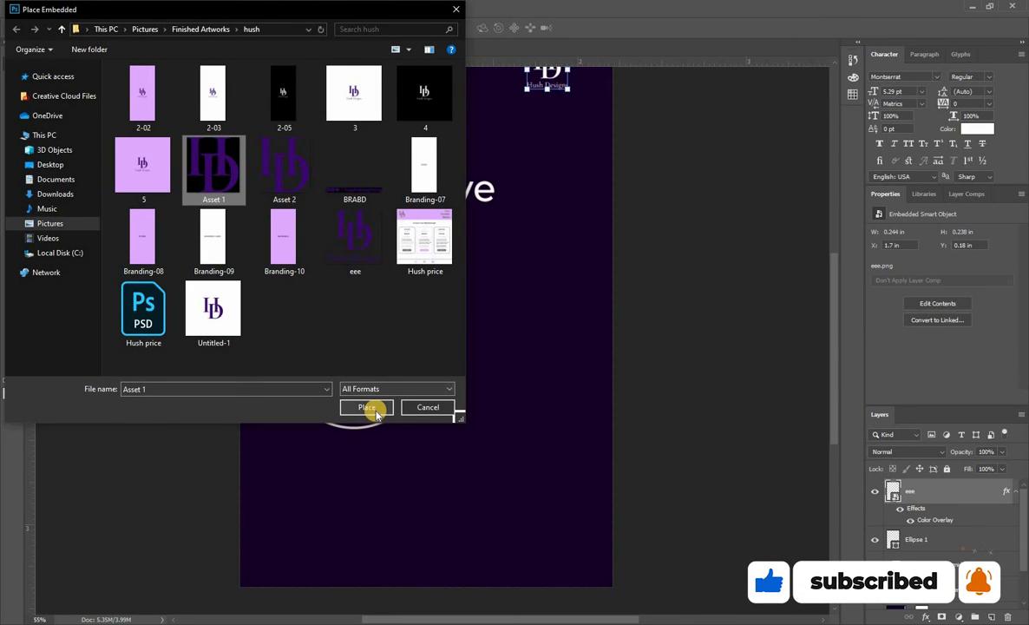
click(369, 407)
Scale the placed HD monogram to about 18% and position it in the card's lower right corner, slightly overlapping the right edge.
drag(489, 245, 568, 297)
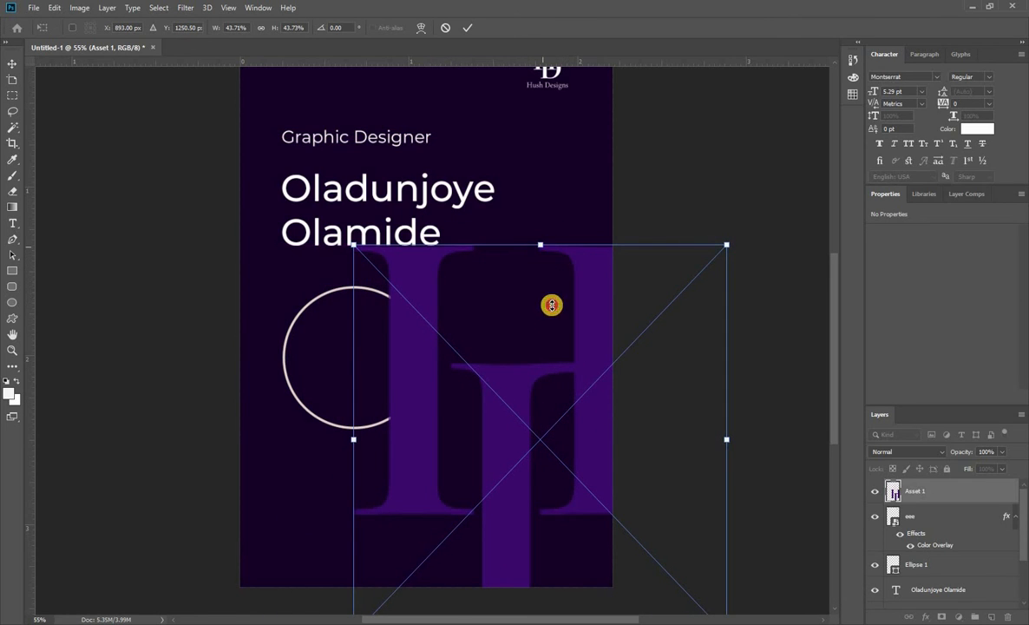
drag(540, 245, 565, 434)
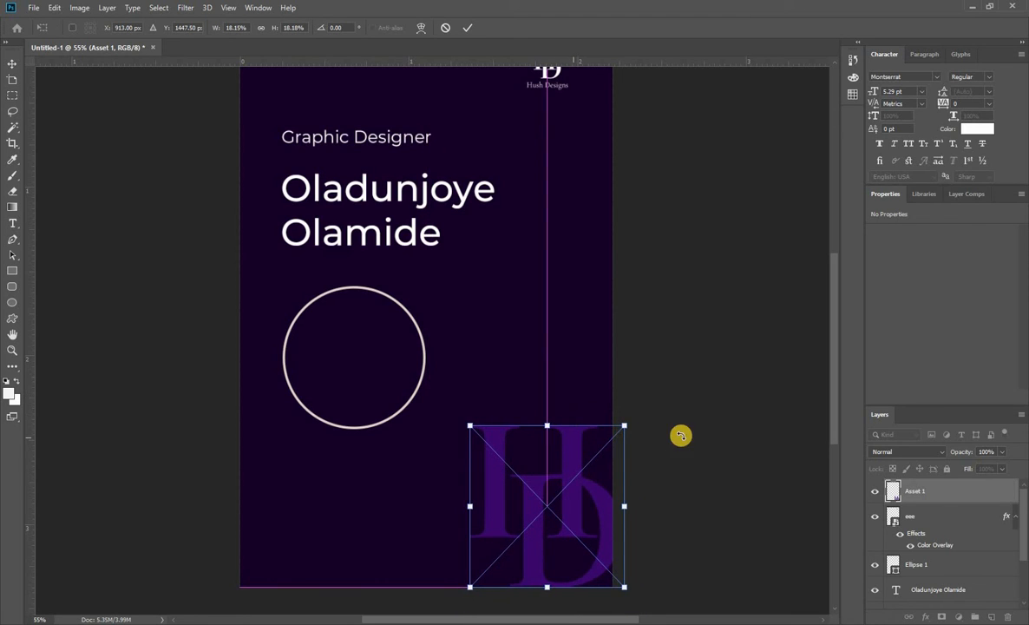
key(Return)
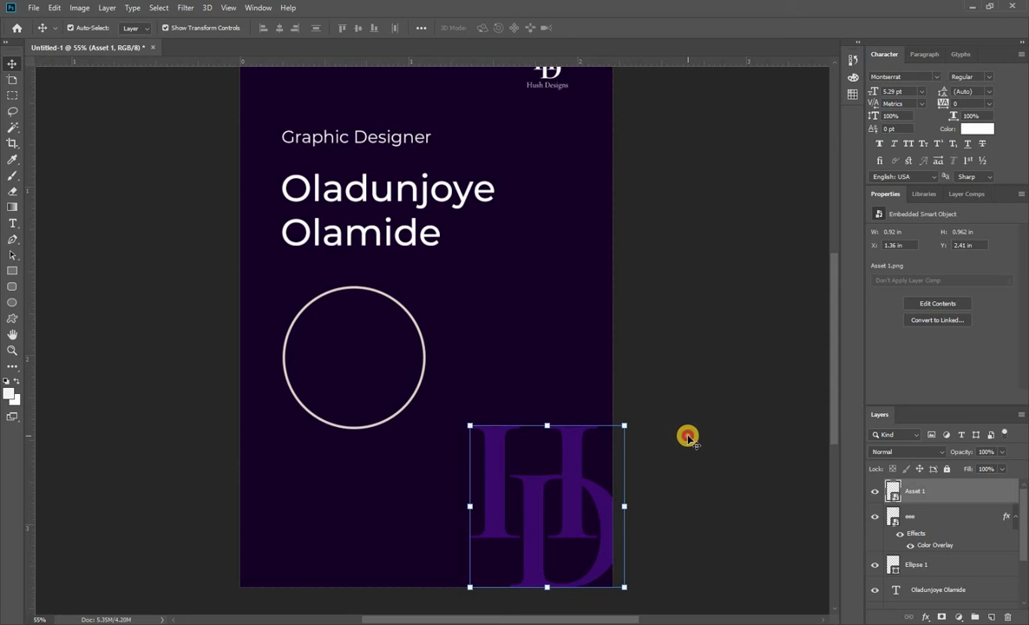
click(686, 437)
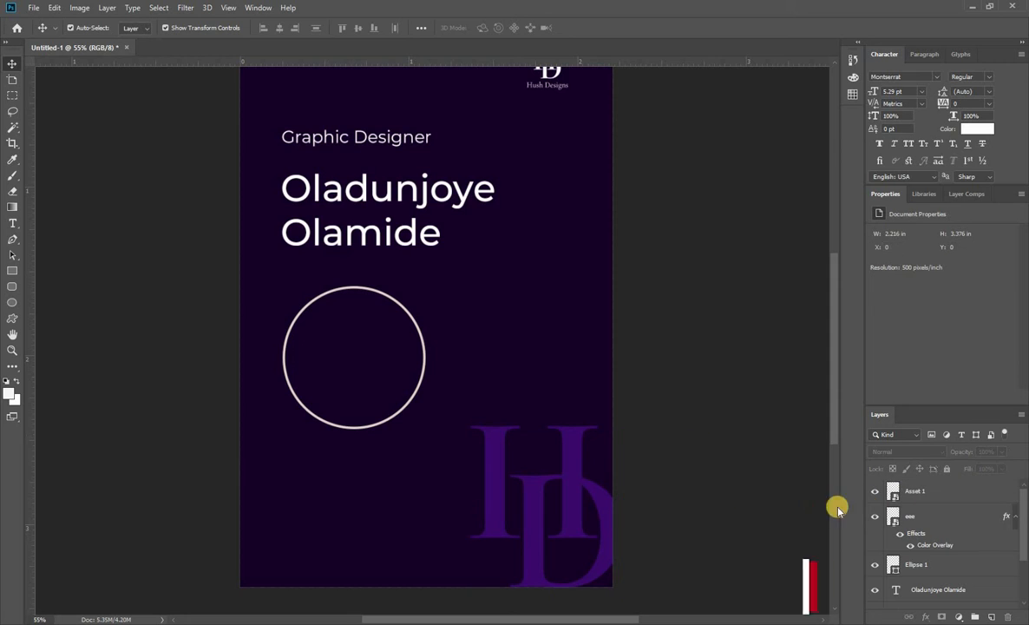
Add a Stroke layer style to the large HD monogram, 4 px wide in white (#ffffff).
click(602, 503)
right_click(928, 502)
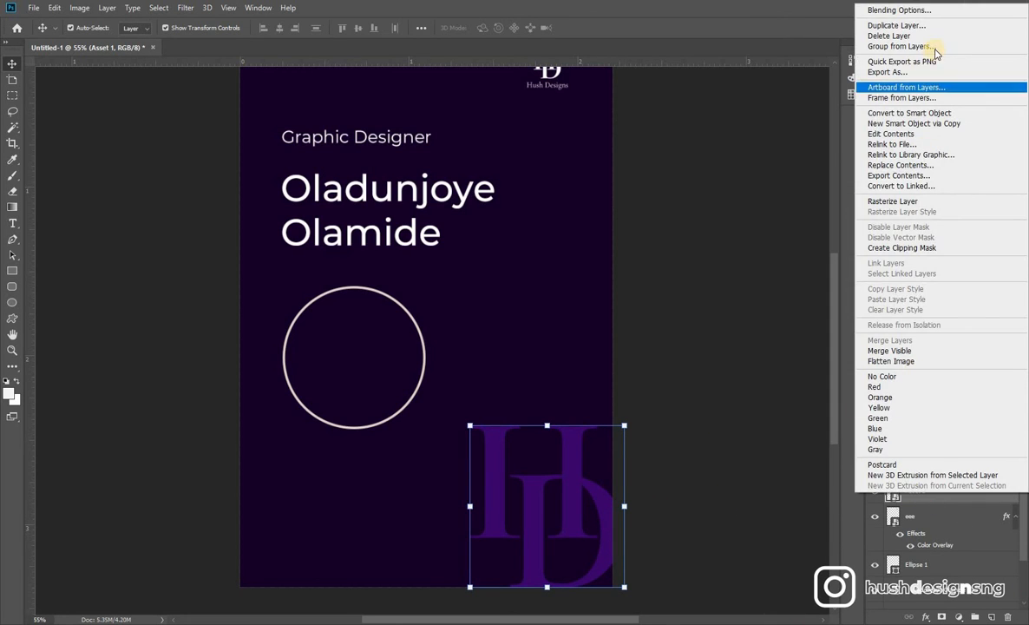
click(930, 10)
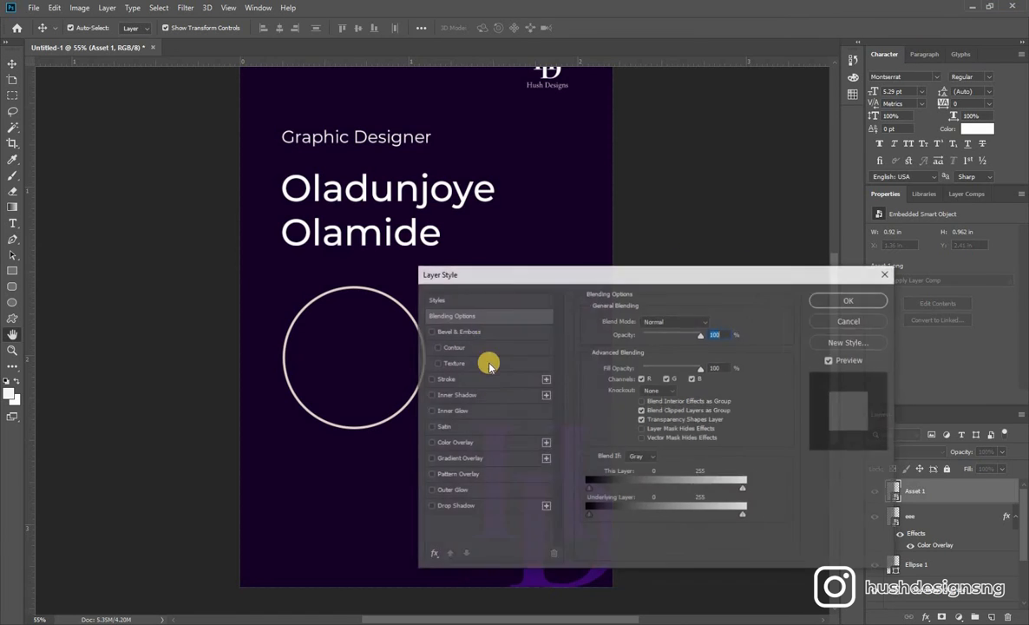
click(460, 378)
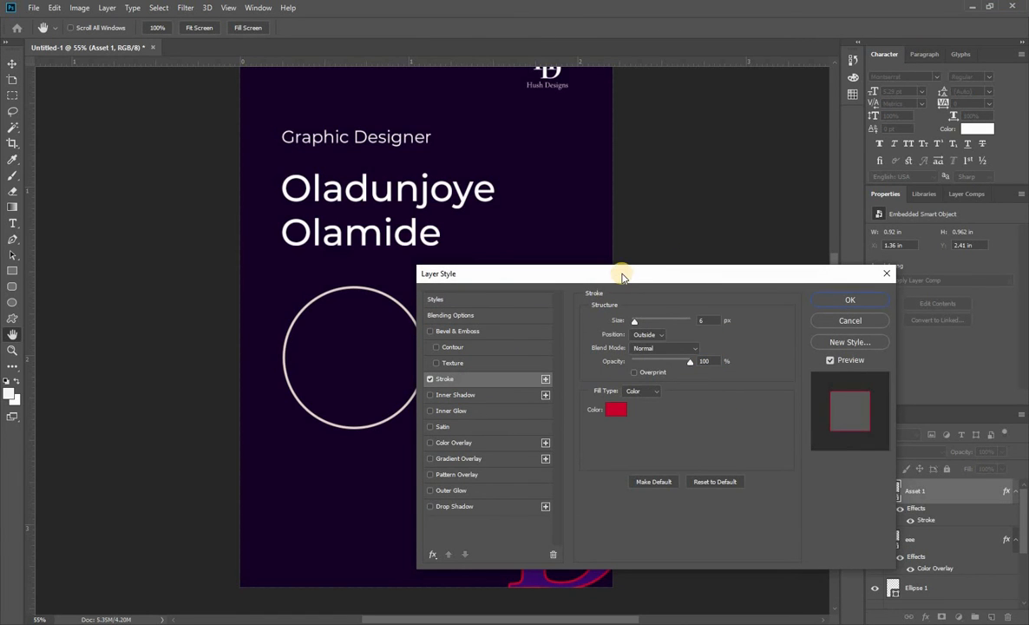
drag(622, 273, 754, 164)
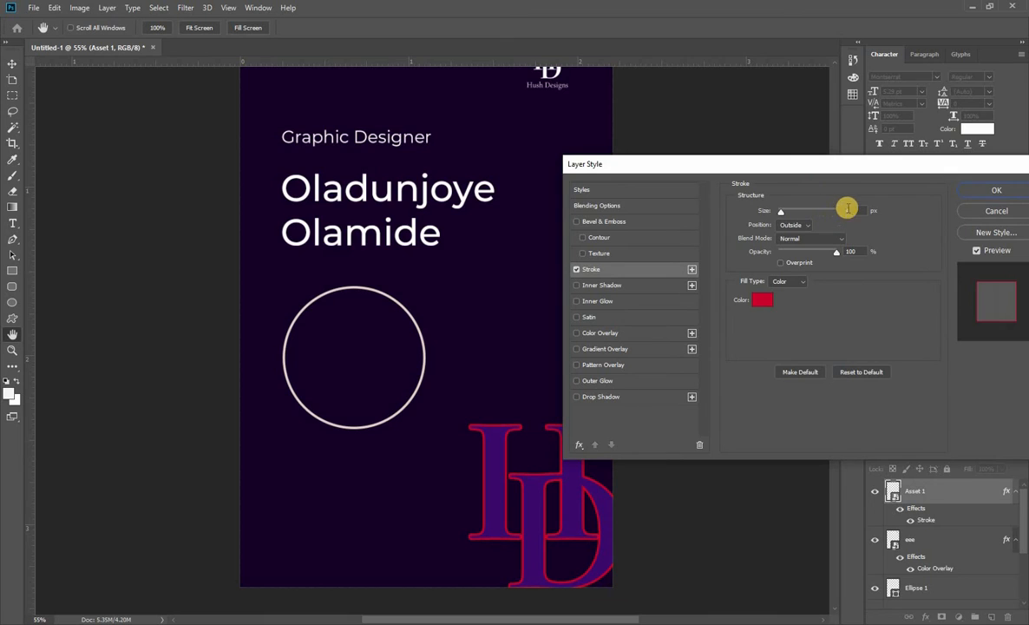
click(848, 209)
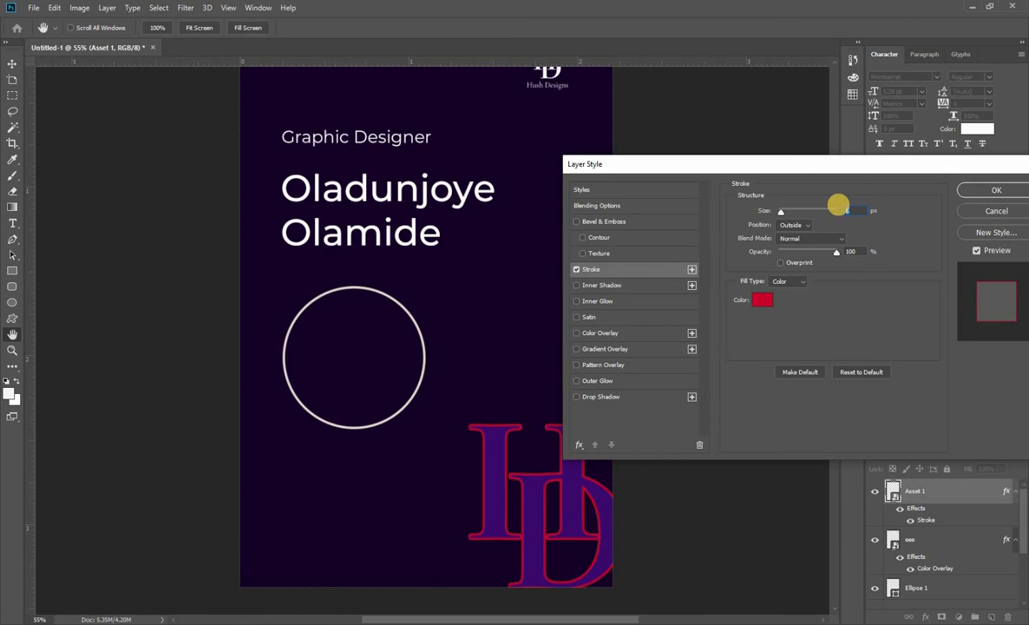
click(762, 300)
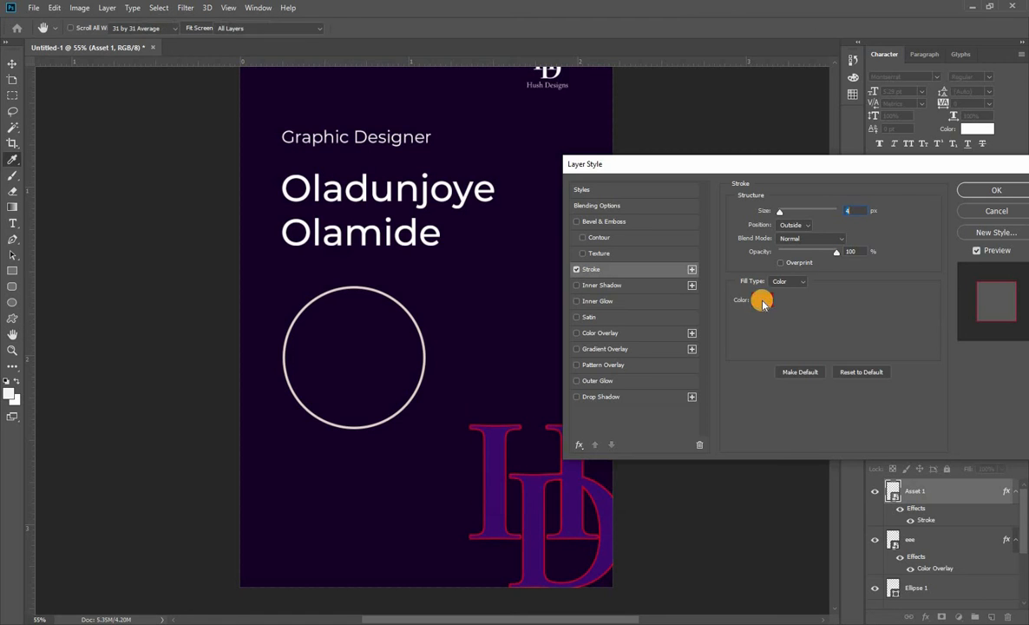
click(478, 301)
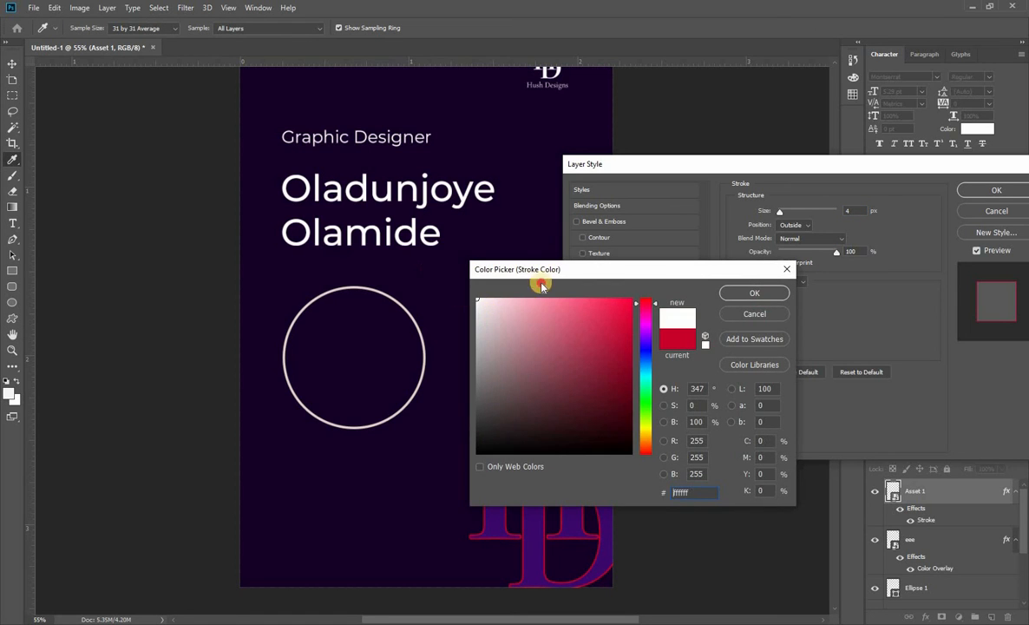
click(769, 317)
click(994, 190)
Reduce the Asset 1 monogram layer's fill to 0% so only its outline shows.
click(930, 508)
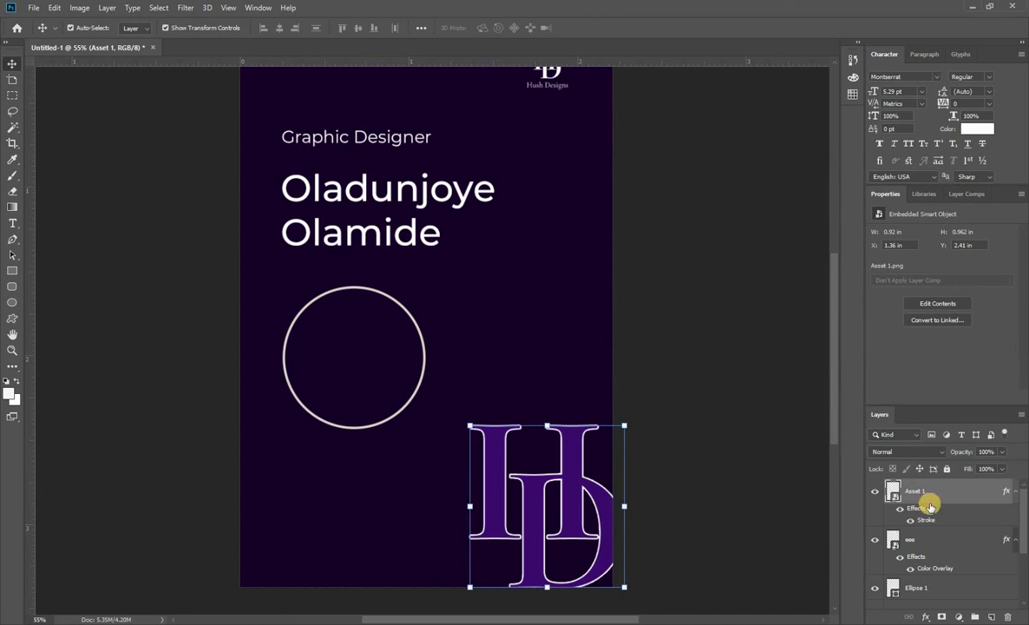
drag(1004, 468, 891, 496)
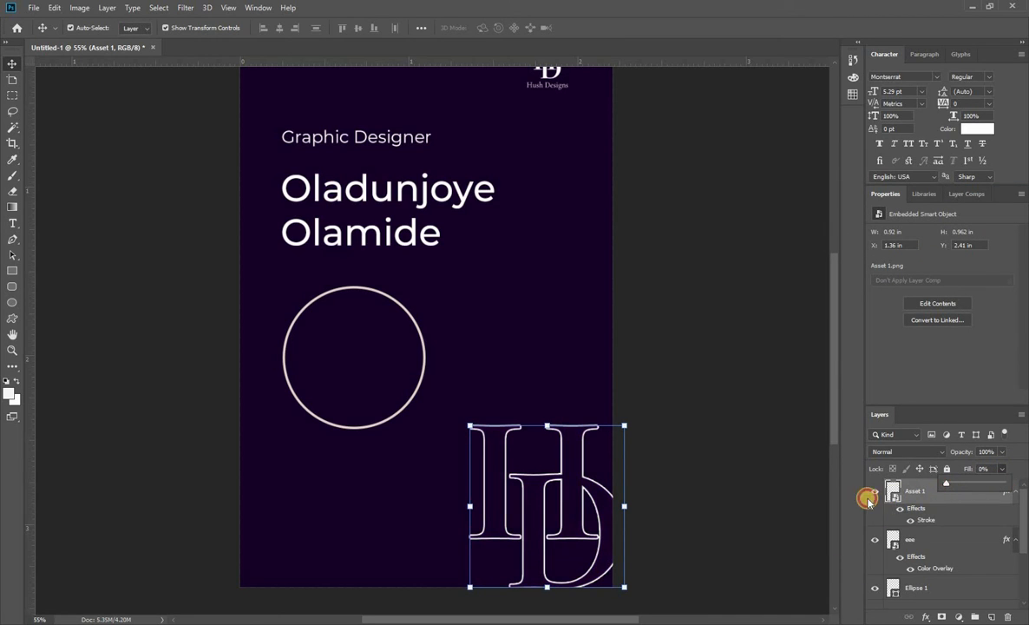
click(682, 492)
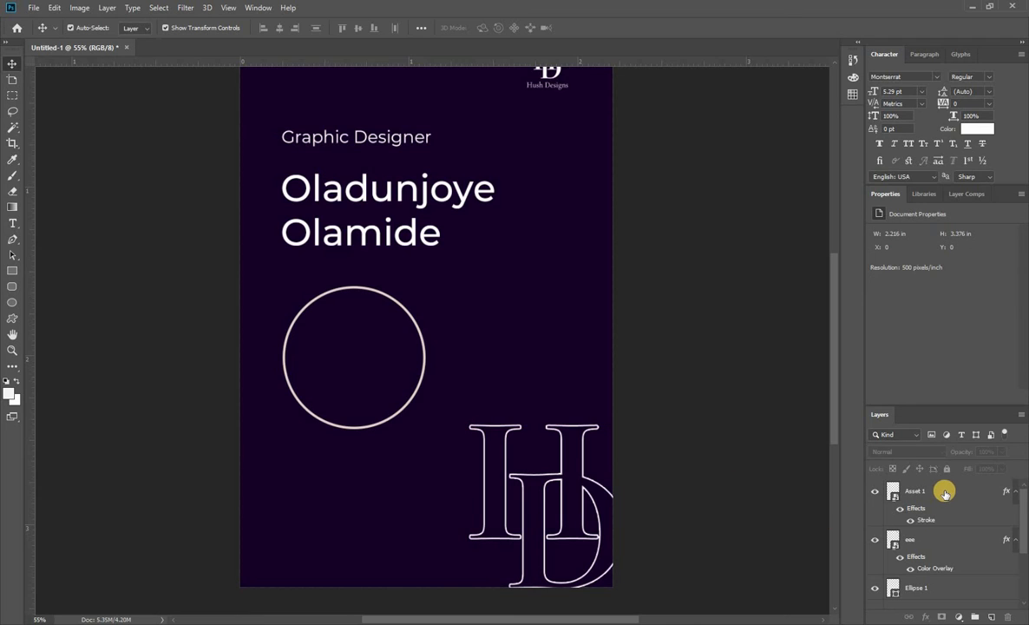
Lower the opacity of the outlined Asset 1 monogram layer to 15%.
click(947, 491)
click(1001, 457)
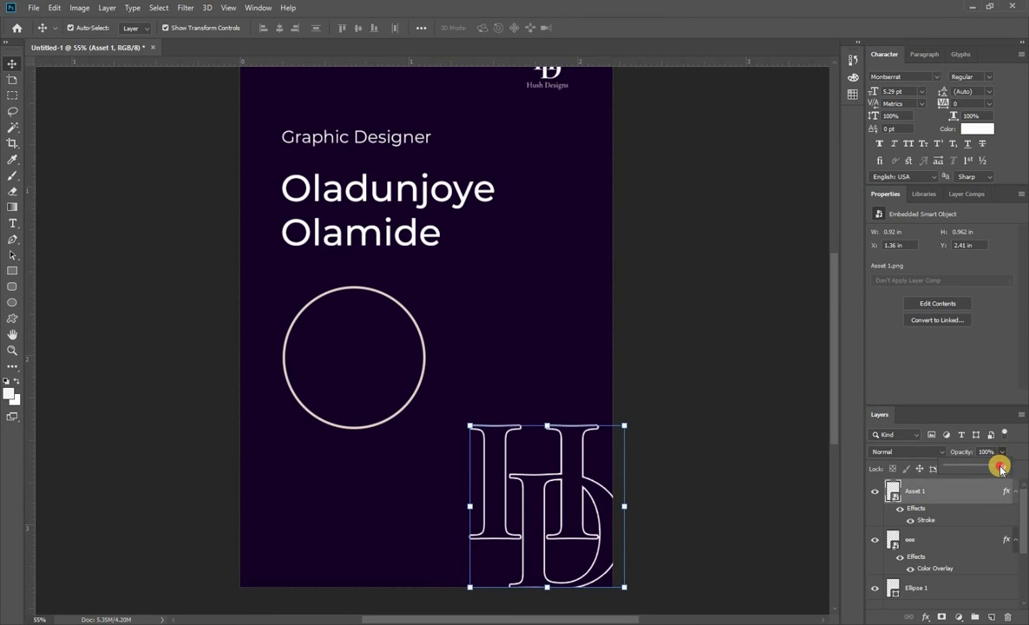
drag(976, 470, 974, 469)
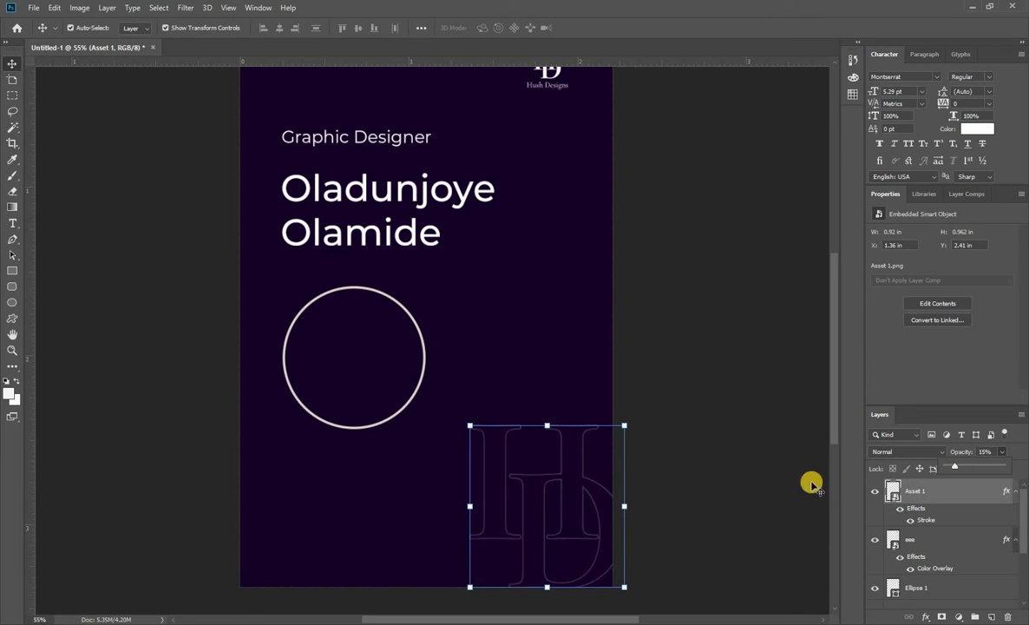
Enlarge the layer list area and duplicate the outlined Asset 1 monogram layer.
click(660, 490)
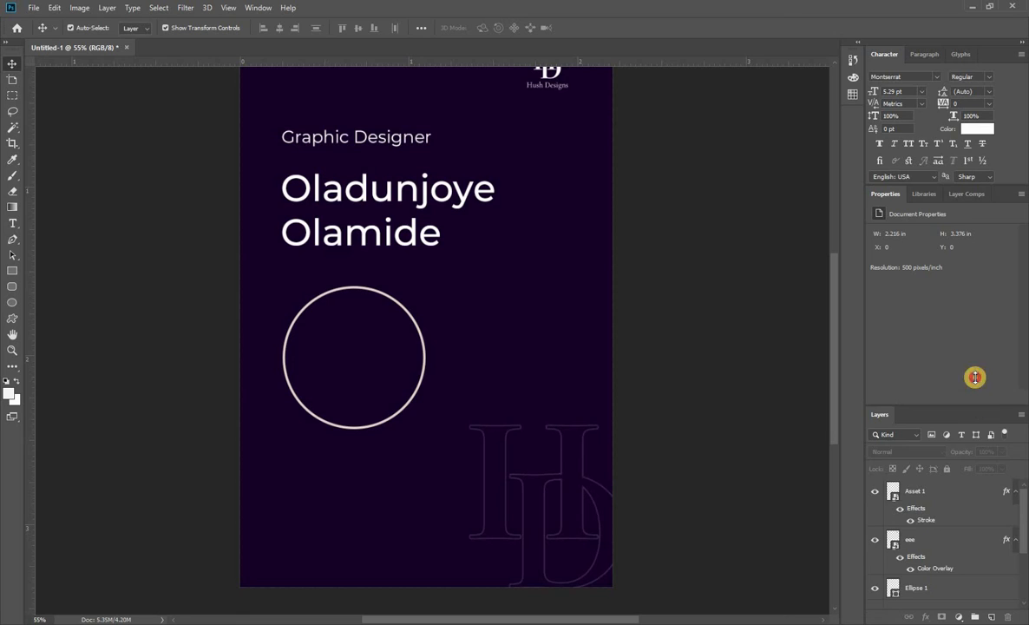
drag(976, 405, 908, 288)
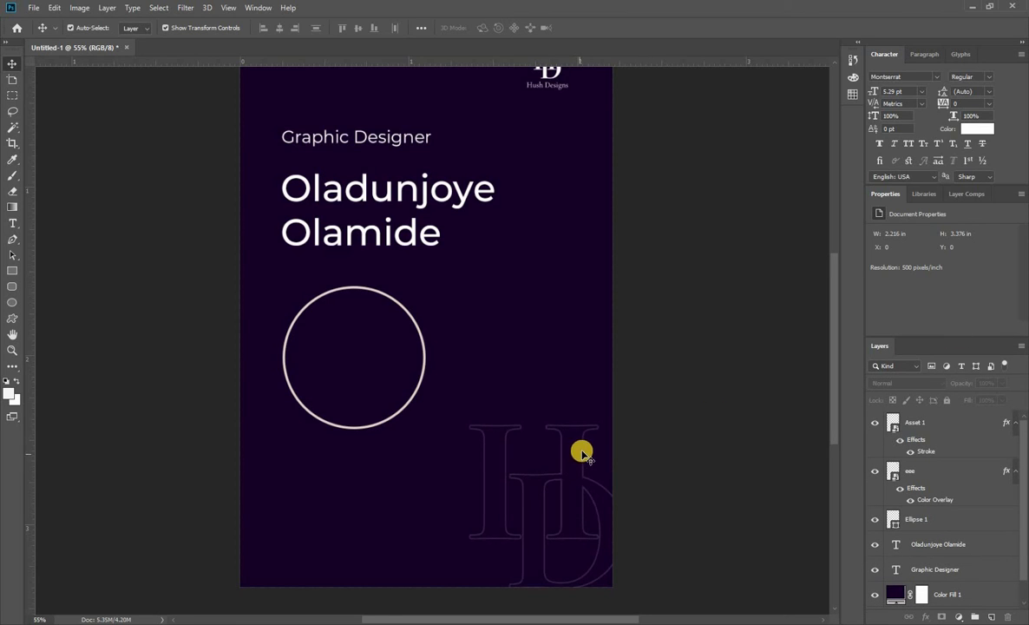
click(917, 423)
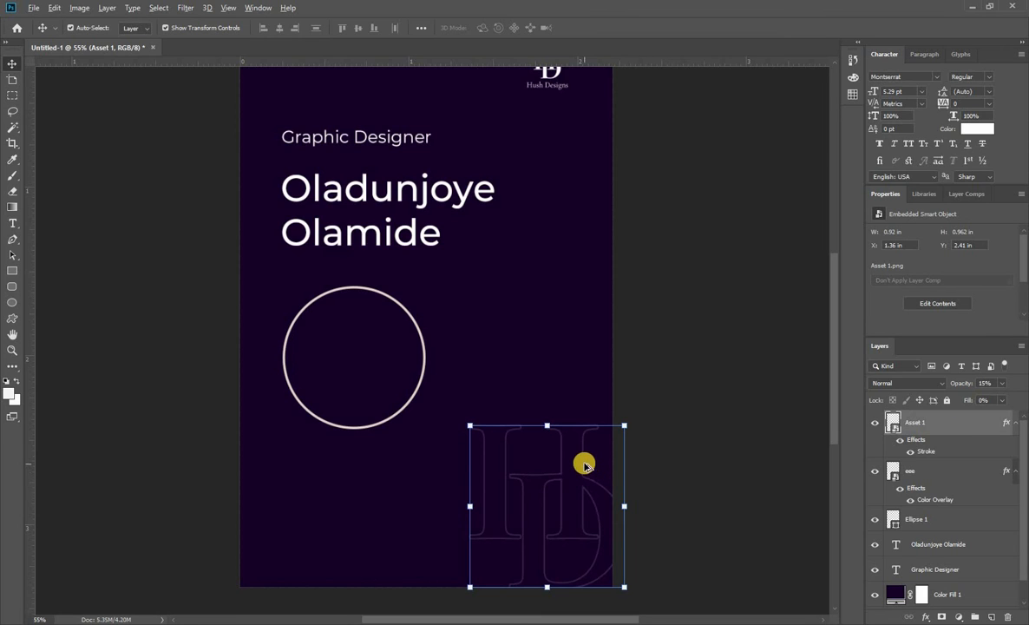
drag(594, 483, 700, 473)
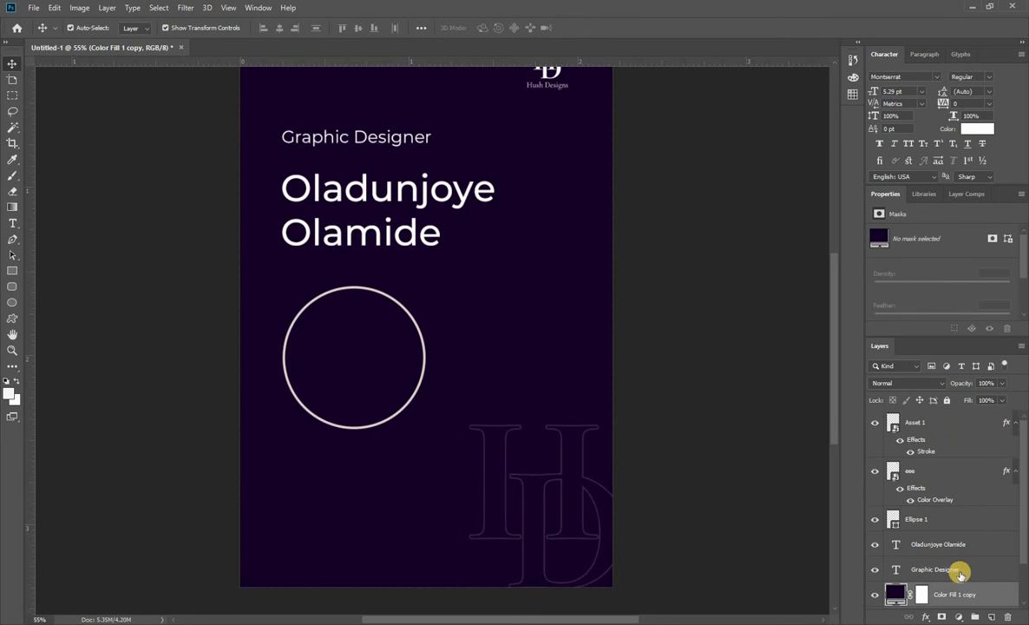
click(959, 422)
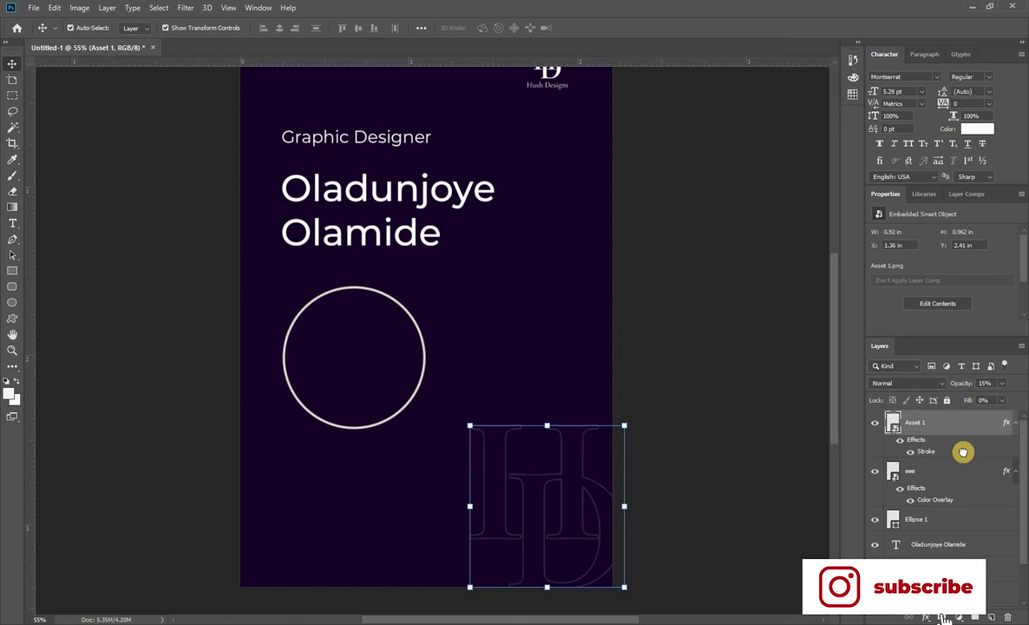
drag(962, 452, 992, 617)
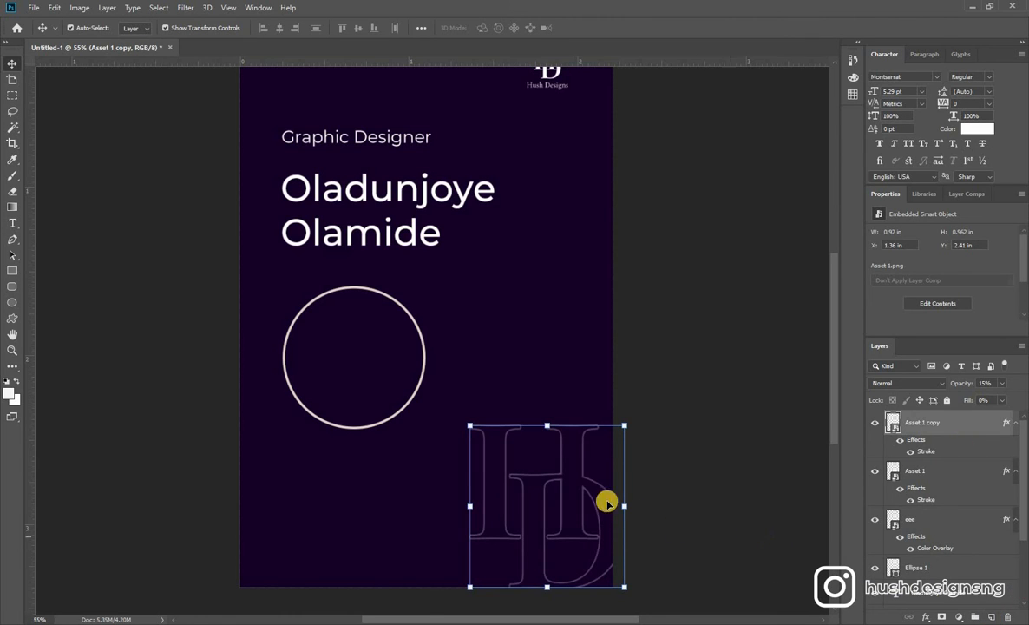
Turn off Auto-Select and offset the Asset 1 copy slightly below and to the right of the original monogram.
click(108, 29)
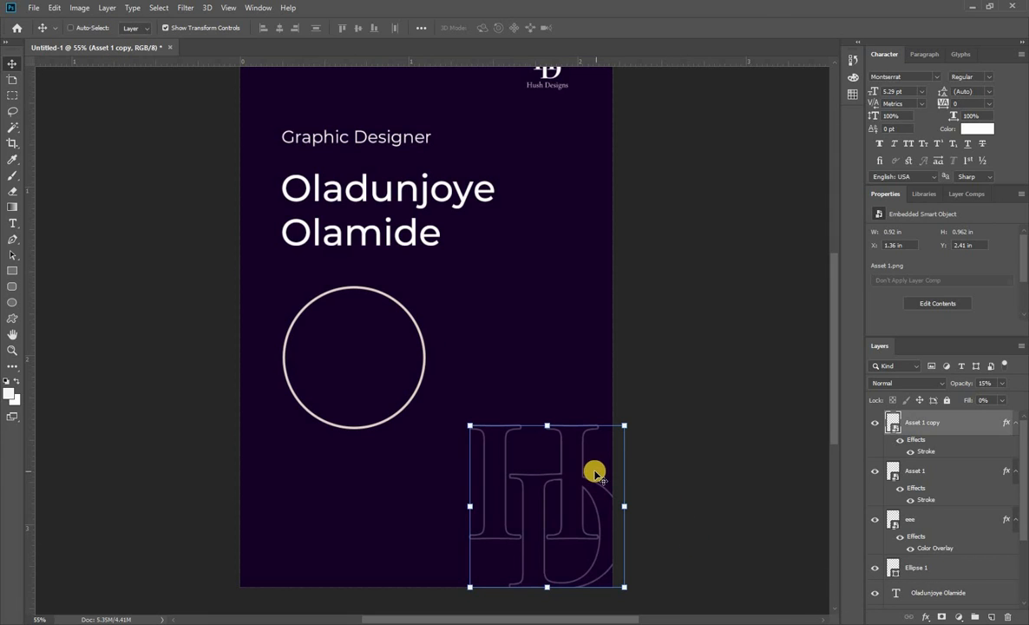
drag(583, 457, 606, 436)
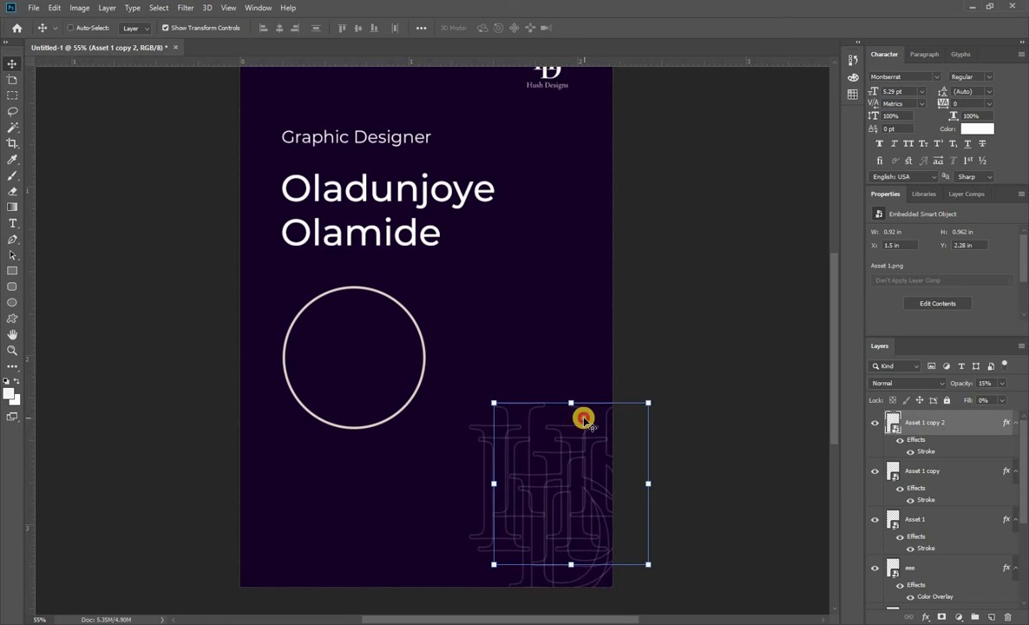
drag(583, 420, 299, 480)
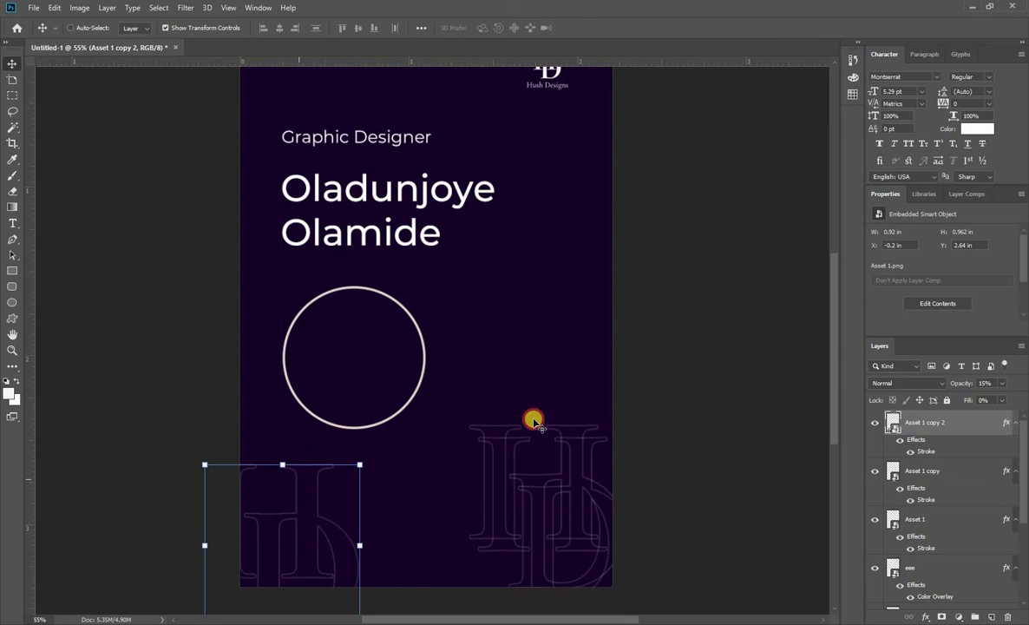
click(744, 422)
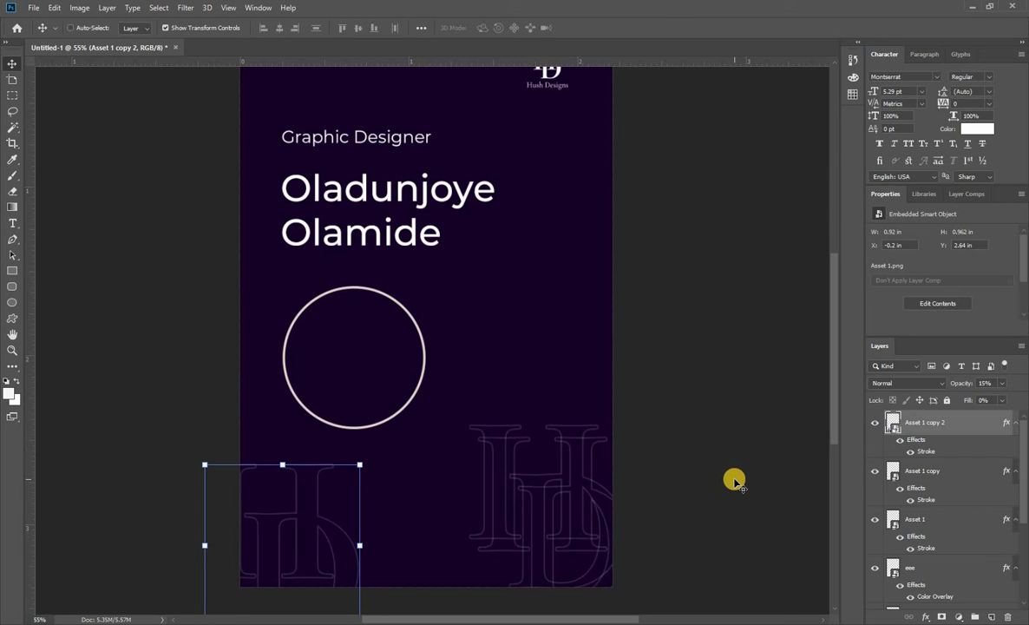
key(Delete)
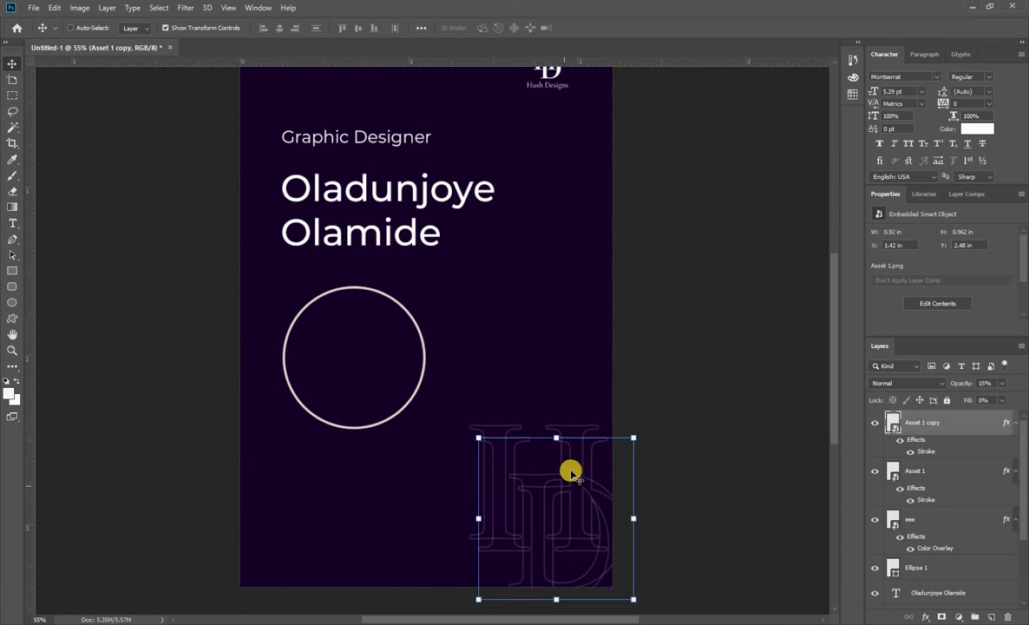
Shift the Asset 1 copy slightly farther right so it overlaps the original monogram and runs off the card's right edge.
mouse_move(572, 469)
mouse_down()
mouse_move(567, 489)
mouse_move(585, 472)
mouse_move(575, 457)
mouse_move(587, 465)
mouse_up()
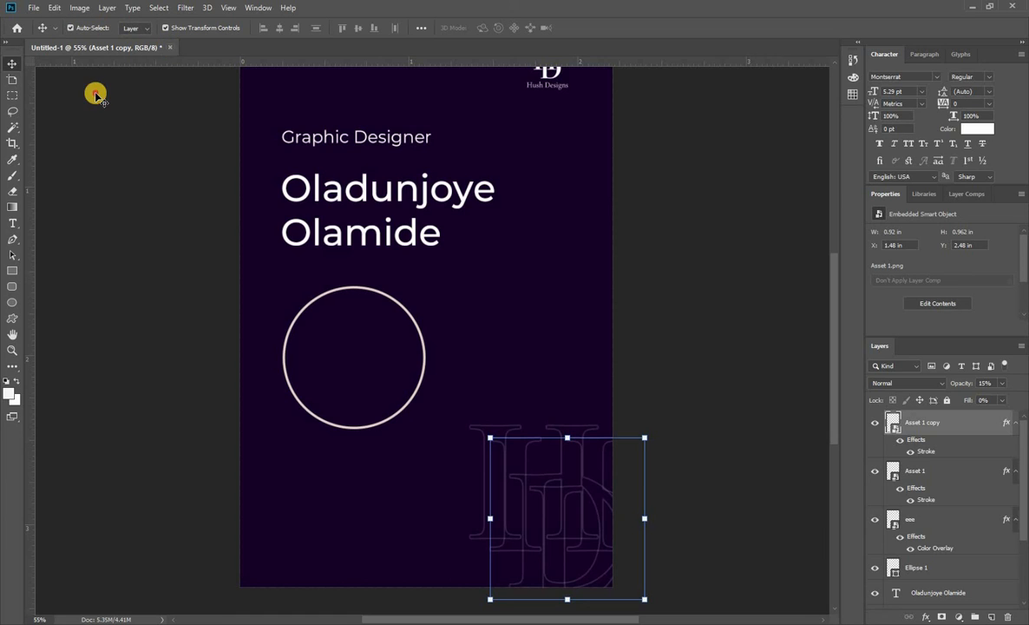
click(108, 132)
scroll(623, 496, up, 1)
scroll(628, 497, down, 3)
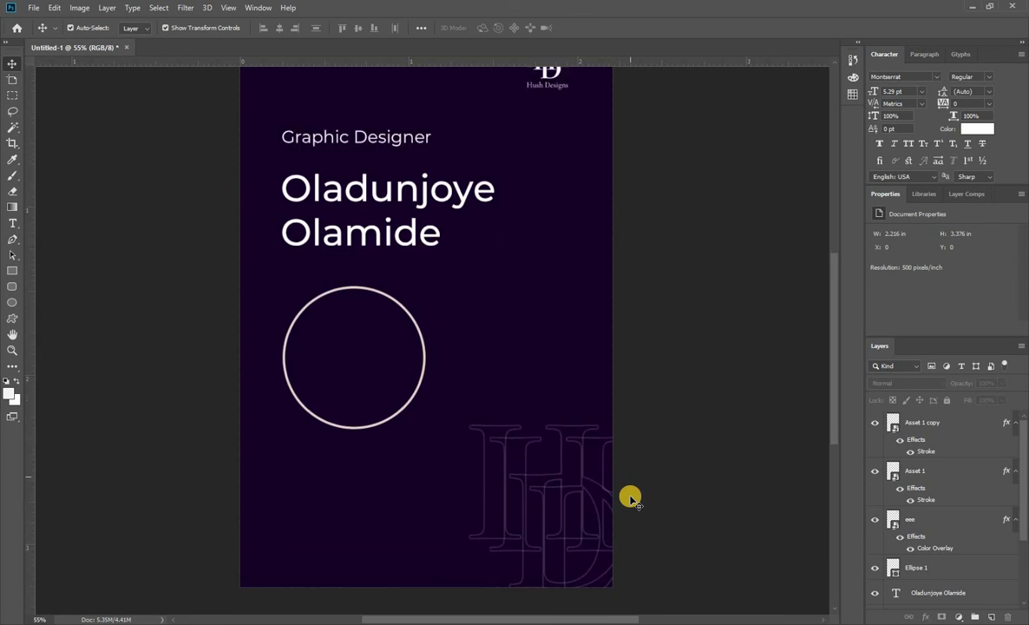
Move the Hush Designs logo to the card's lower left, aligned with the text, and enlarge it to about 0.33 in wide.
scroll(630, 497, up, 1)
scroll(631, 497, up, 2)
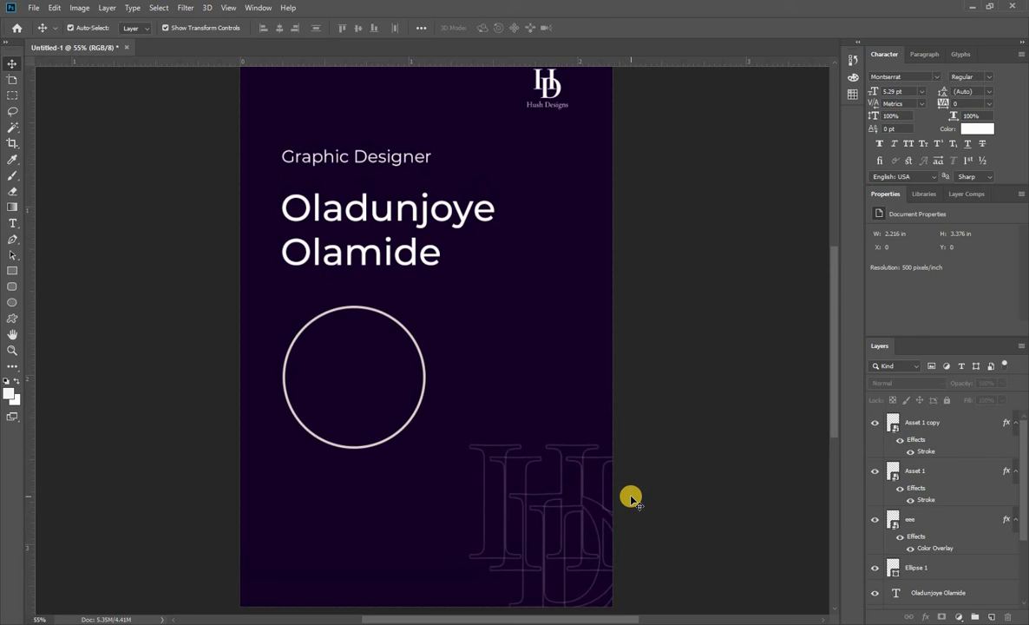
scroll(595, 392, down, 2)
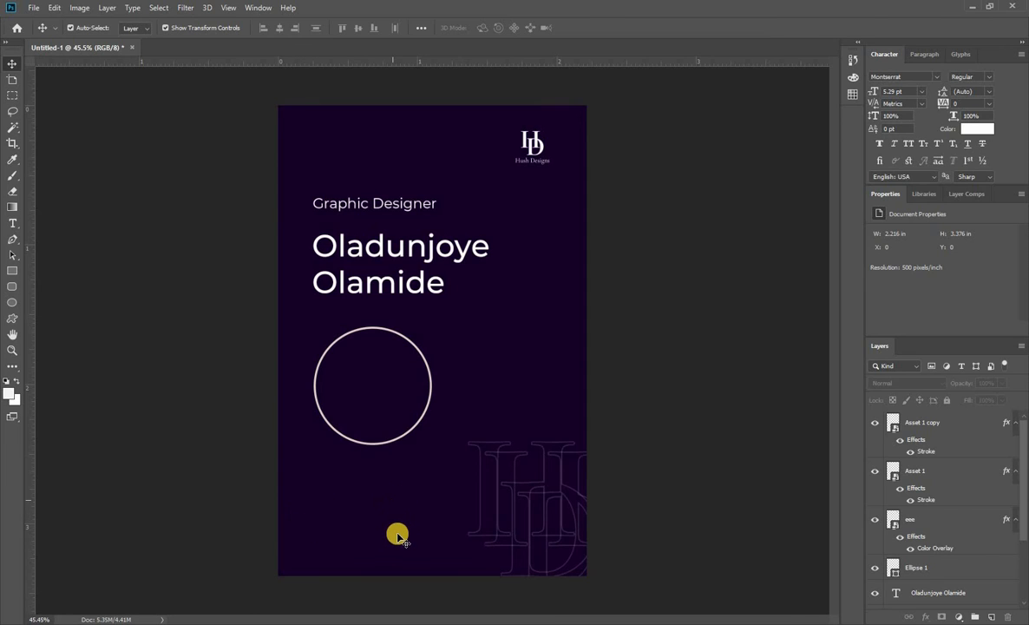
click(533, 143)
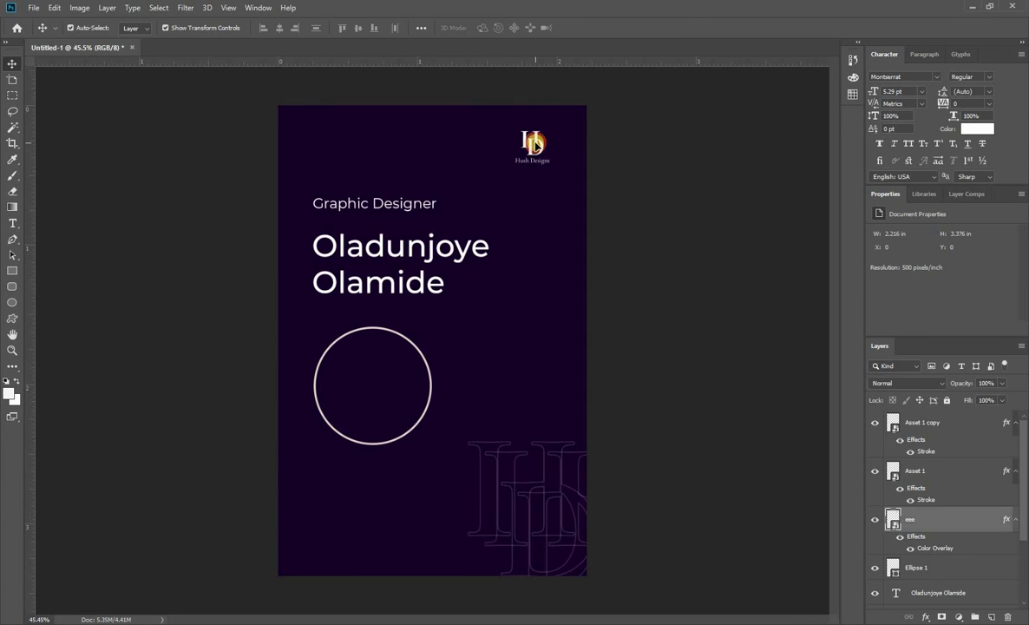
drag(534, 143, 360, 496)
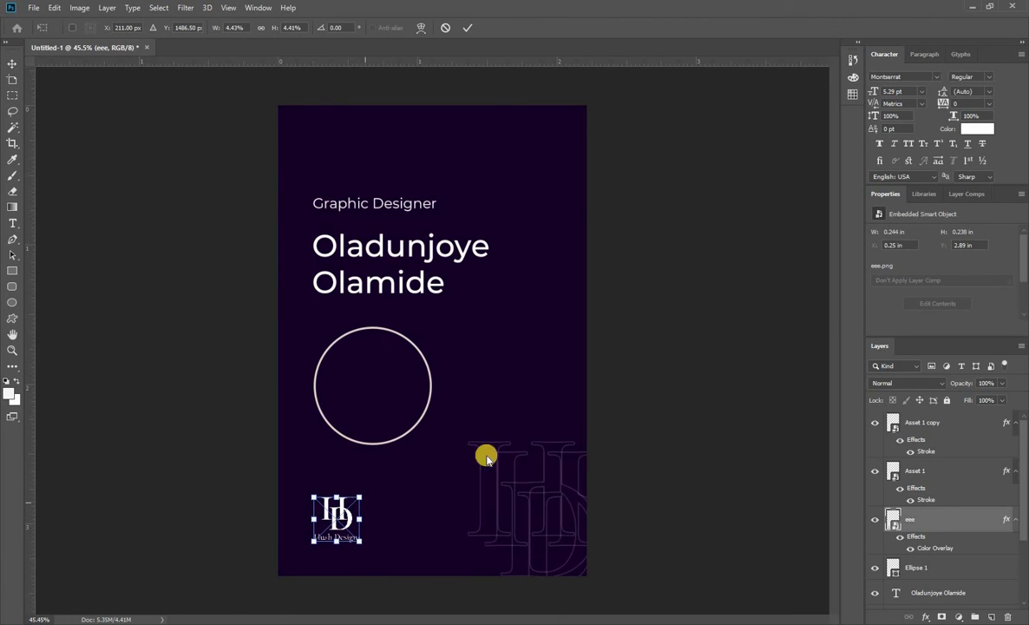
key(Return)
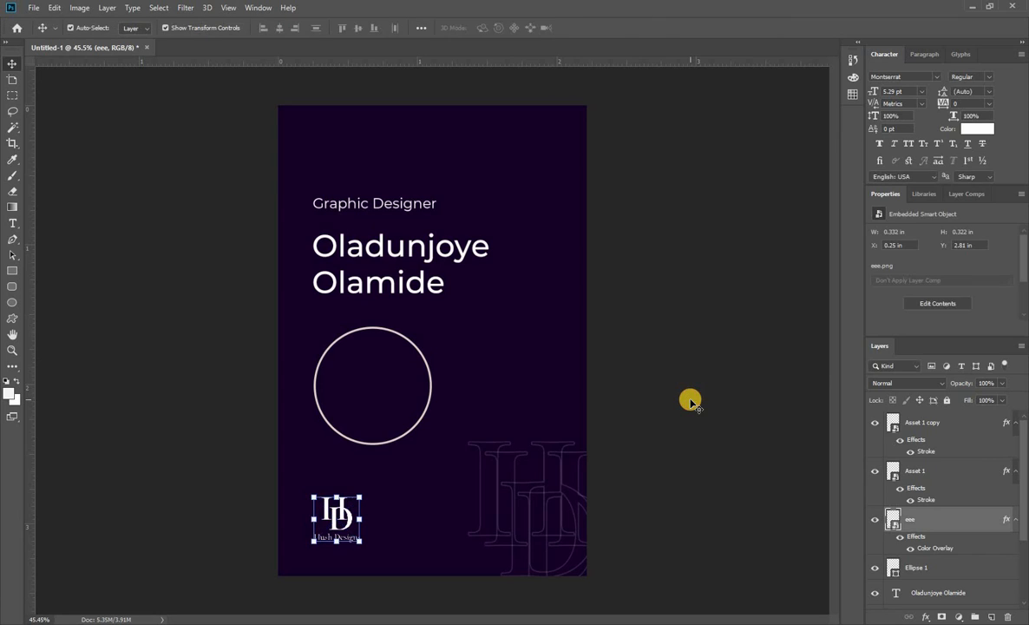
click(690, 401)
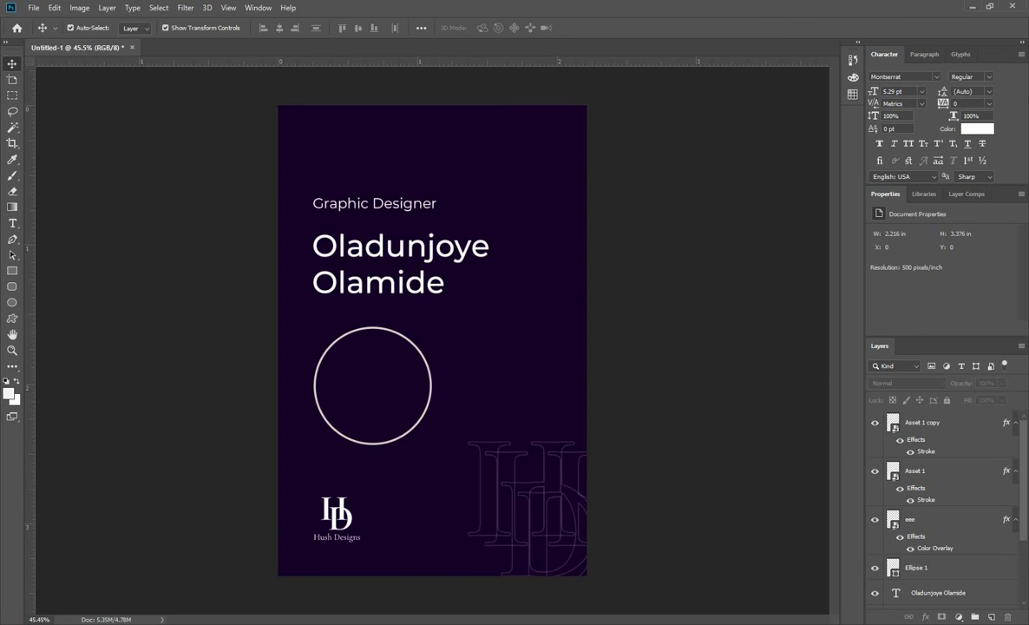
Place the portrait image XzA2ODMyMTguanBn from the hush folder as an embedded object on the card.
click(13, 128)
click(13, 64)
click(33, 8)
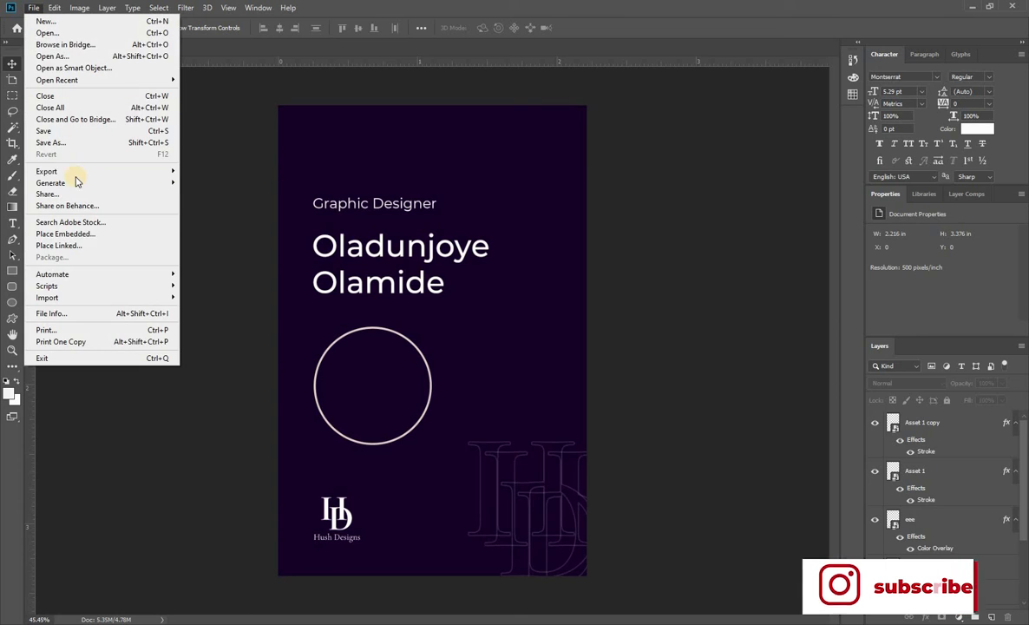
mouse_move(77, 177)
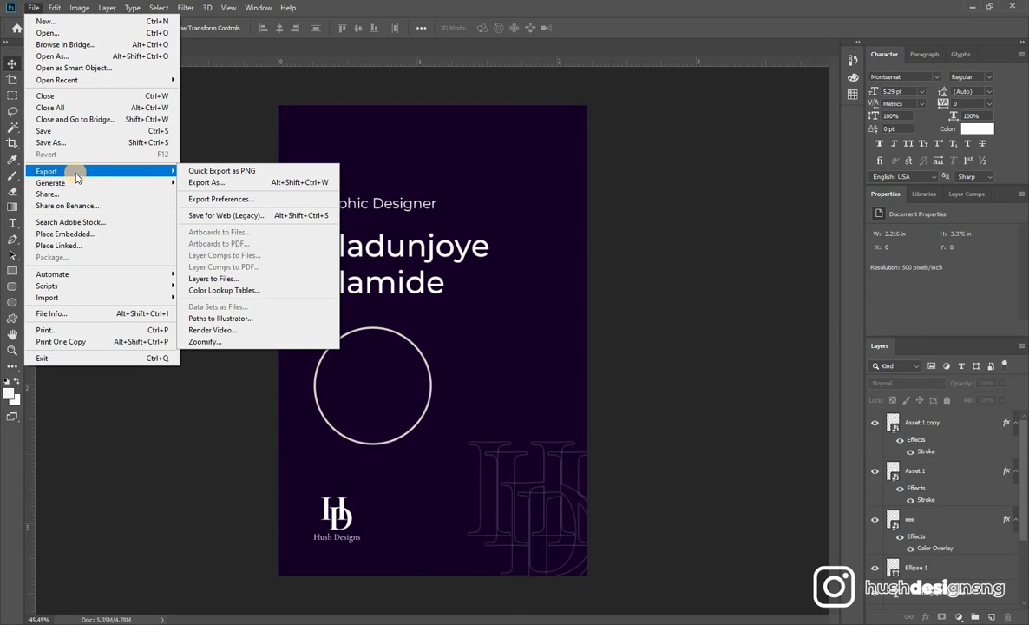
click(82, 233)
click(279, 314)
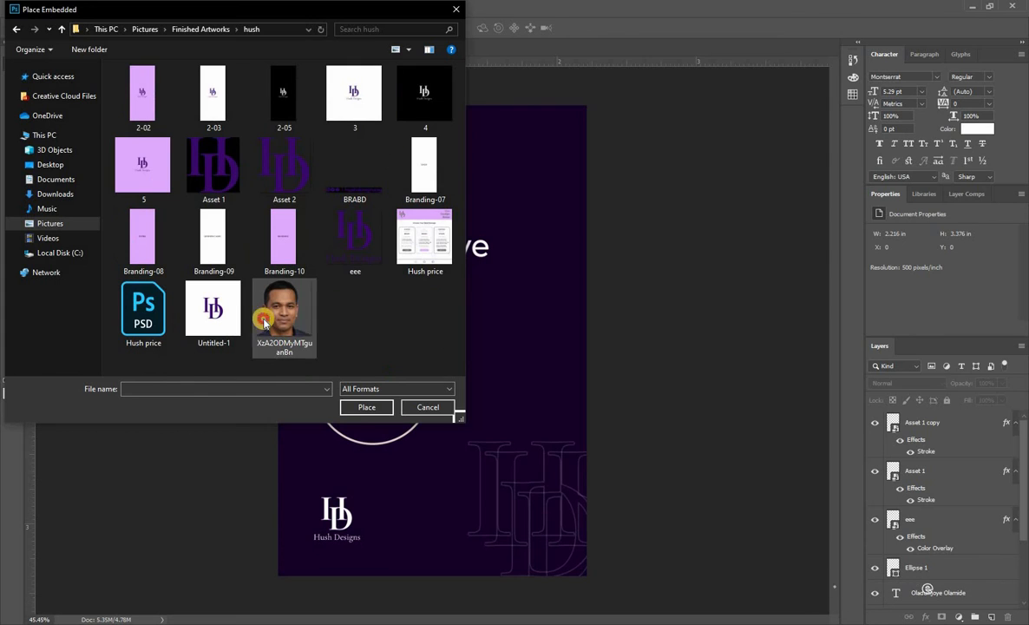
click(364, 407)
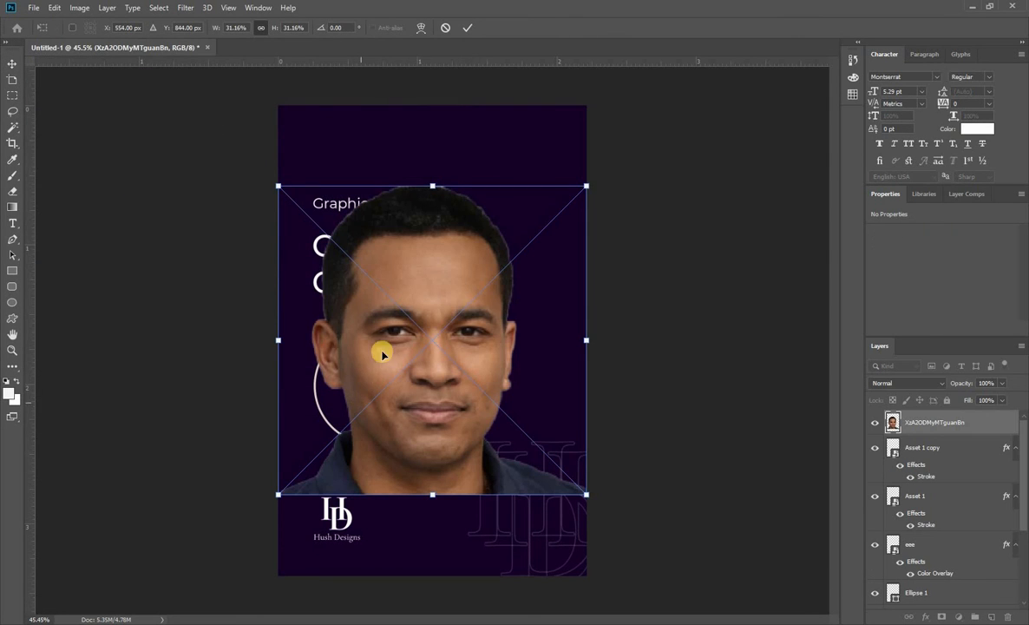
Scale the portrait down to about 9.67% and position it inside the outlined circle.
drag(429, 181, 386, 369)
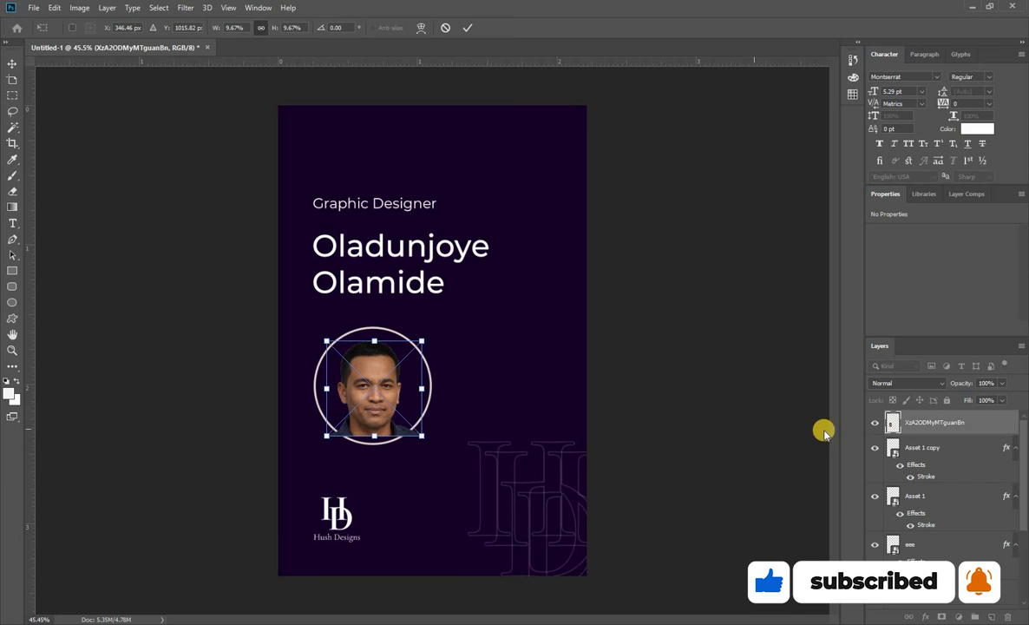
key(Return)
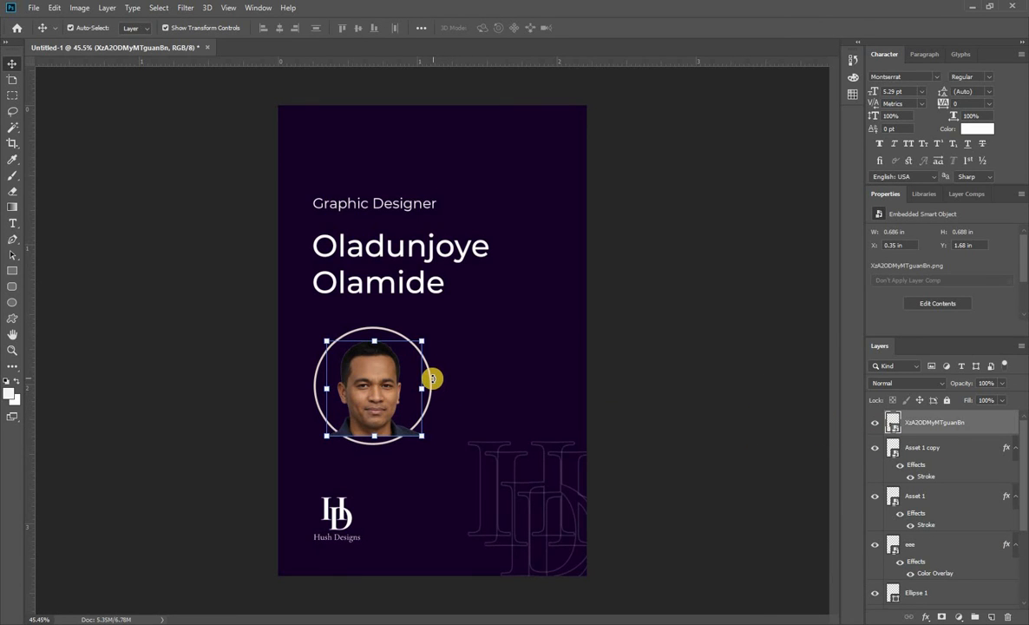
click(729, 386)
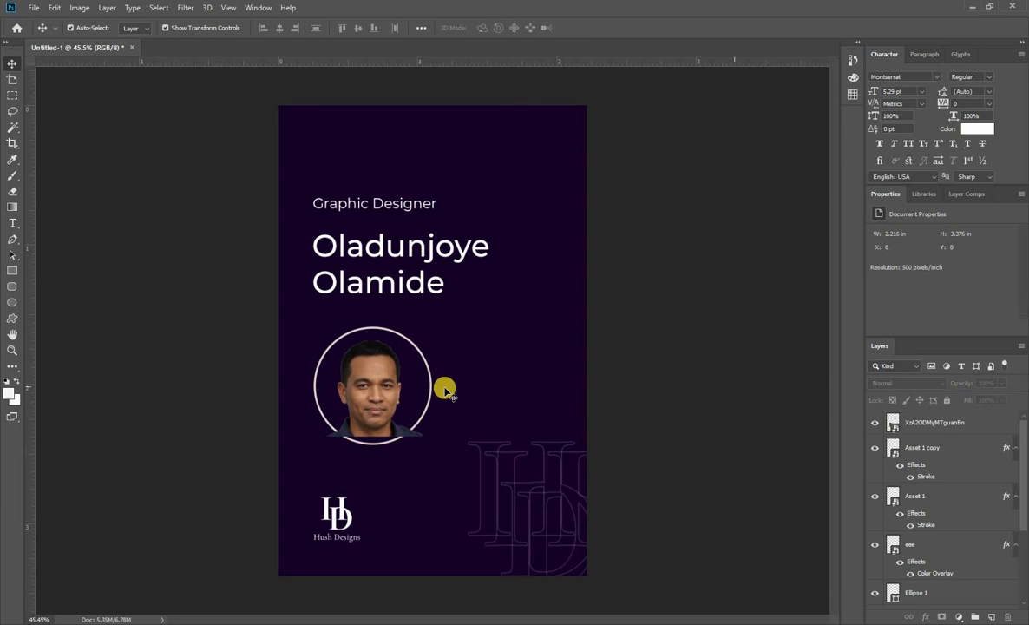
Group the Asset 1 and Asset 1 copy monogram layers, and rename the eee layer as logo.
click(431, 392)
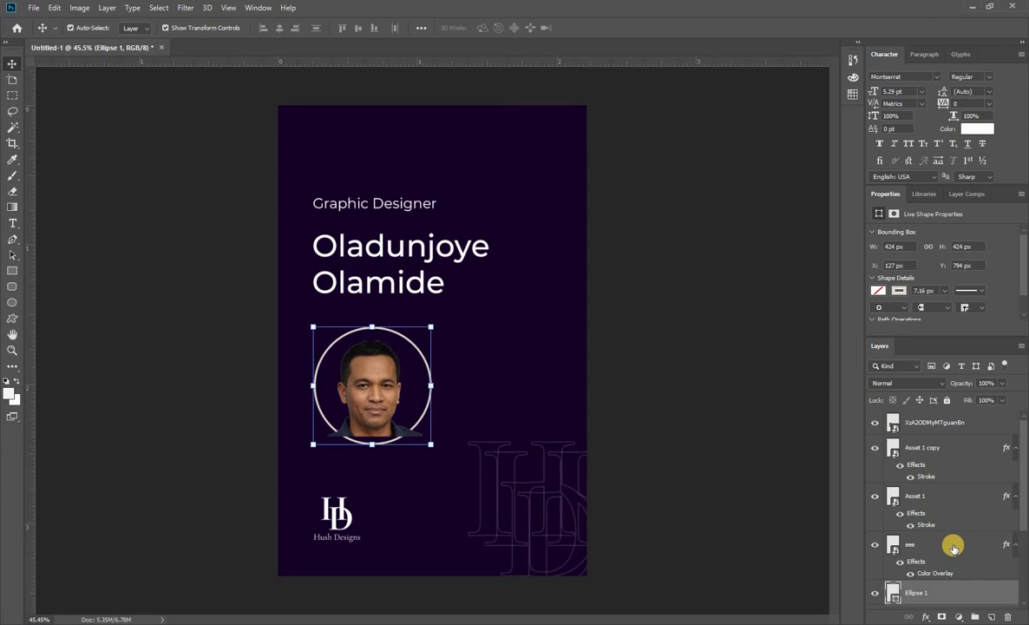
click(925, 448)
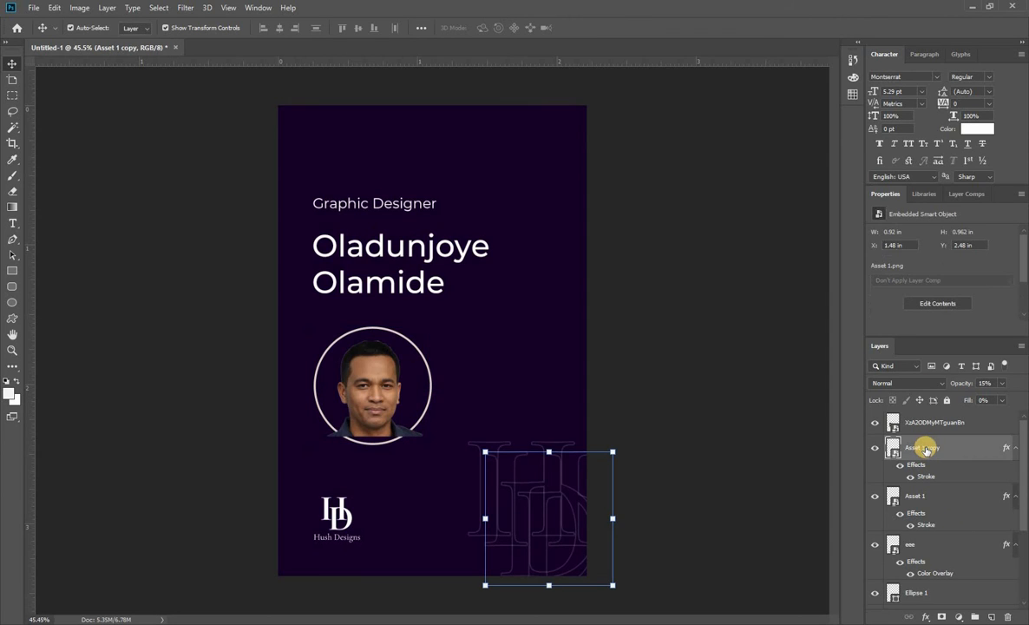
click(933, 495)
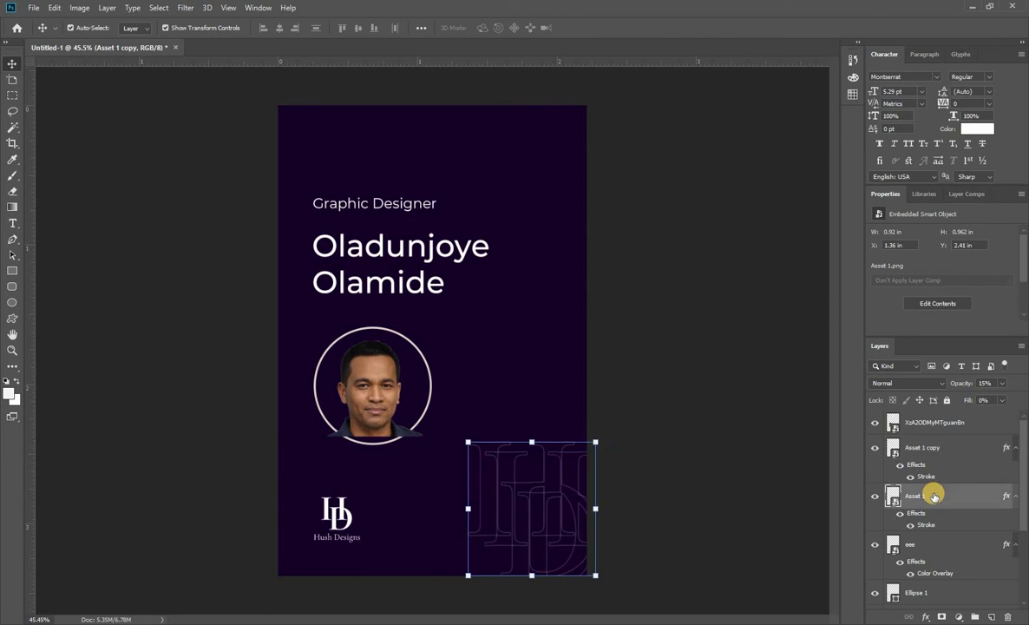
shift+click(933, 446)
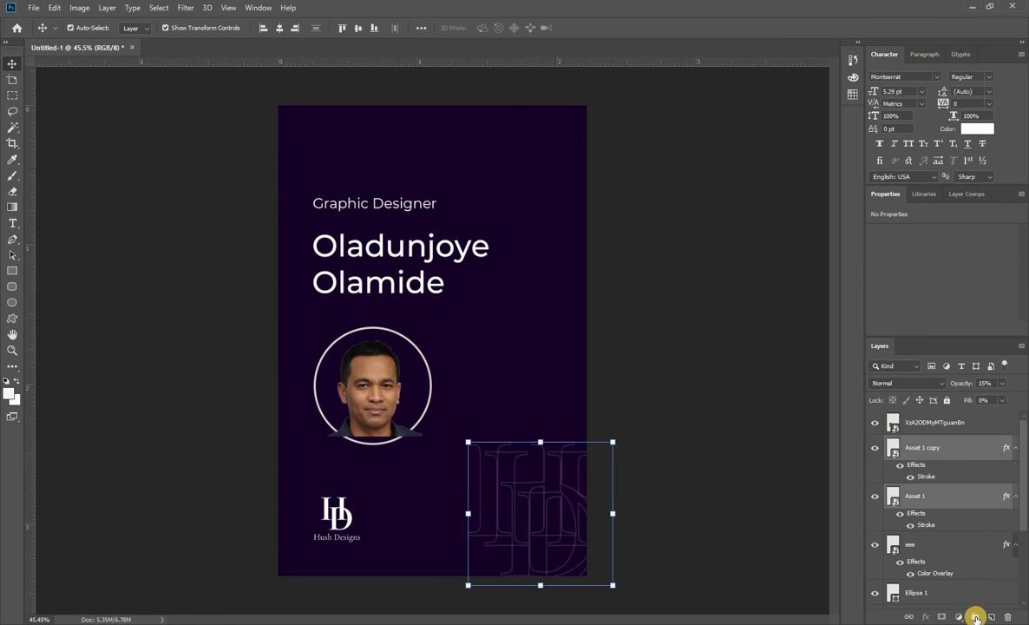
click(975, 616)
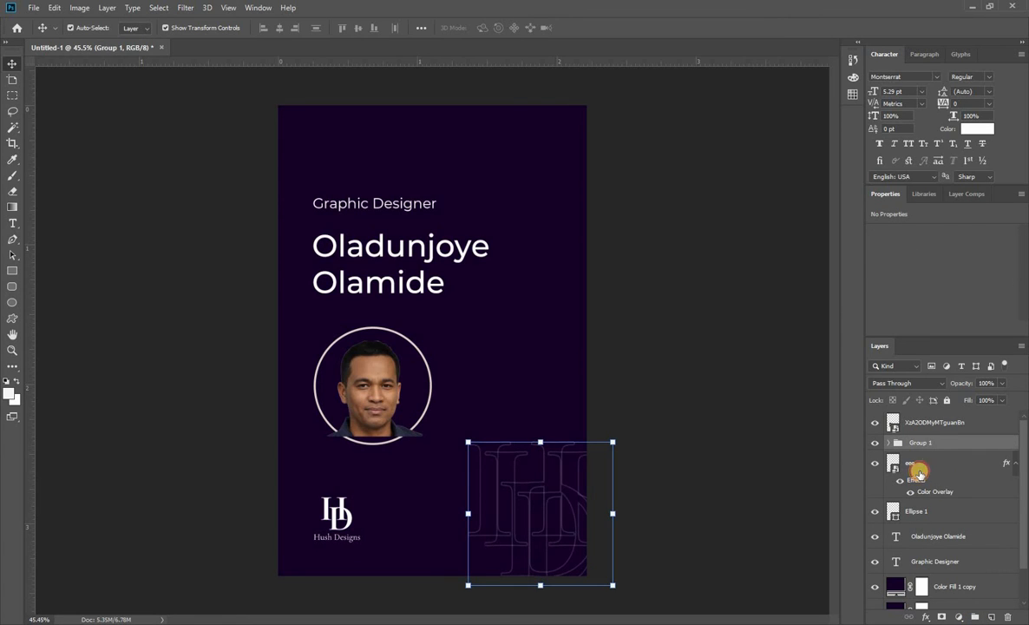
click(919, 471)
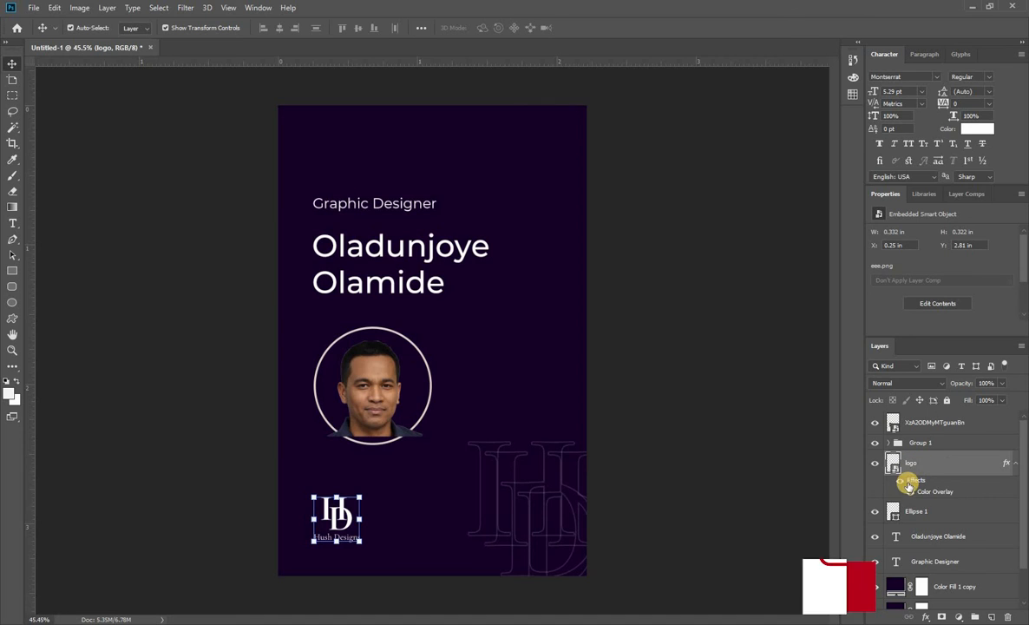
Place Ellipse 1, filled light beige, directly beneath the portrait layer and clip the portrait to it with a clipping mask.
drag(919, 503, 919, 434)
right_click(919, 421)
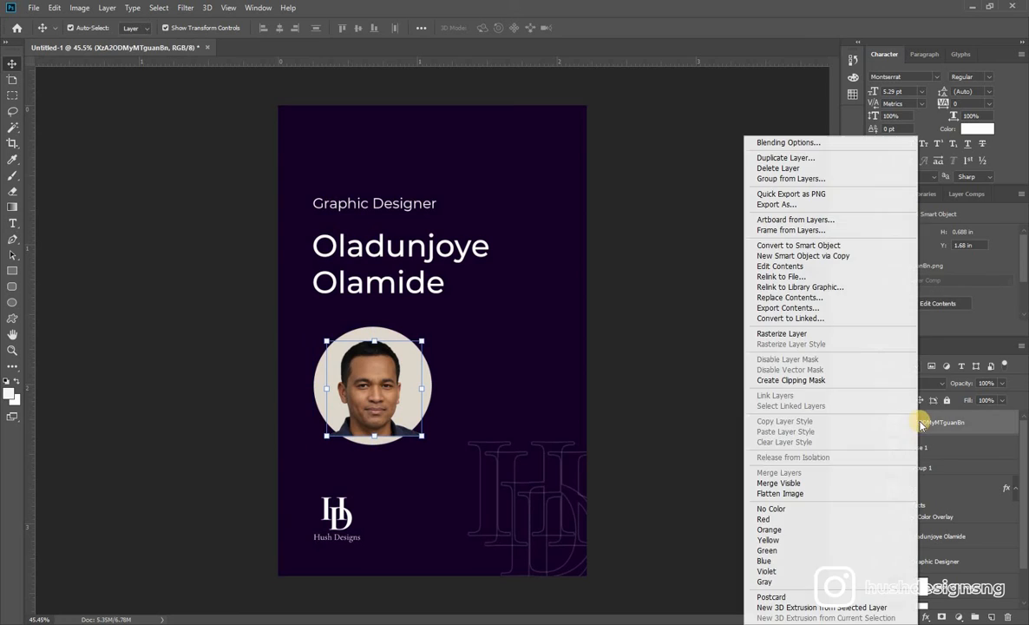
click(827, 380)
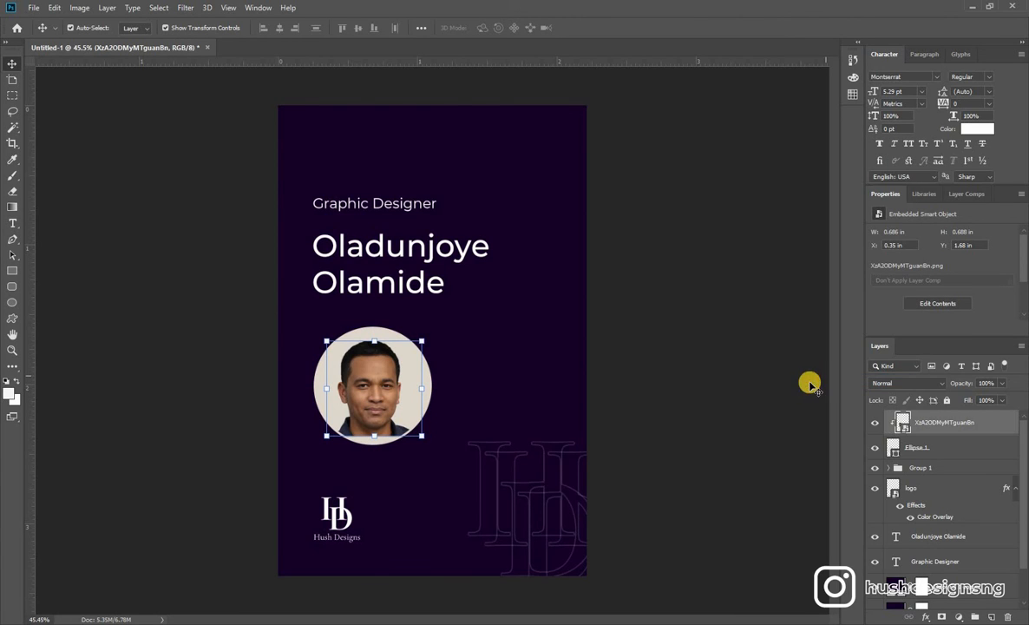
click(757, 387)
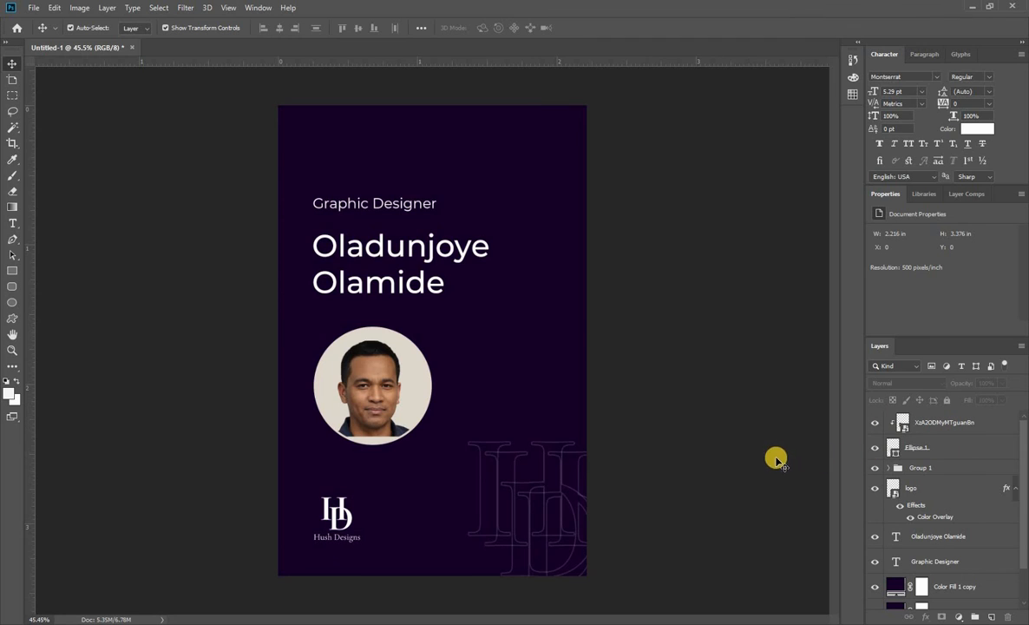
Enlarge the portrait photo to about 10.90% and nudge it into place so it fills the circle's lower edge.
click(927, 425)
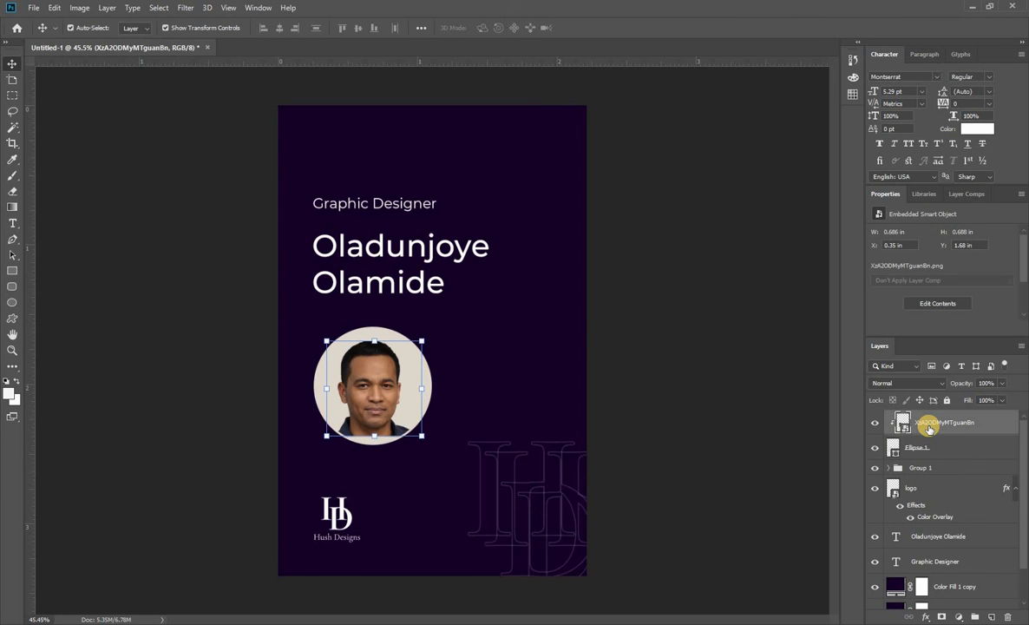
drag(373, 340, 375, 335)
key(Down)
key(Down)
key(Down)
key(Down)
key(Down)
key(Down)
key(Down)
key(Down)
key(Down)
key(Down)
key(Down)
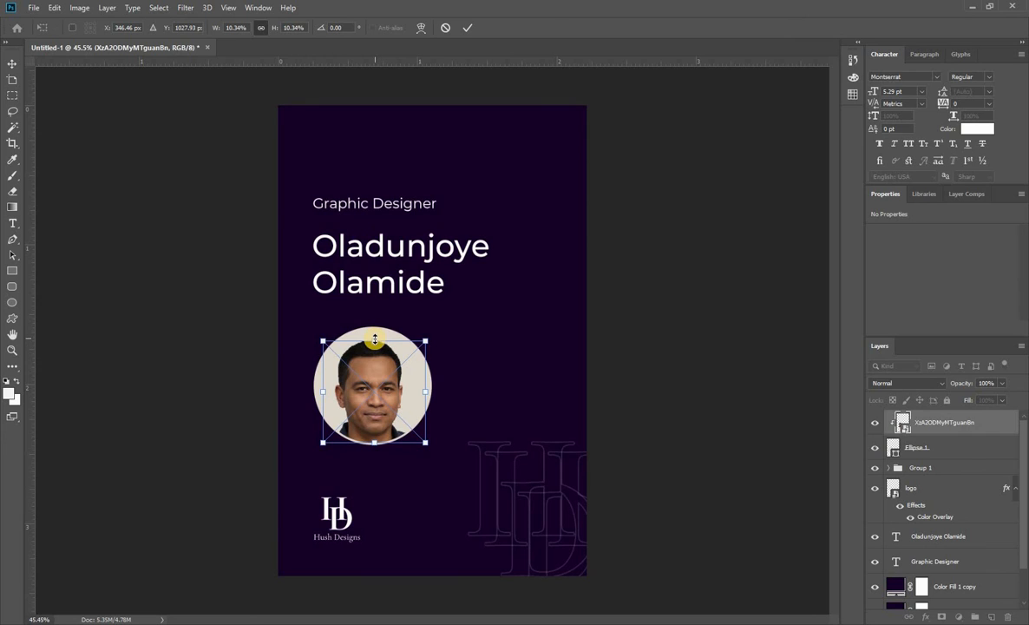
drag(374, 343, 376, 336)
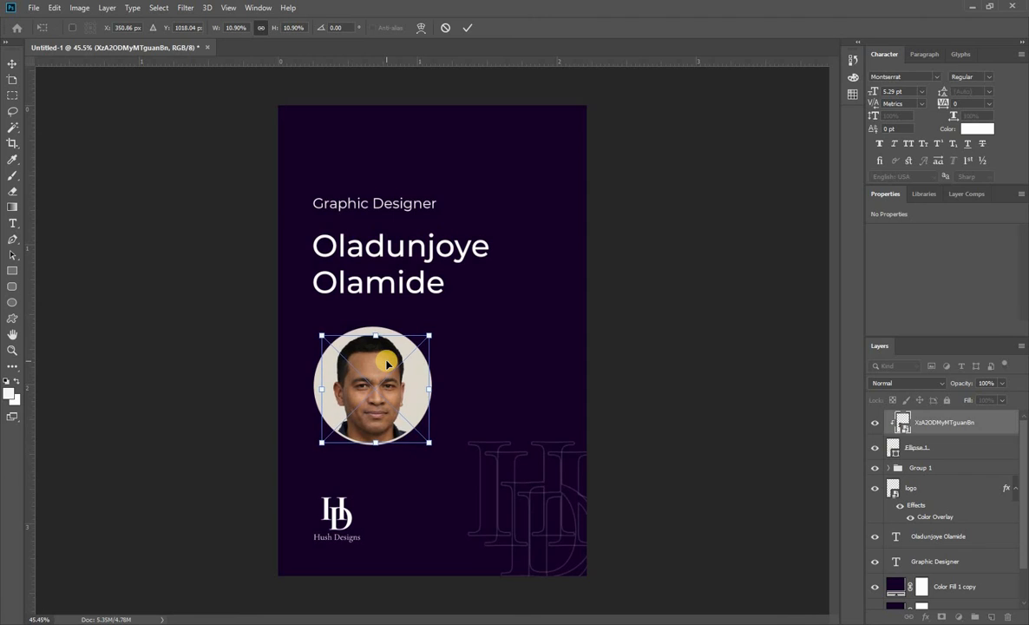
key(Right)
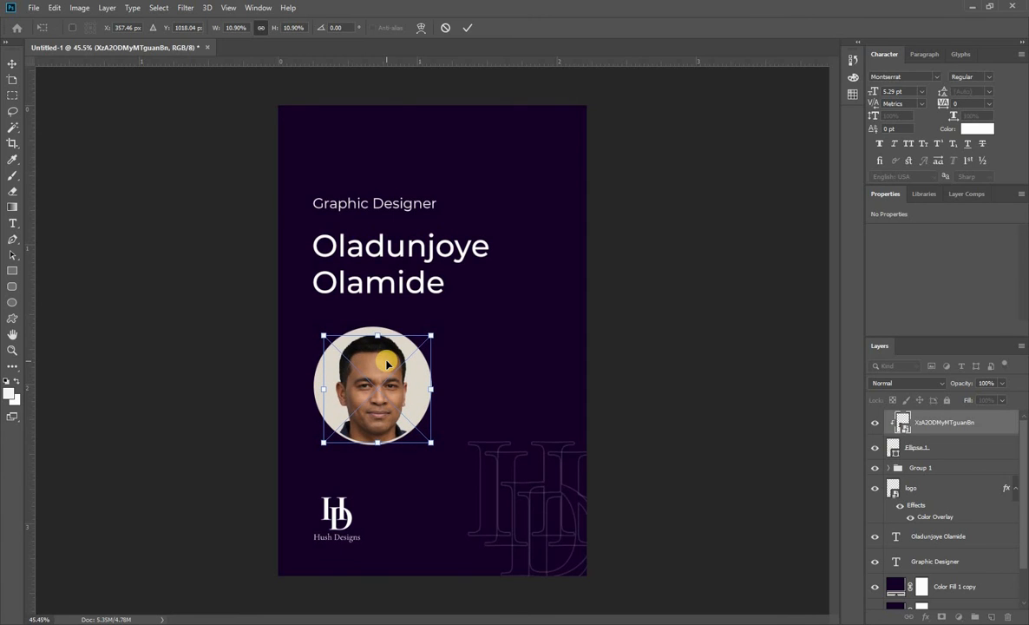
key(Return)
click(686, 350)
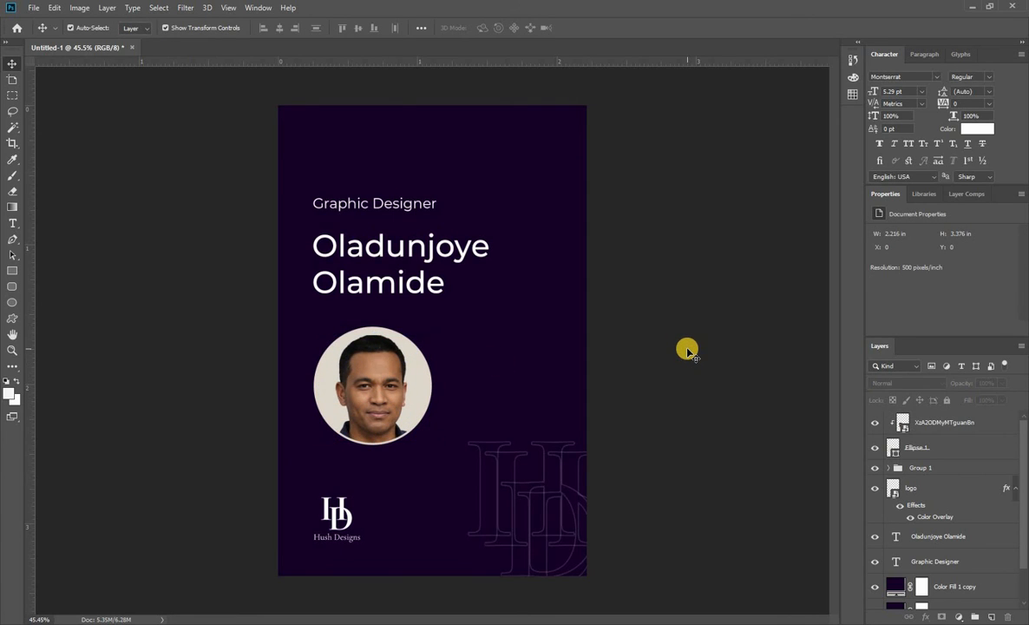
Try a reduced fill opacity on Ellipse 1 behind the portrait and return it to 100%.
click(417, 387)
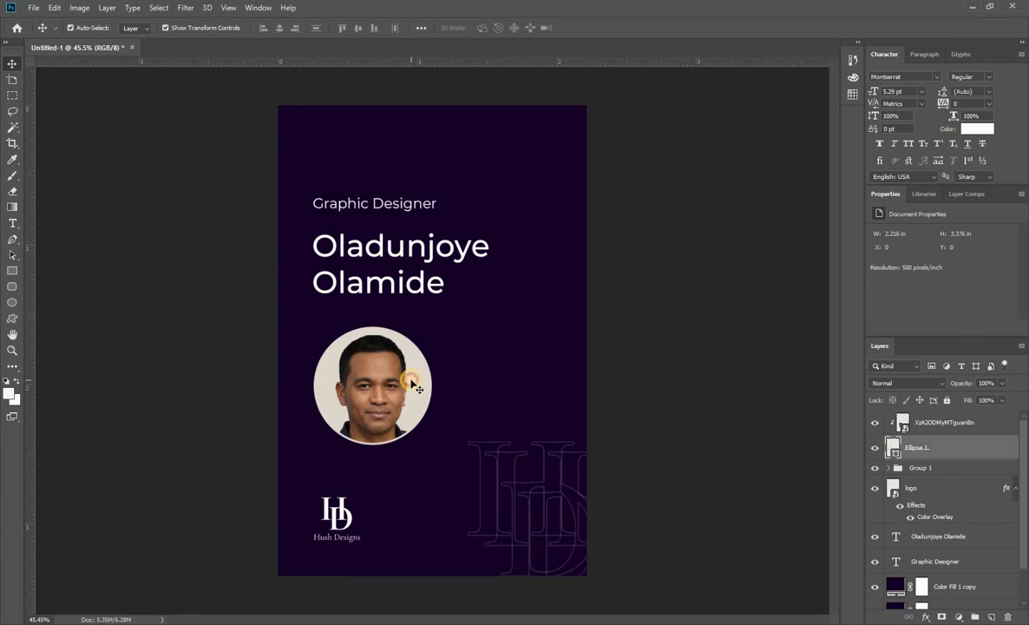
click(790, 371)
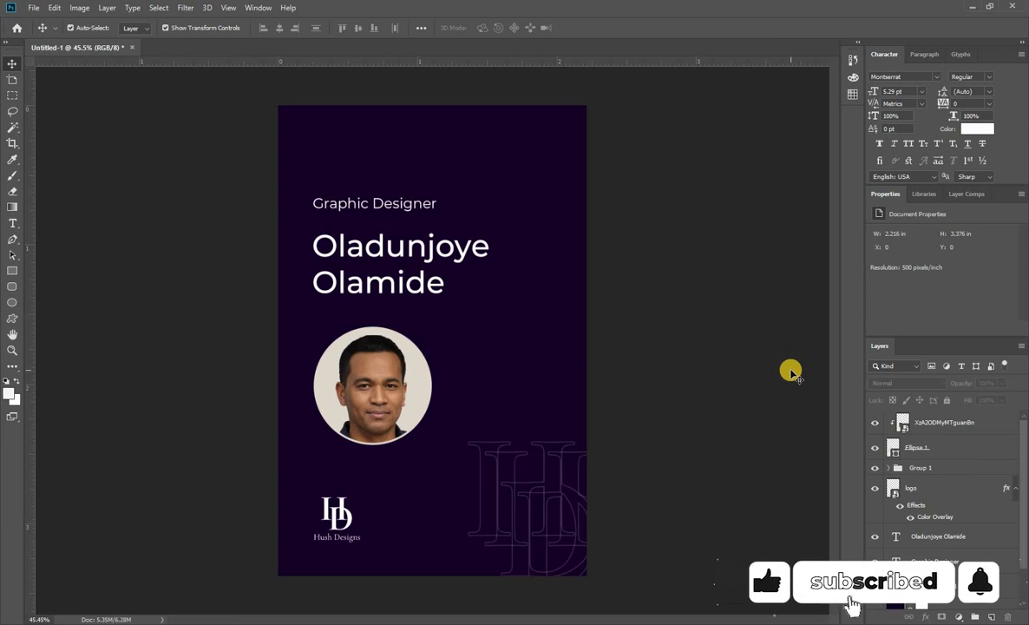
click(938, 445)
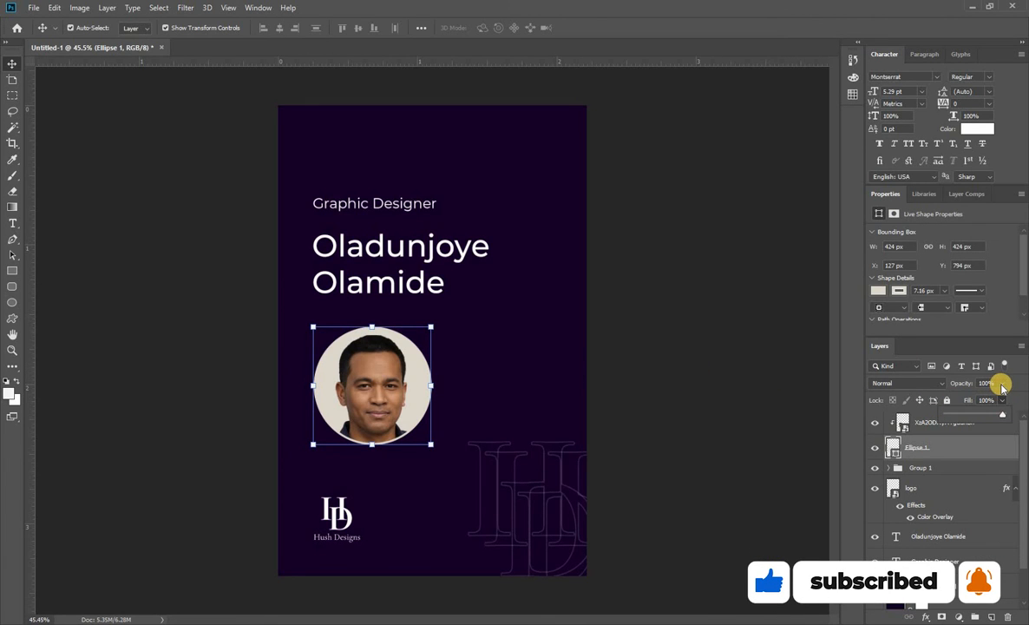
drag(1002, 414, 876, 417)
drag(946, 417, 1024, 427)
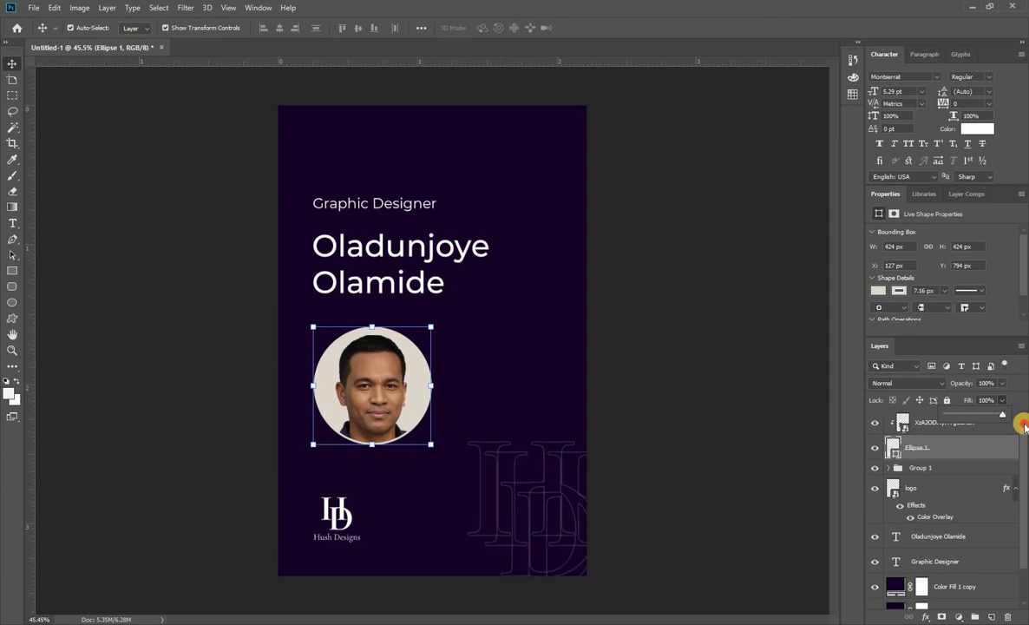
click(775, 443)
Recolor the Graphic Designer text to light purple E0AAFF.
click(423, 205)
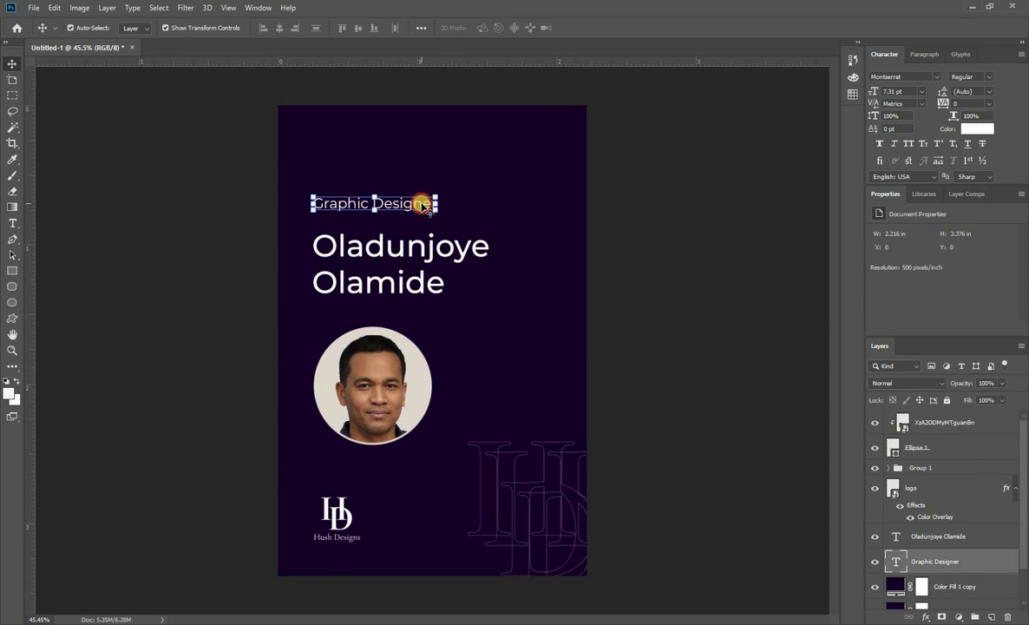
click(973, 128)
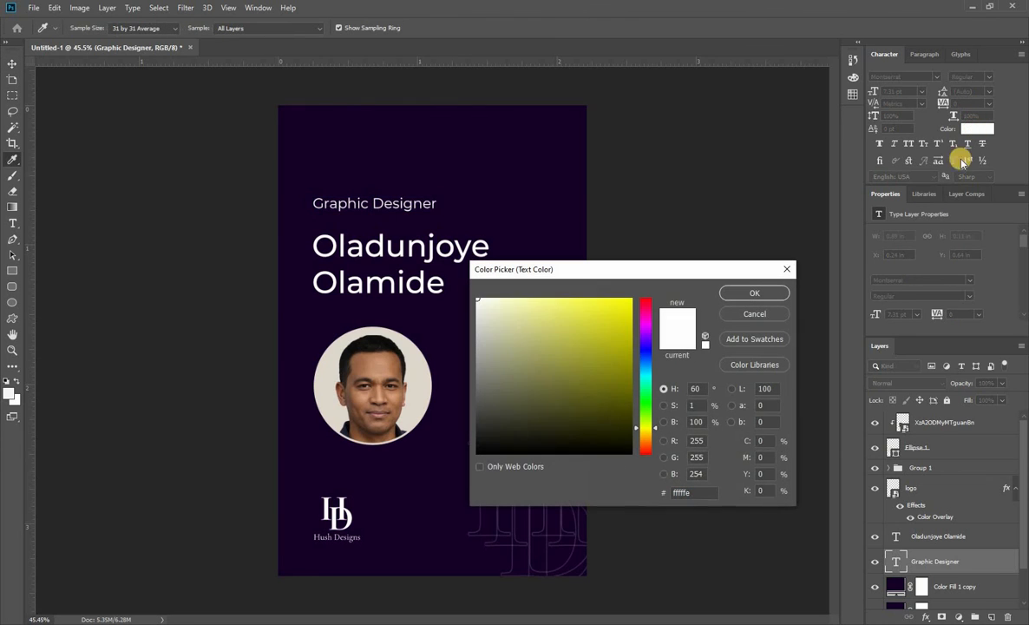
double_click(696, 493)
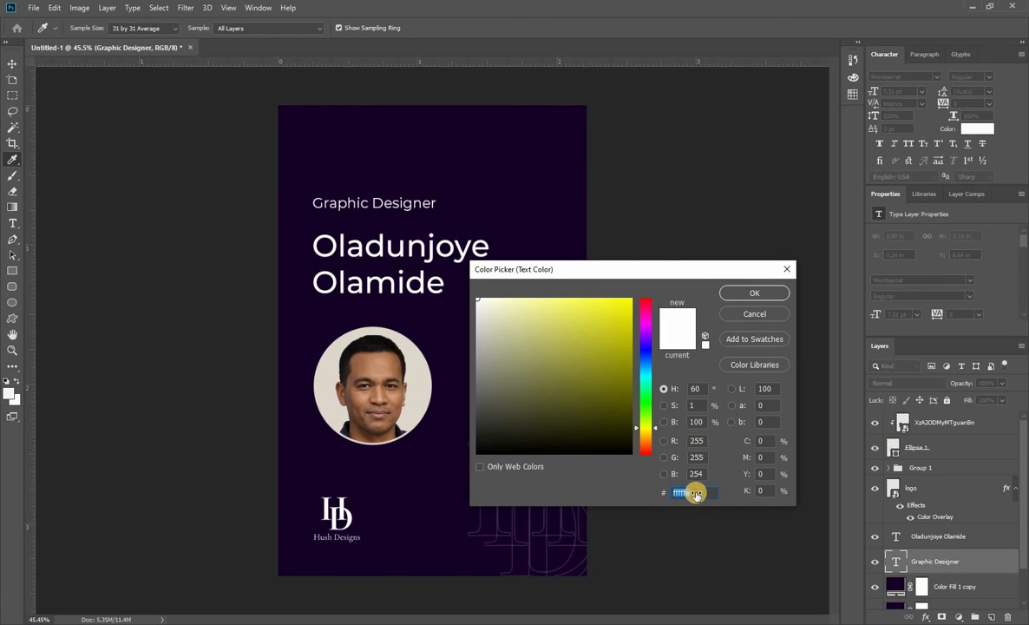
text(E0AAFF)
click(754, 293)
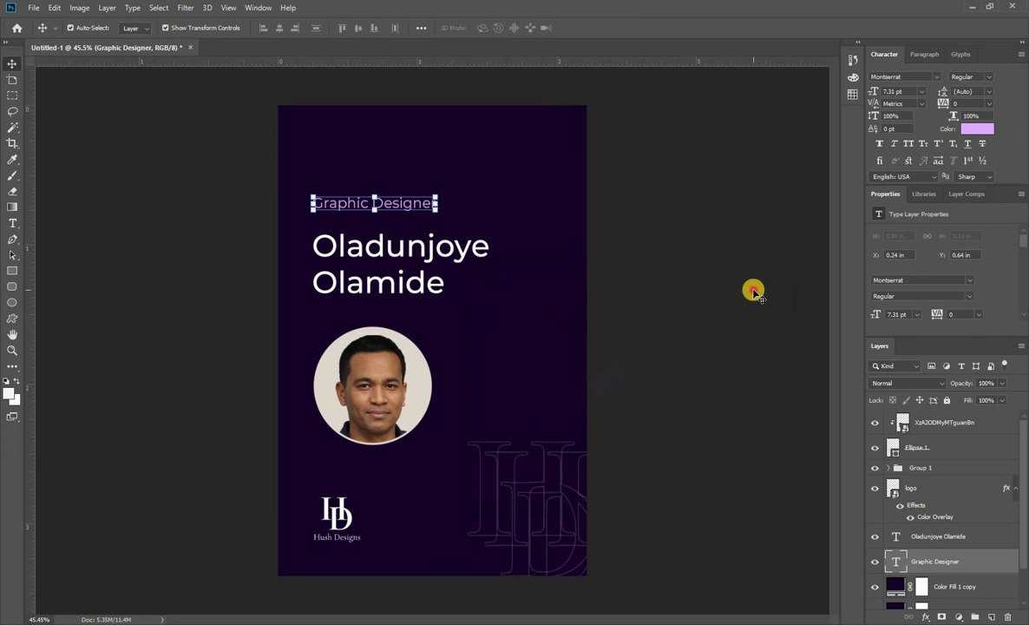
key(Escape)
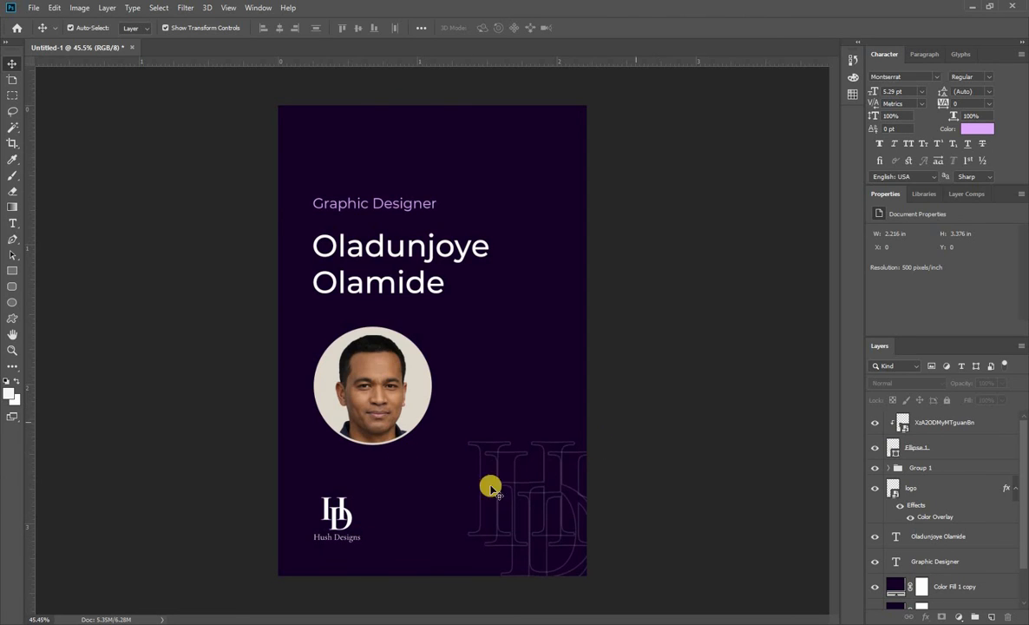
Try light purple E0AAFF as the fill of Ellipse 1 behind the portrait.
click(426, 396)
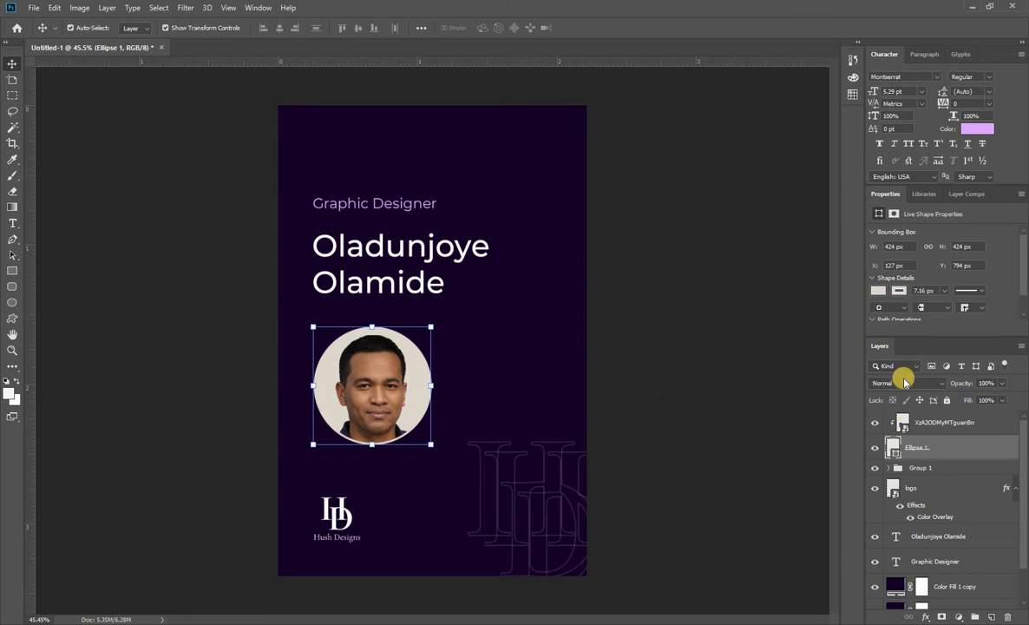
click(879, 291)
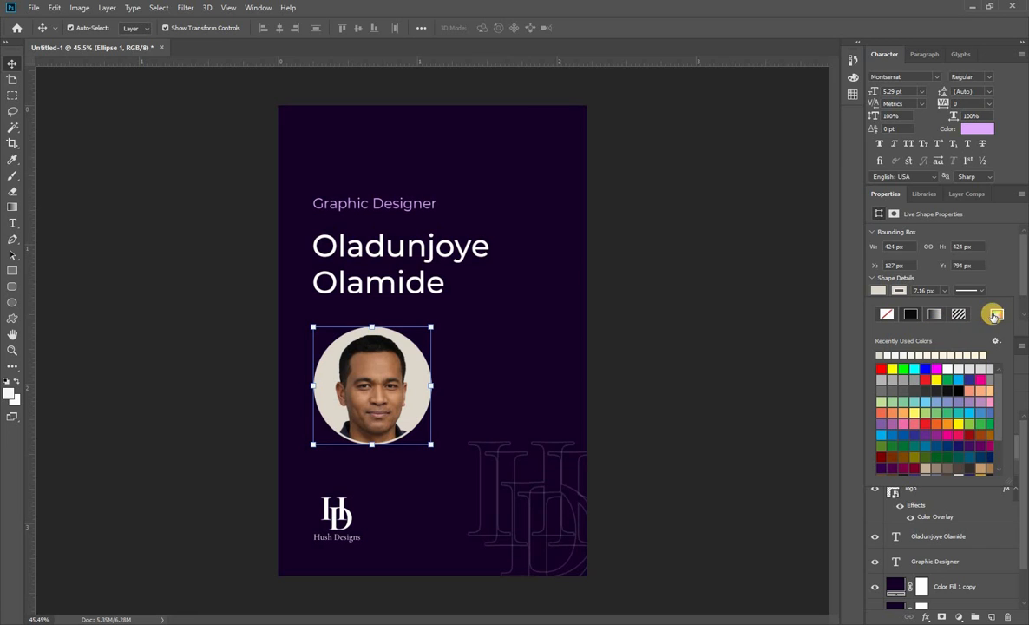
click(995, 314)
text(E0AAFF)
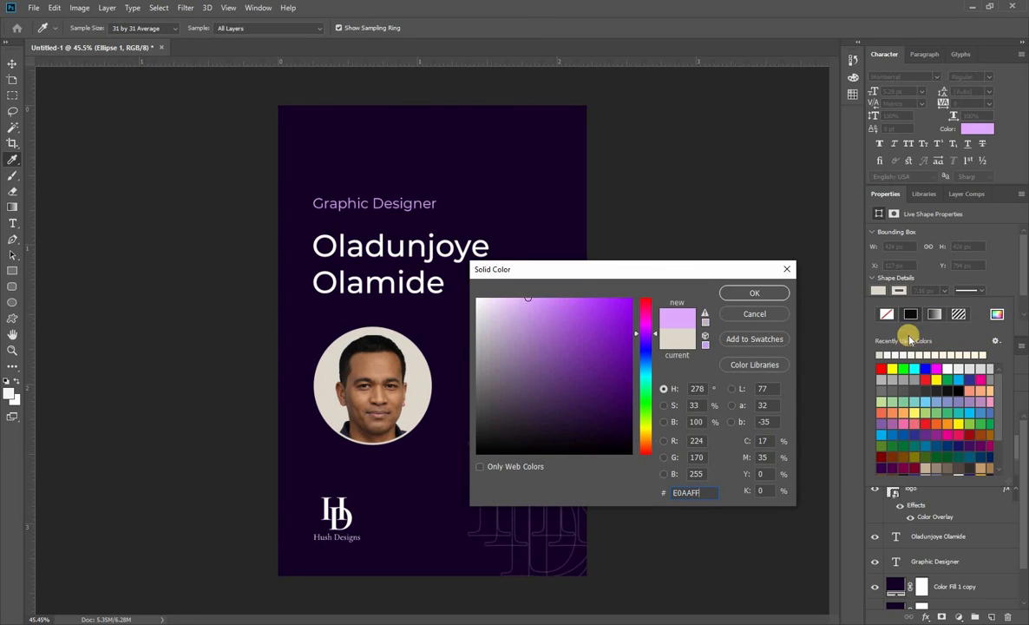
click(753, 293)
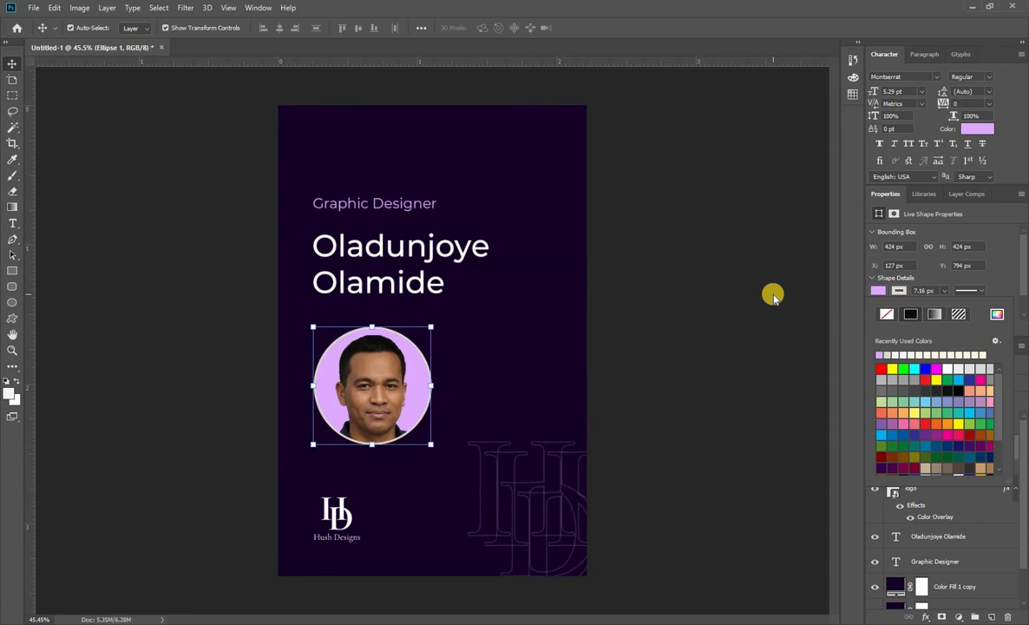
click(773, 296)
click(772, 295)
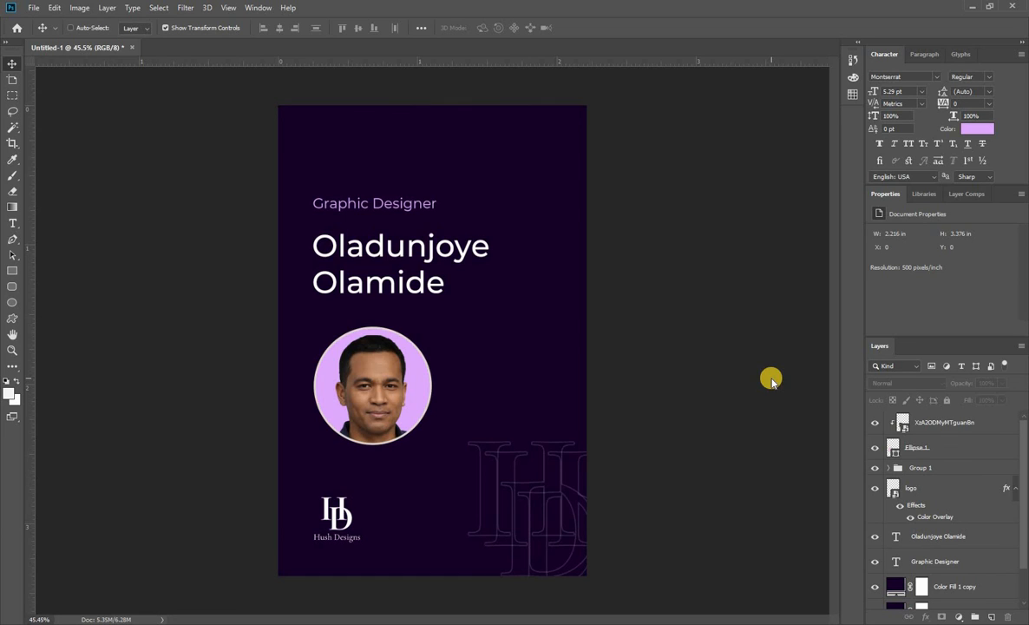
Give Ellipse 1 a light purple stroke with a width of 14 px.
click(987, 447)
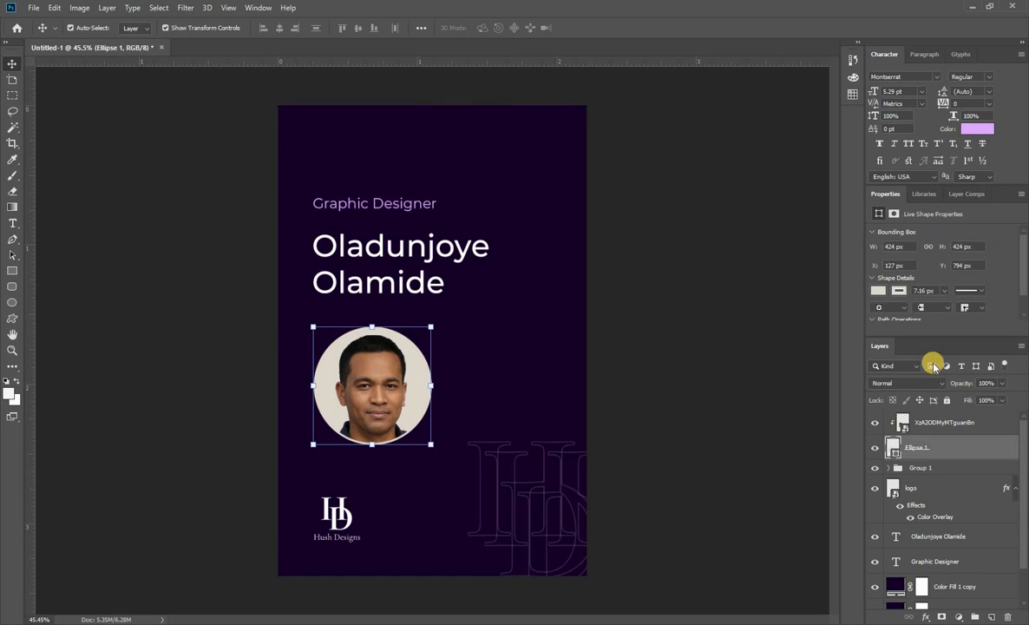
click(901, 290)
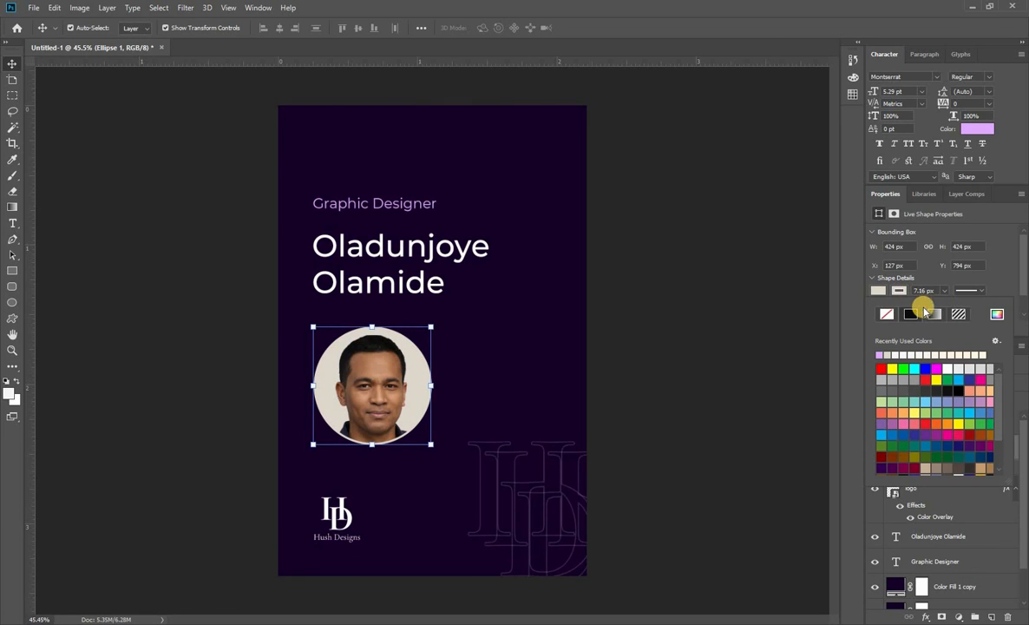
click(880, 356)
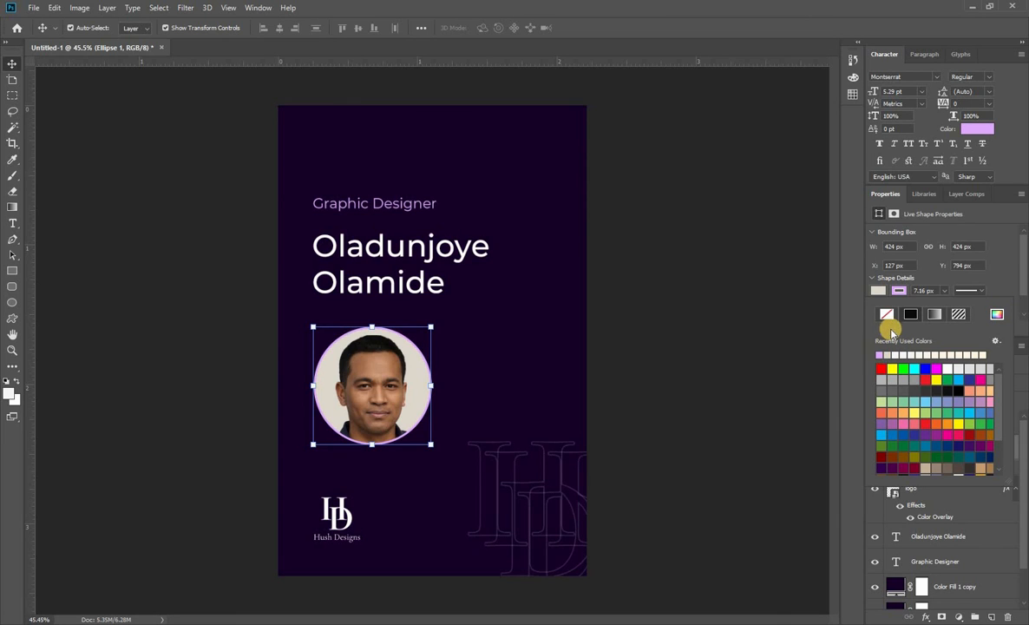
click(943, 290)
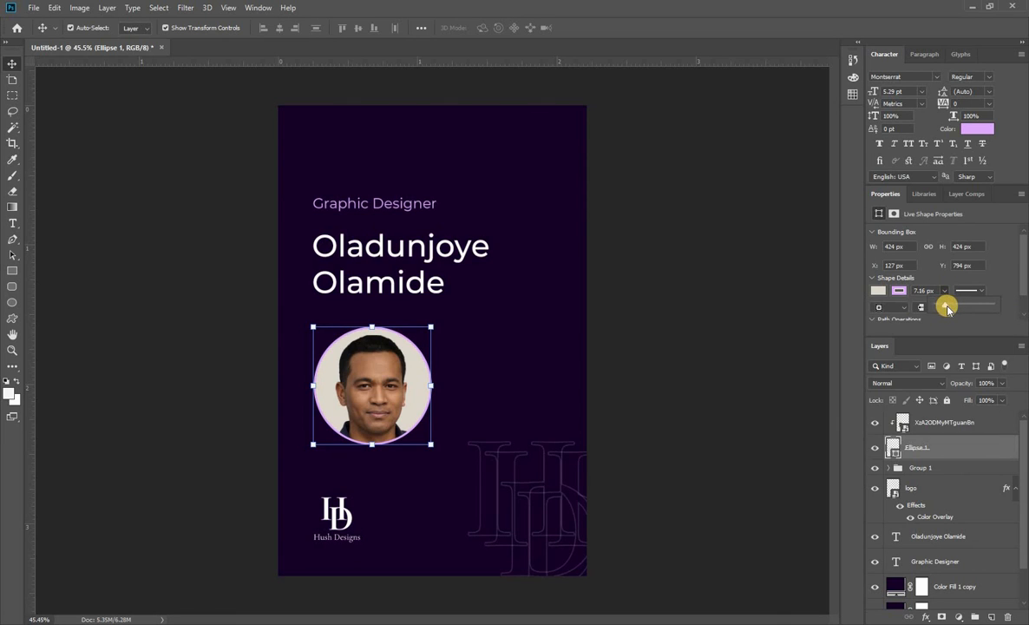
drag(943, 305, 945, 299)
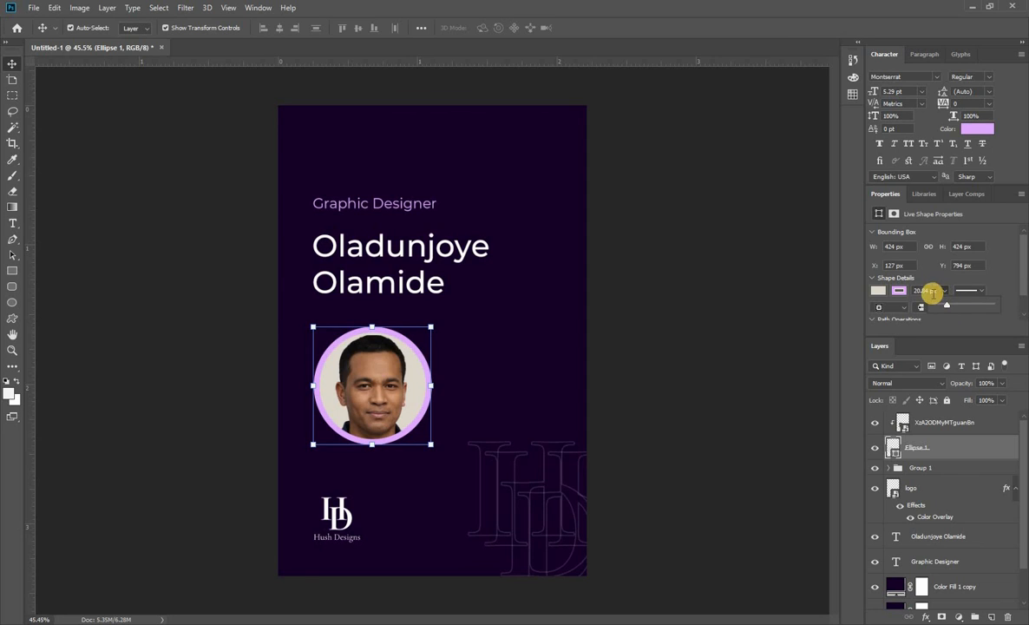
click(927, 291)
click(925, 290)
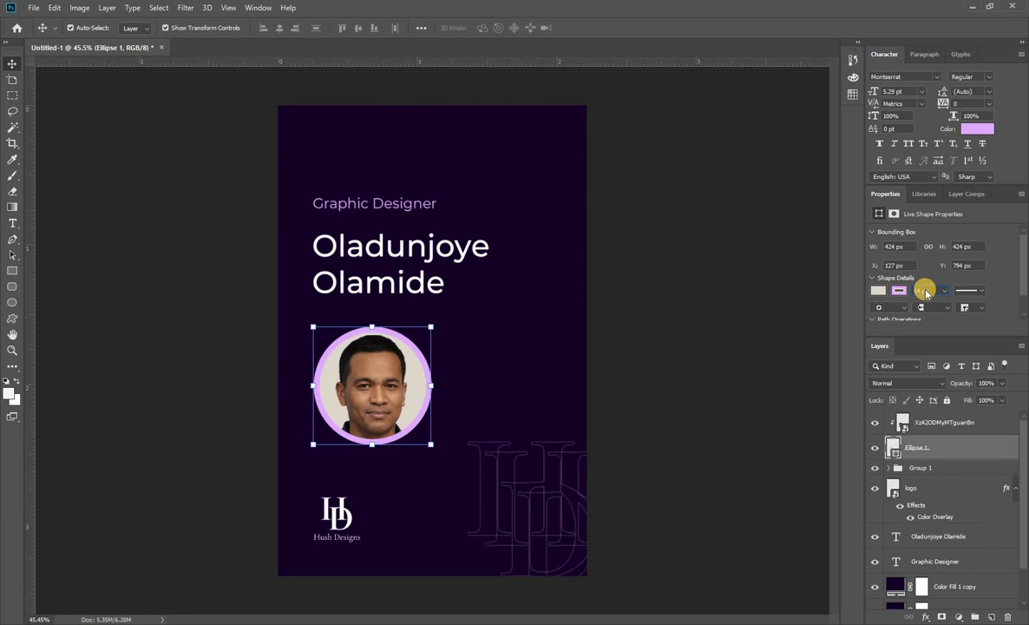
click(767, 312)
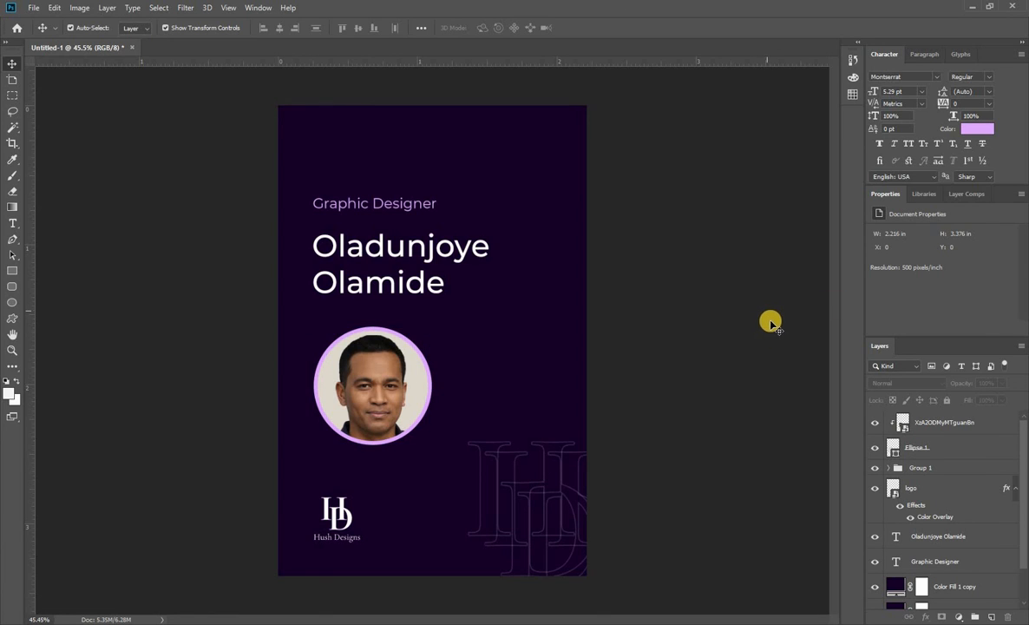
Change the stroke color of Ellipse 1 to a near-white recently used color.
click(926, 426)
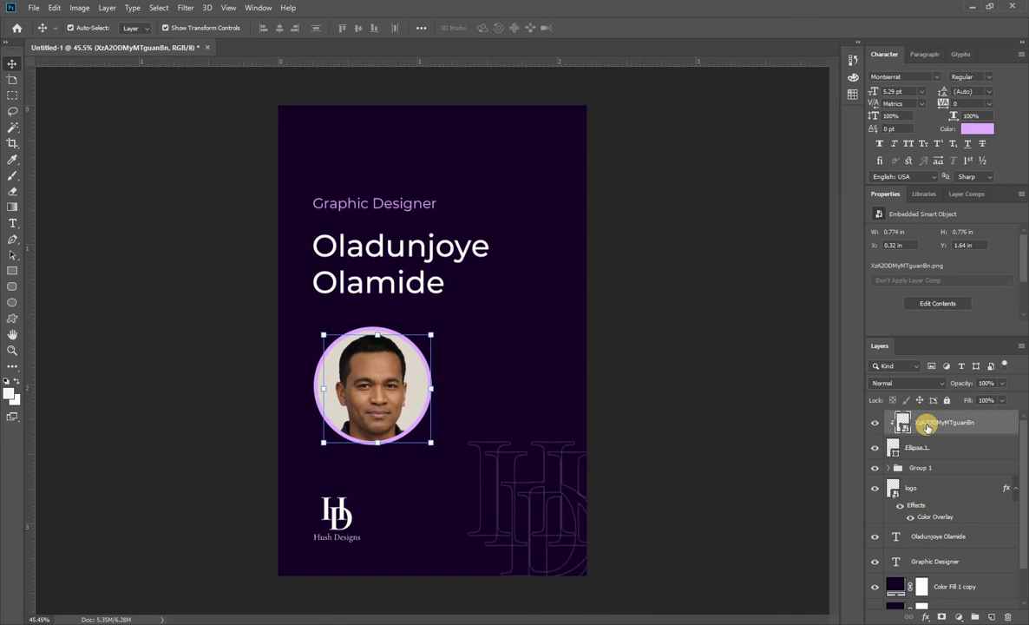
click(926, 446)
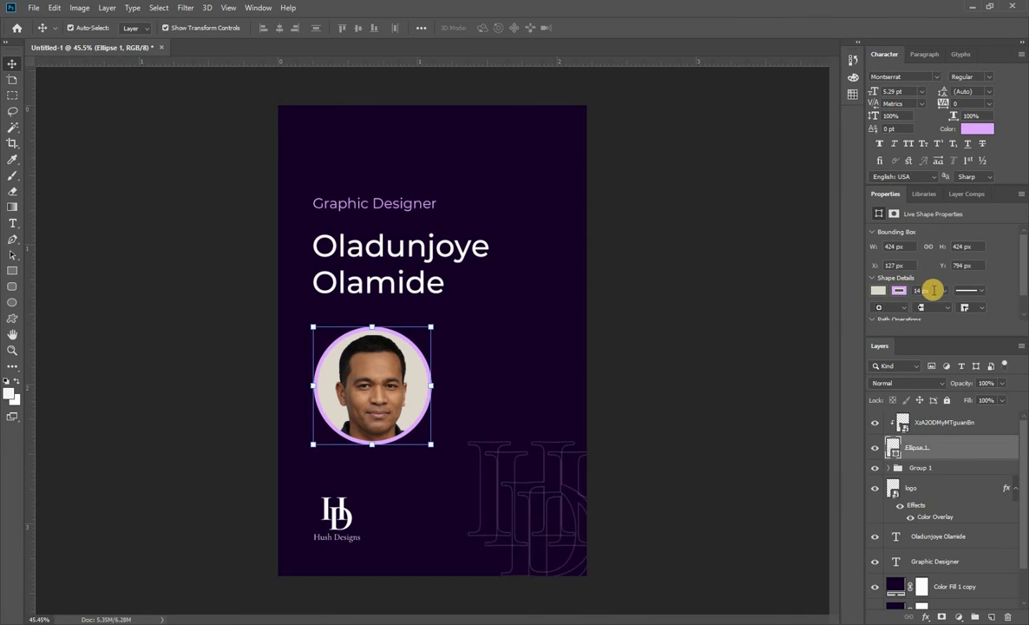
click(899, 289)
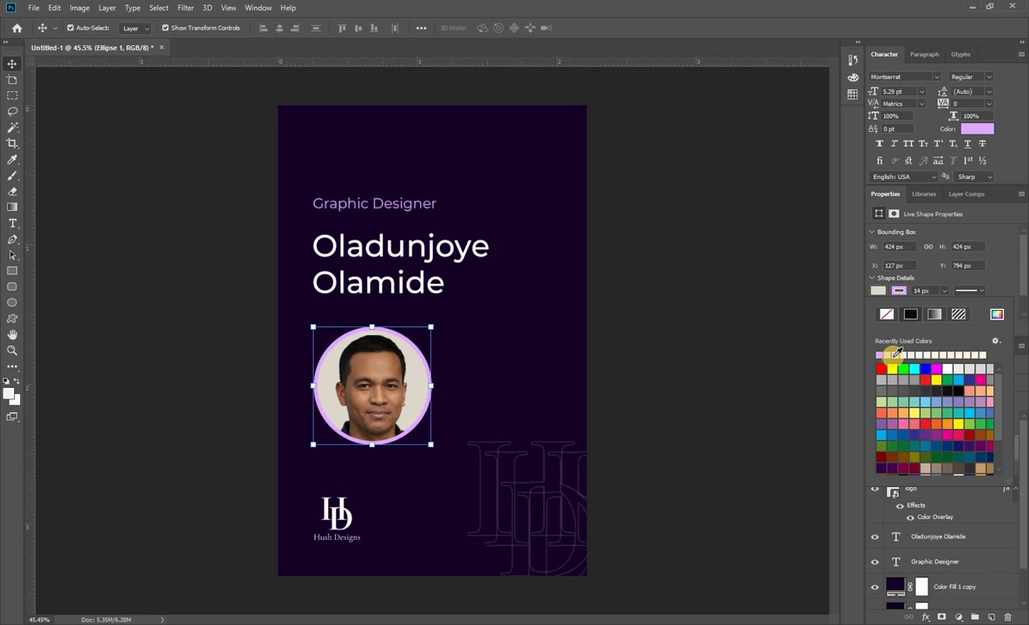
click(897, 353)
click(812, 323)
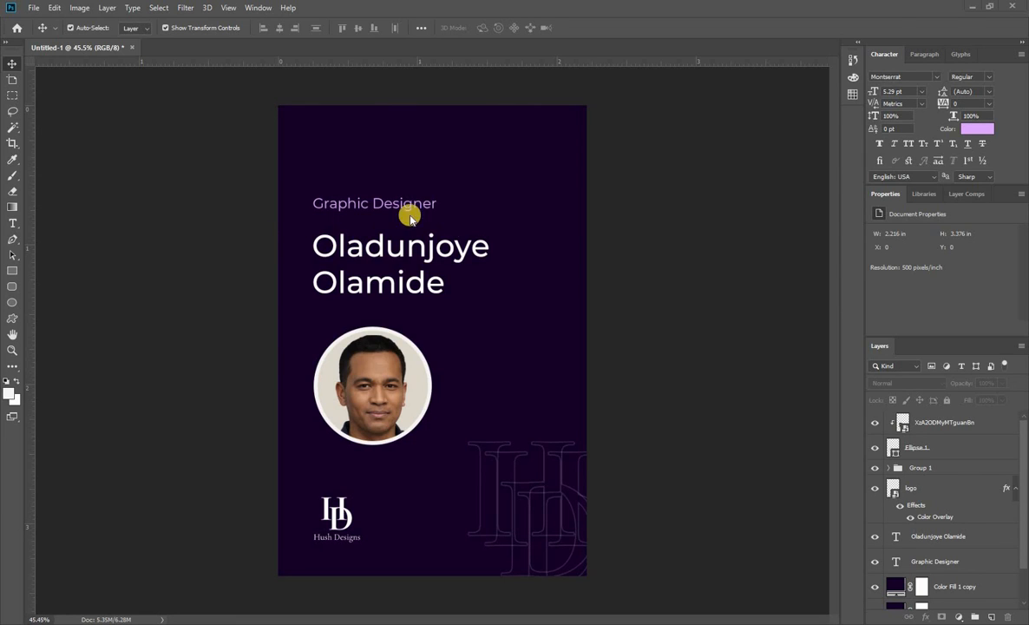
Remove the Color Fill 1 copy layer and darken the Color Fill 1 background to 0c0015.
double_click(897, 584)
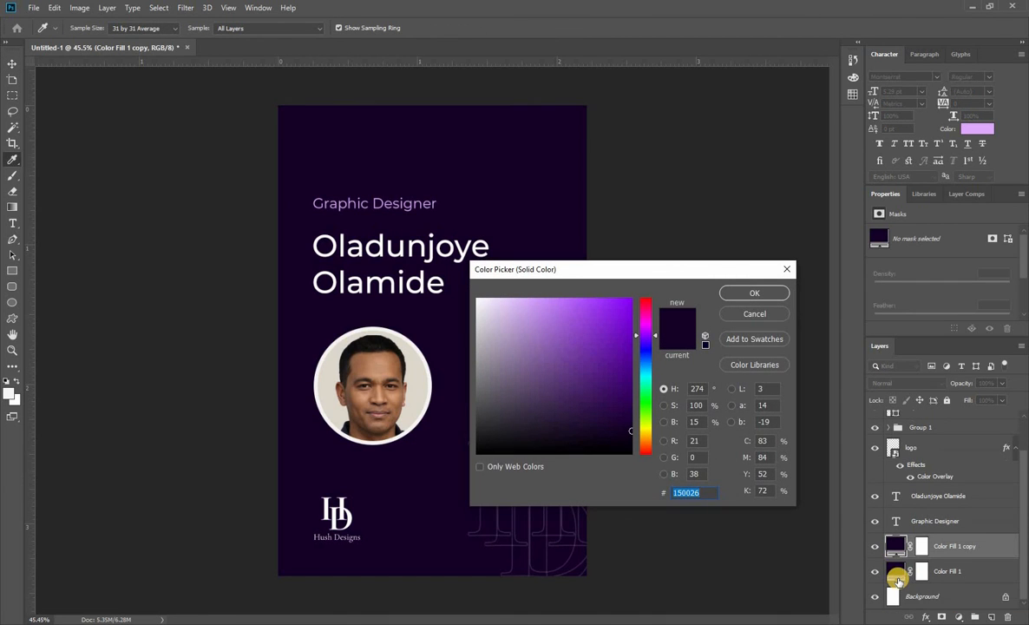
click(748, 292)
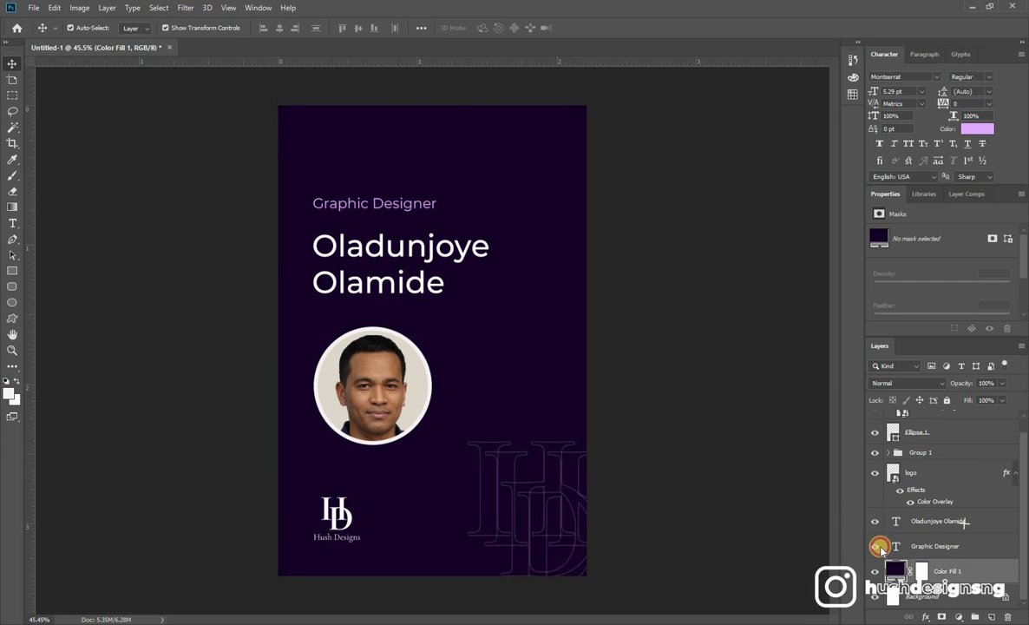
double_click(895, 570)
drag(599, 419, 634, 441)
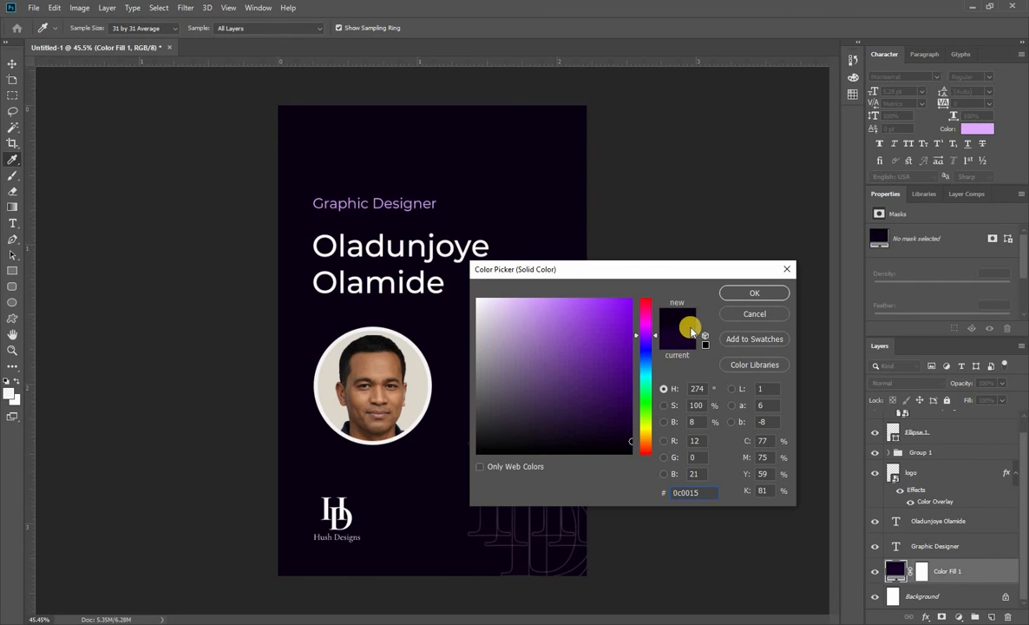
click(752, 294)
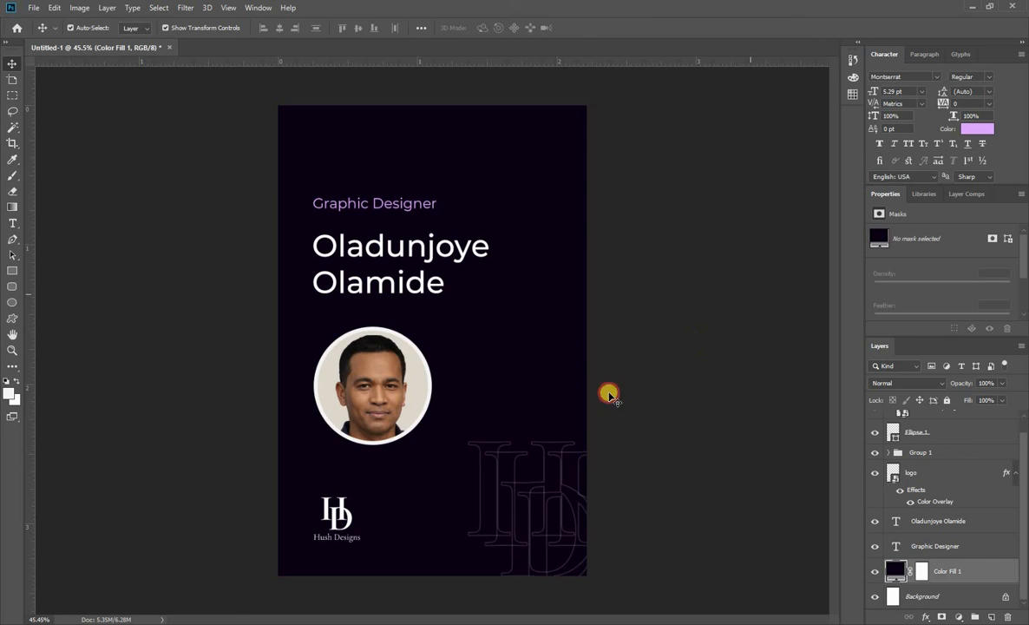
click(608, 394)
click(339, 511)
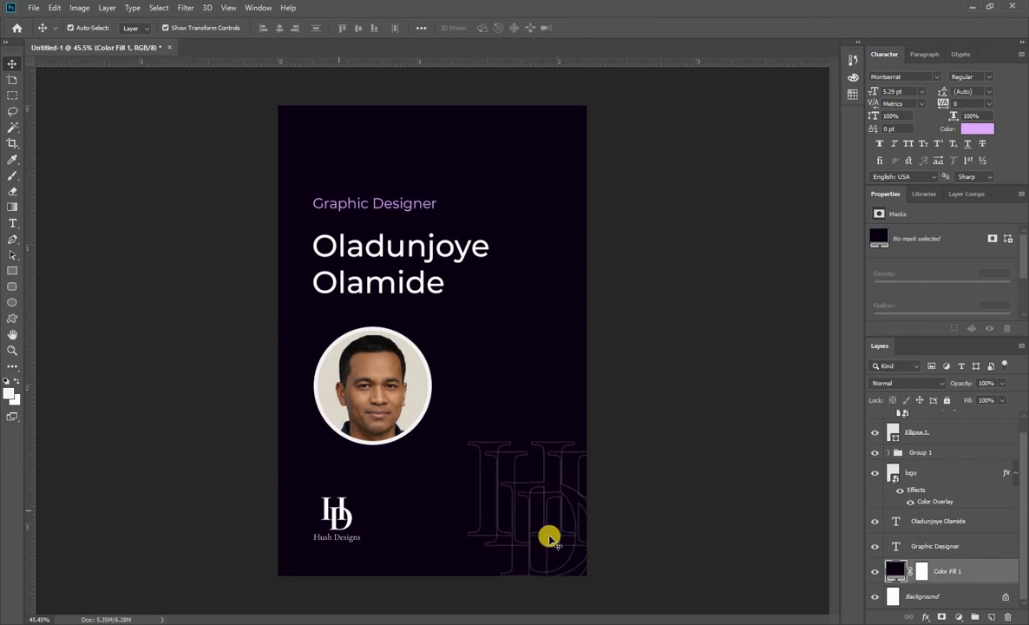
click(340, 511)
double_click(912, 475)
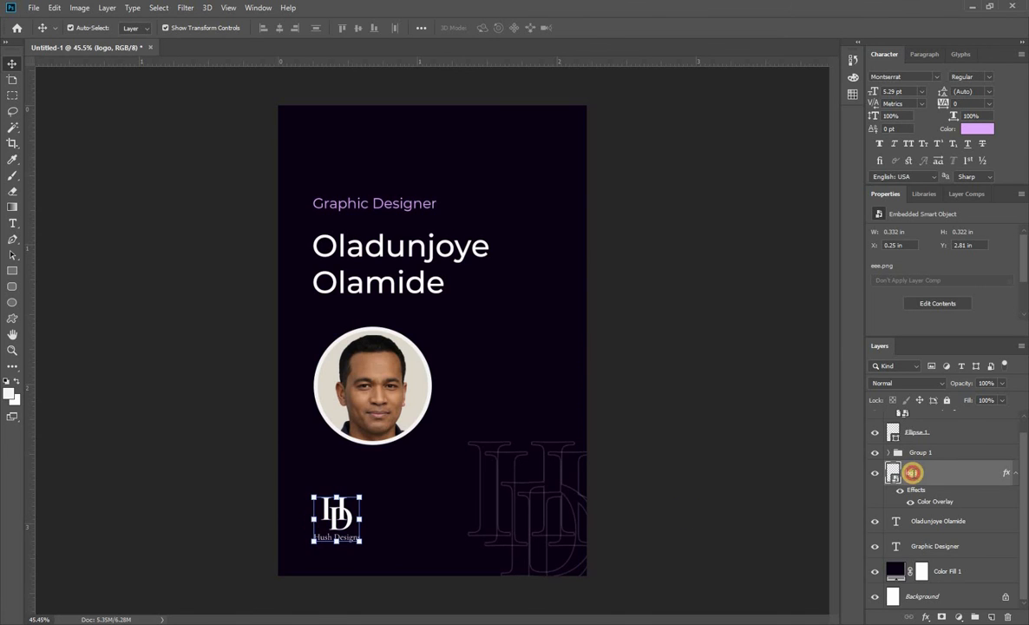
click(894, 474)
double_click(894, 474)
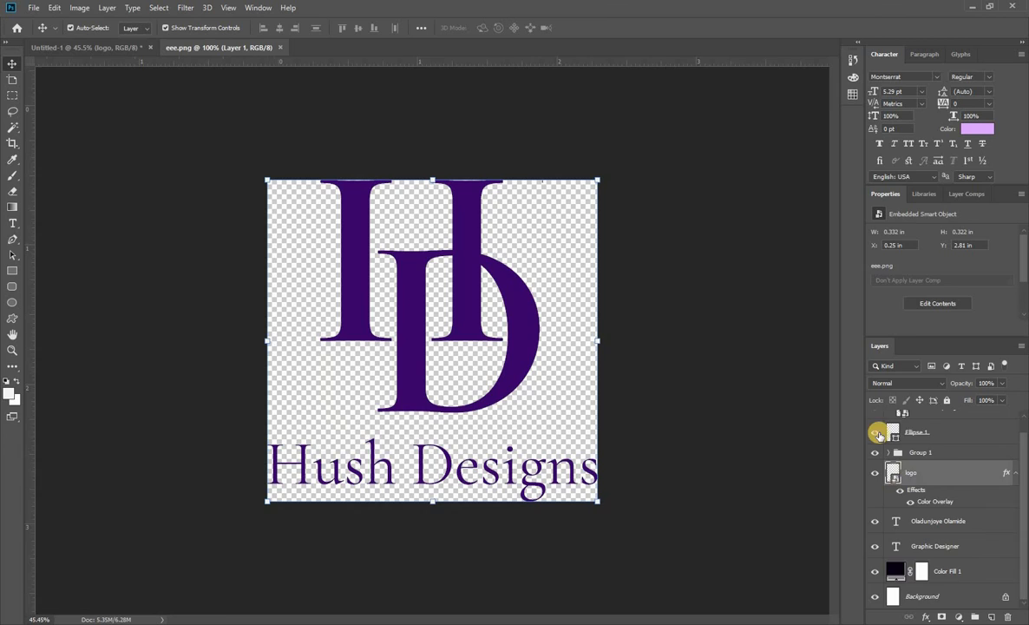
click(109, 50)
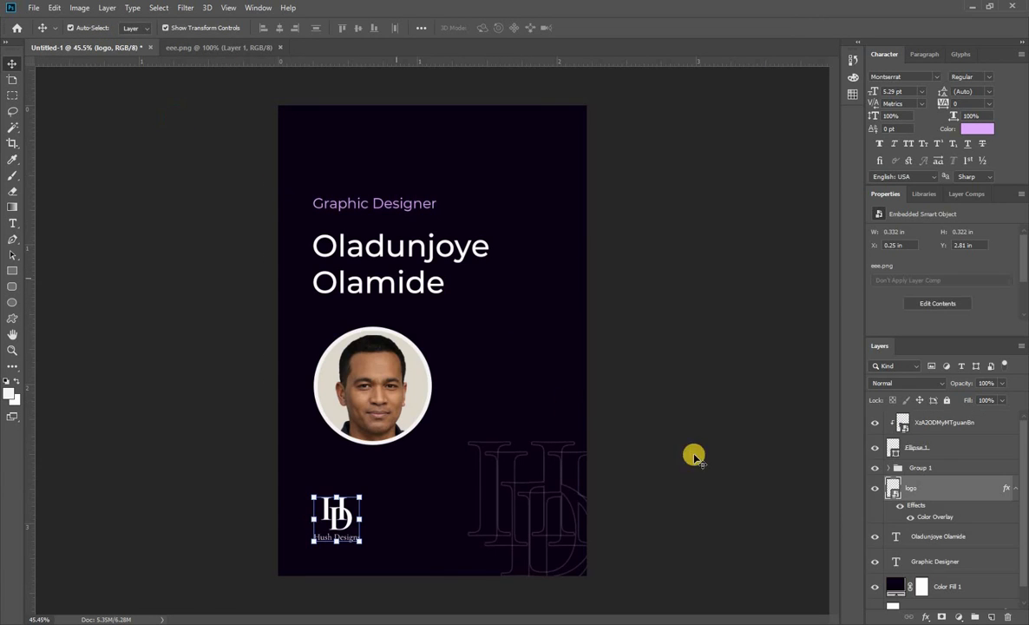
Change the Color Overlay of the Hush Designs logo layer to light purple E0AAFF and deselect the layer.
right_click(913, 487)
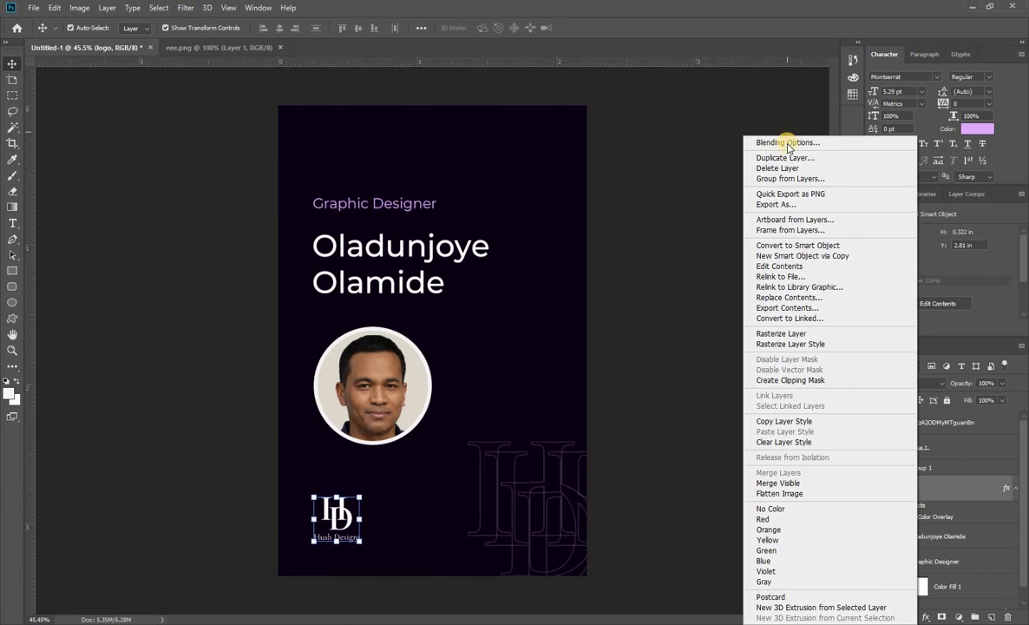
click(787, 143)
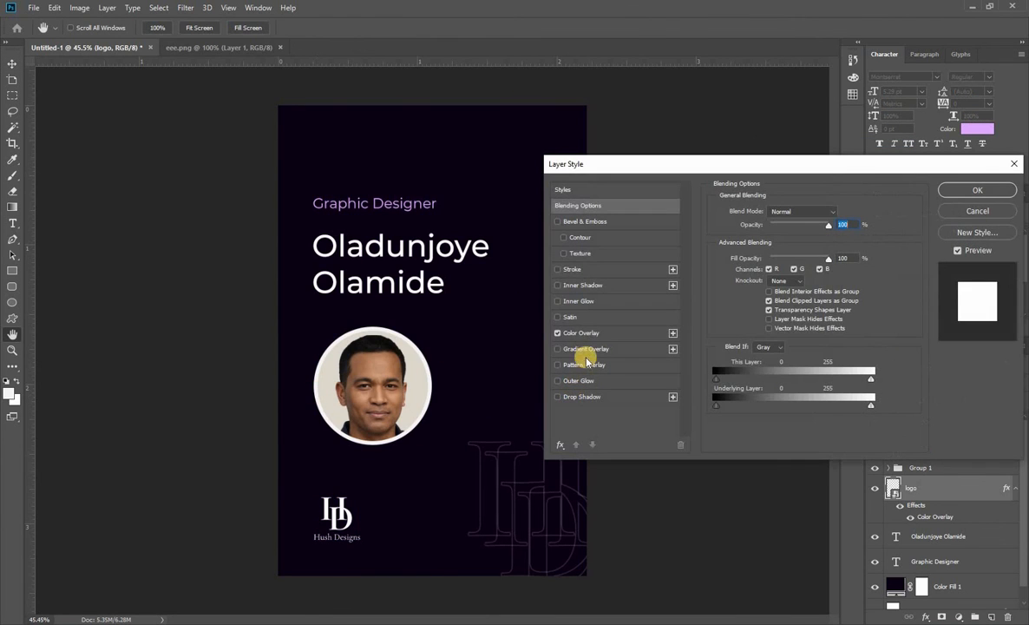
click(579, 333)
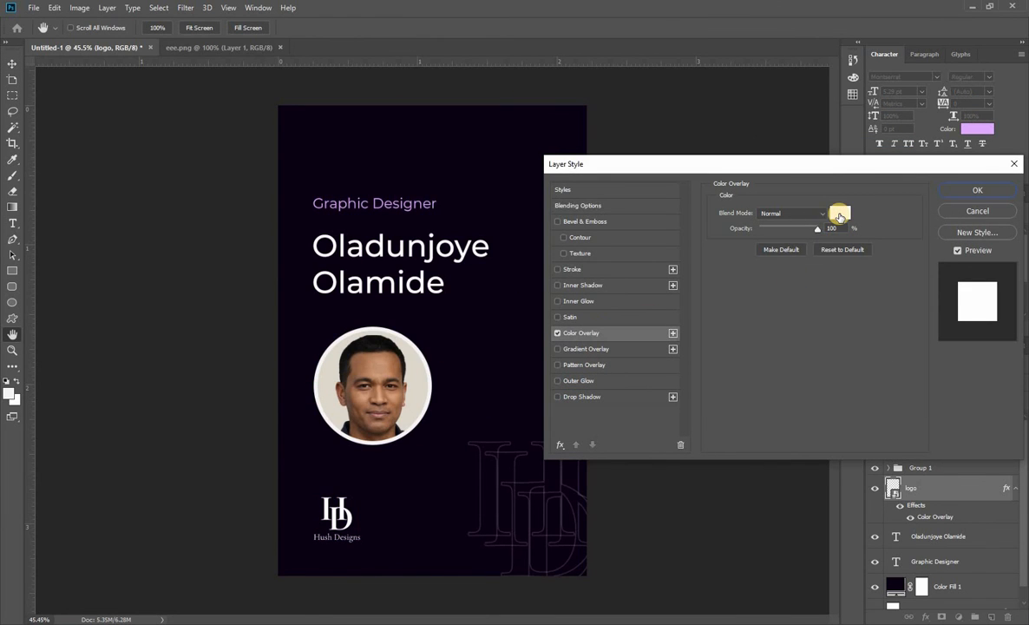
click(839, 215)
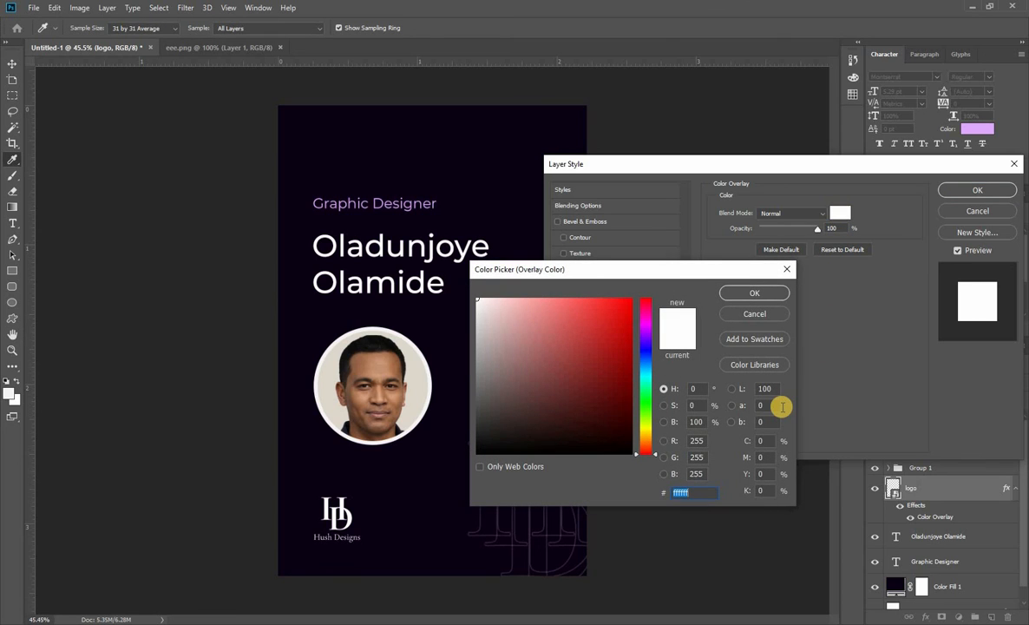
text(E0AAFF)
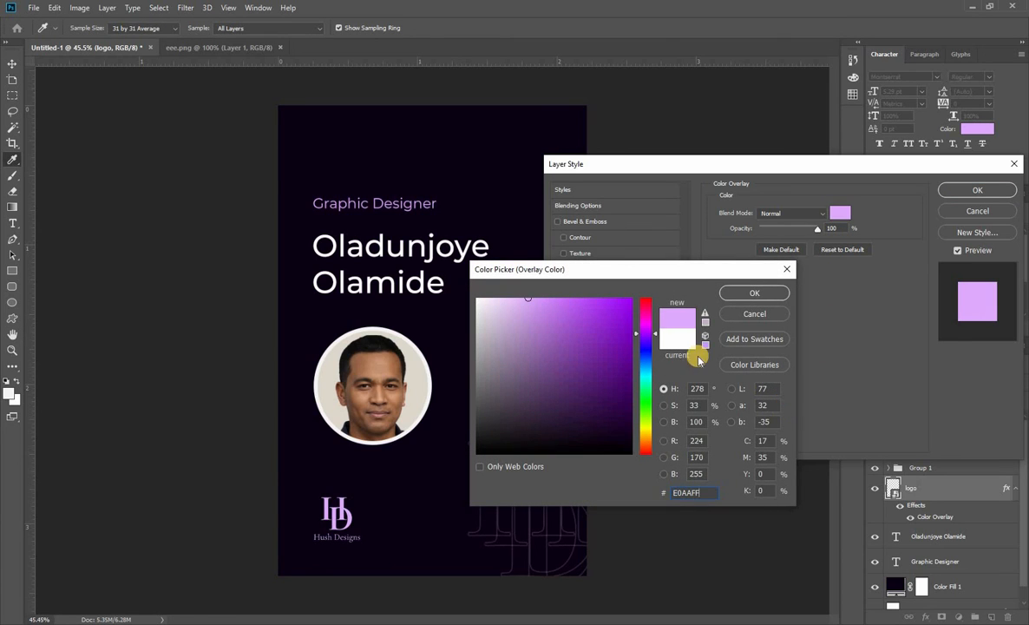
click(744, 295)
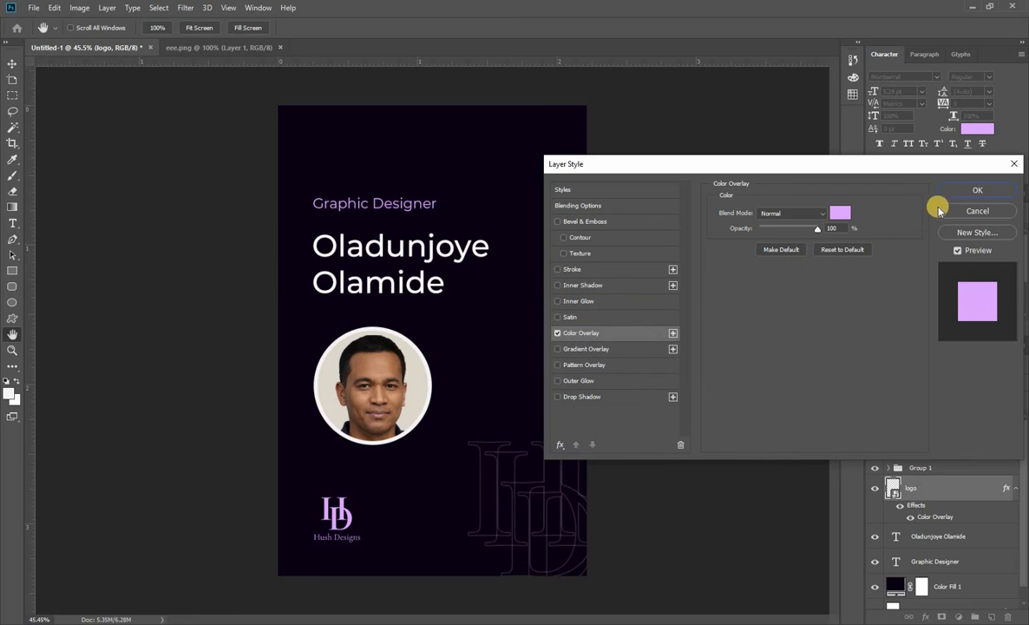
click(975, 192)
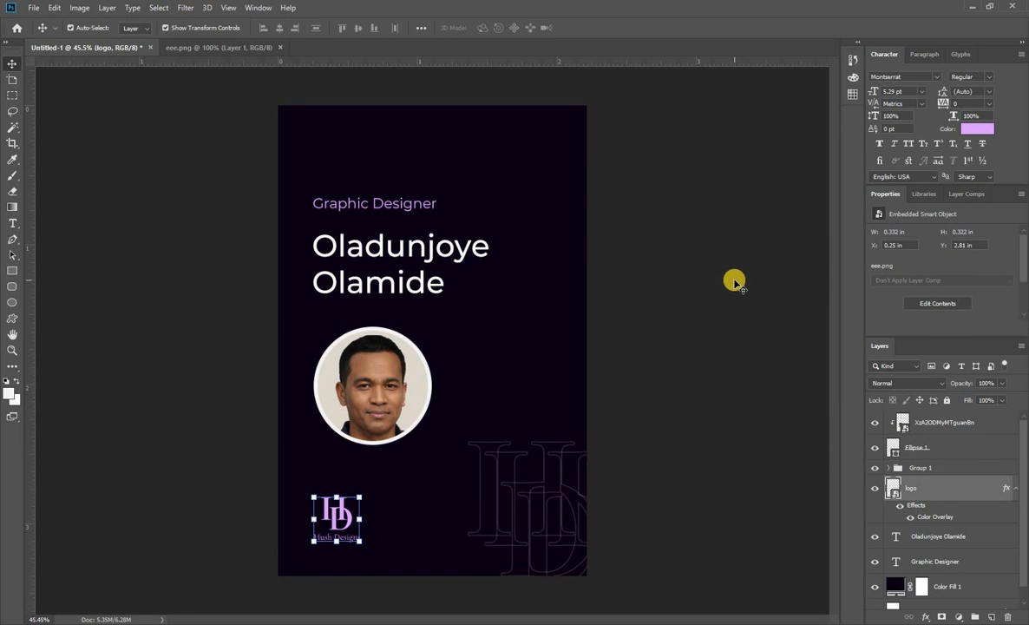
click(734, 281)
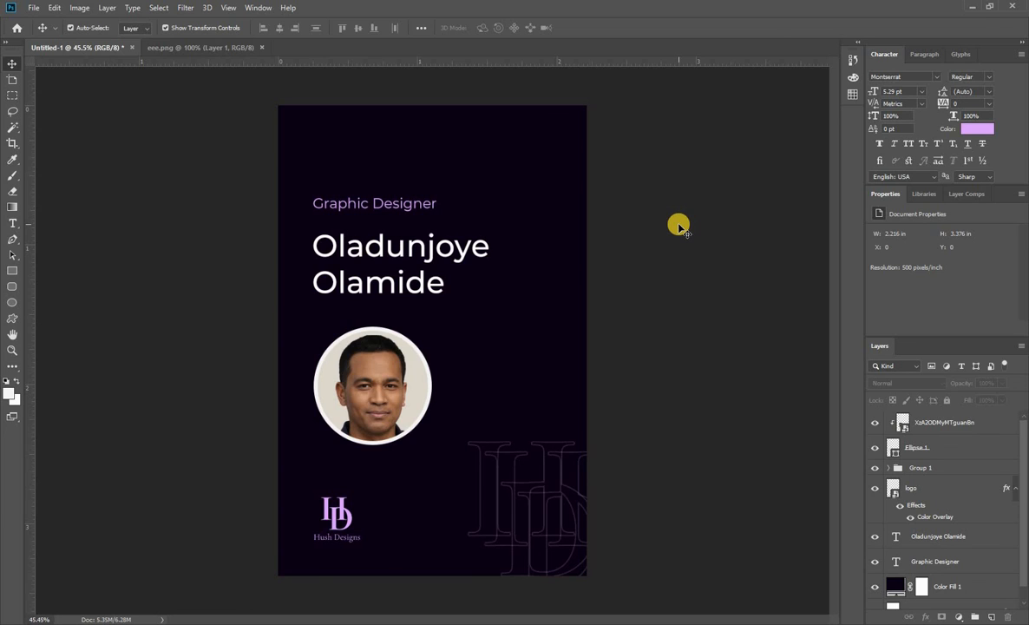
Scale the portrait photo and its Ellipse 1 ring together about their center to about 94.8%.
click(390, 348)
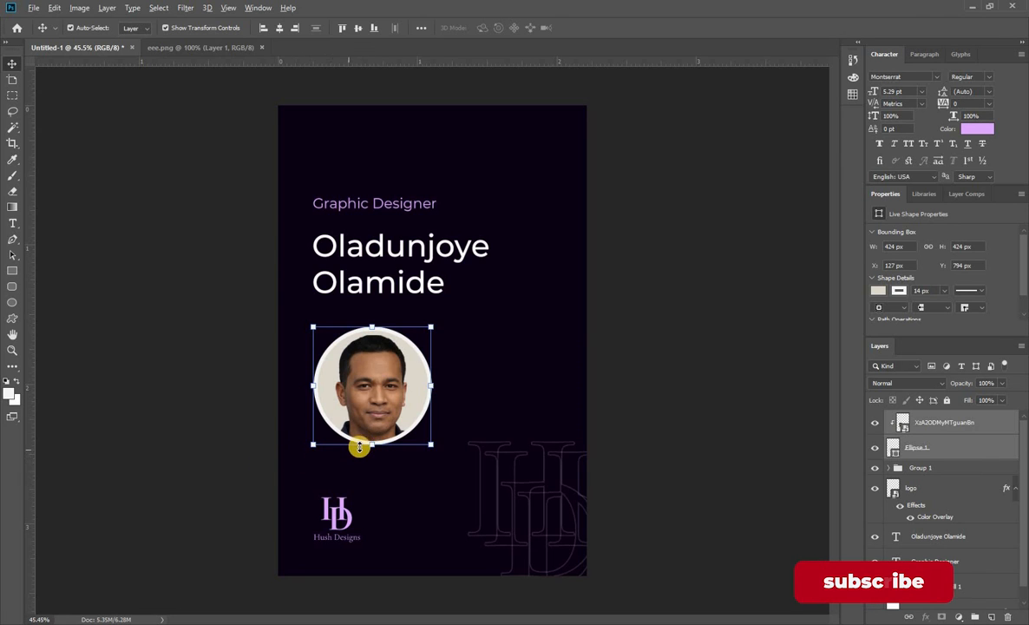
drag(371, 444, 374, 428)
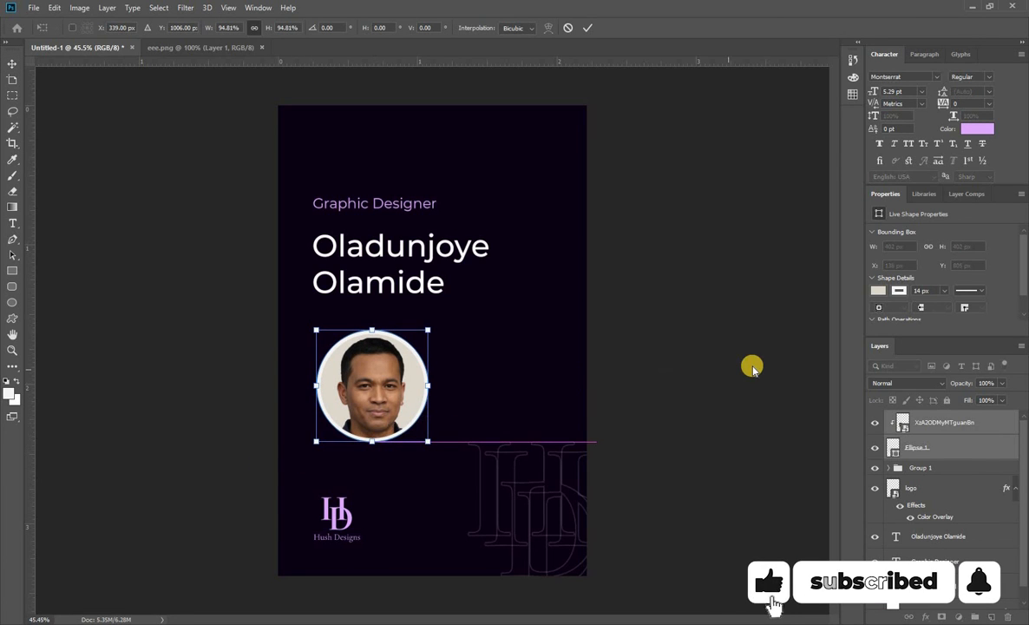